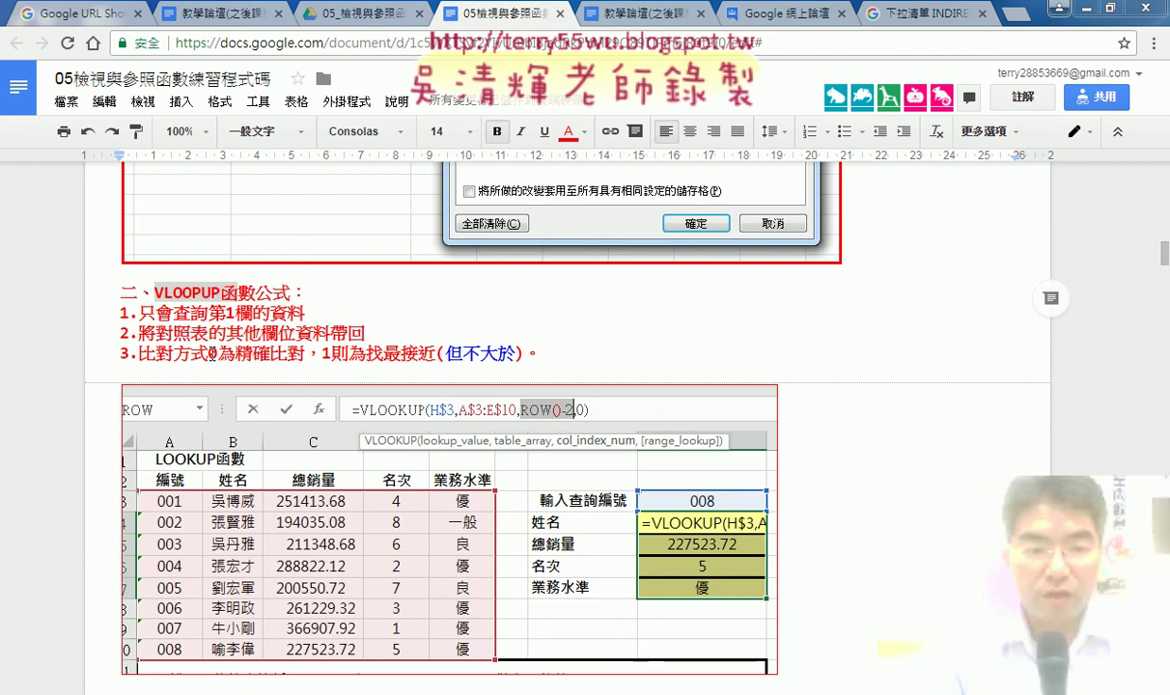
Highlight the 0 in the exact-match VLOOKUP rule in the notes, then deselect it
double_click(211, 353)
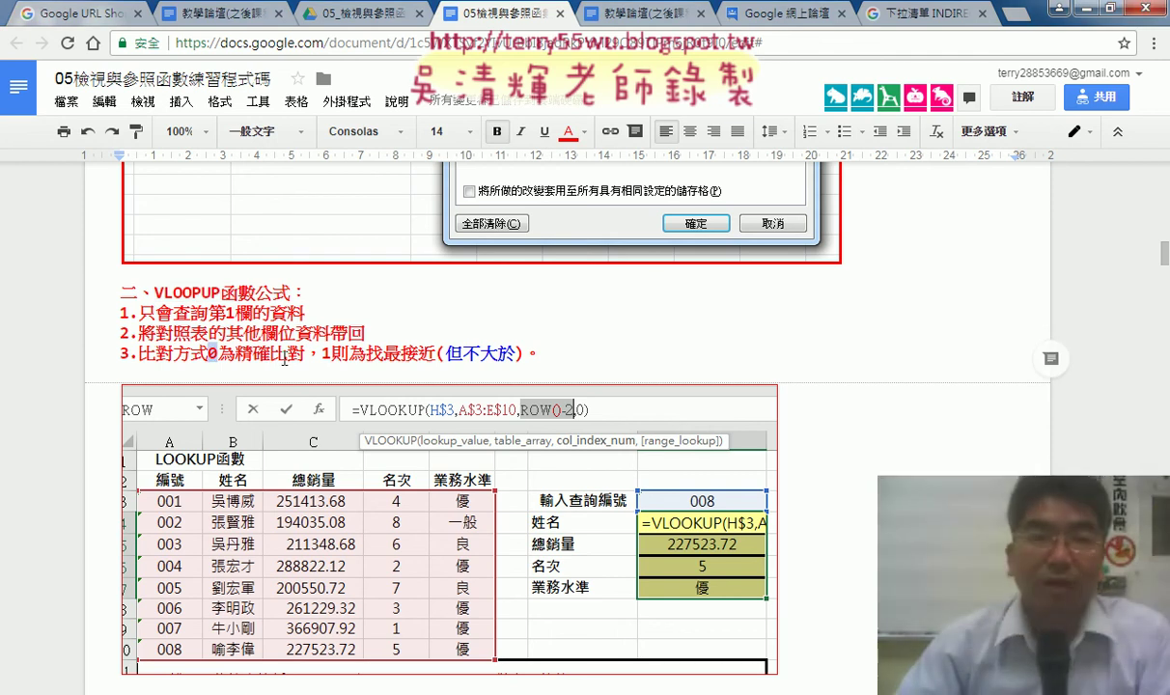
left_click(323, 354)
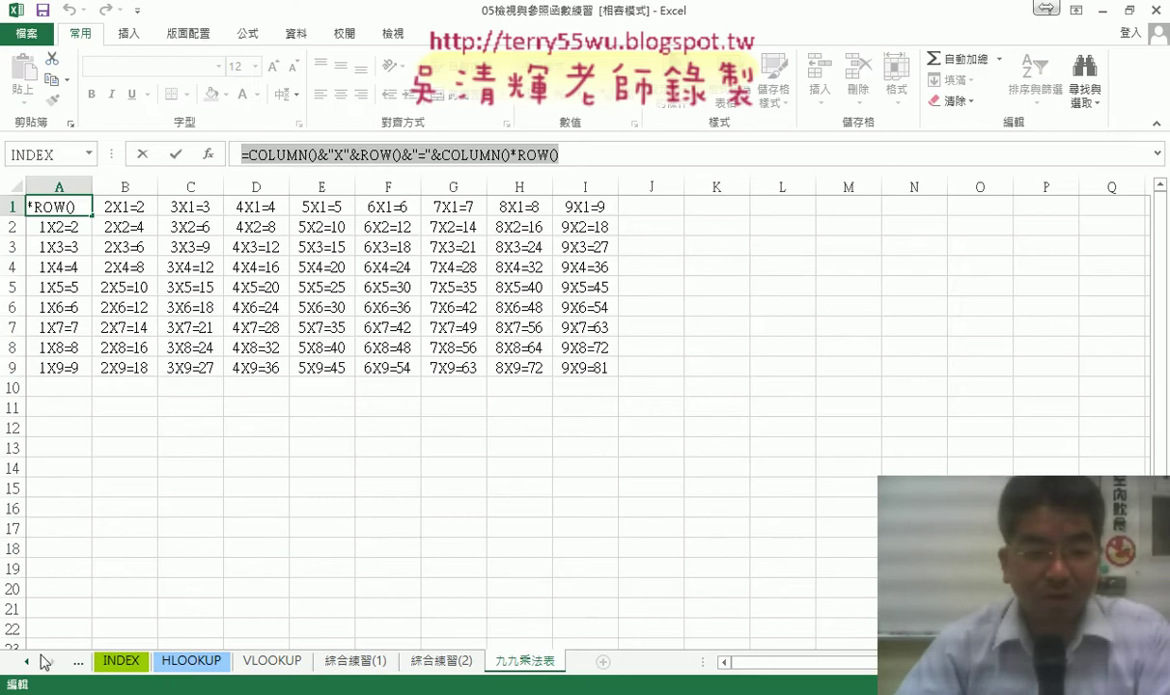
Switch to the VLOOKUP (2) sheet, cancelling an accidental sheet-reference edit along the way
left_click(27, 662)
left_click(27, 662)
left_click(216, 665)
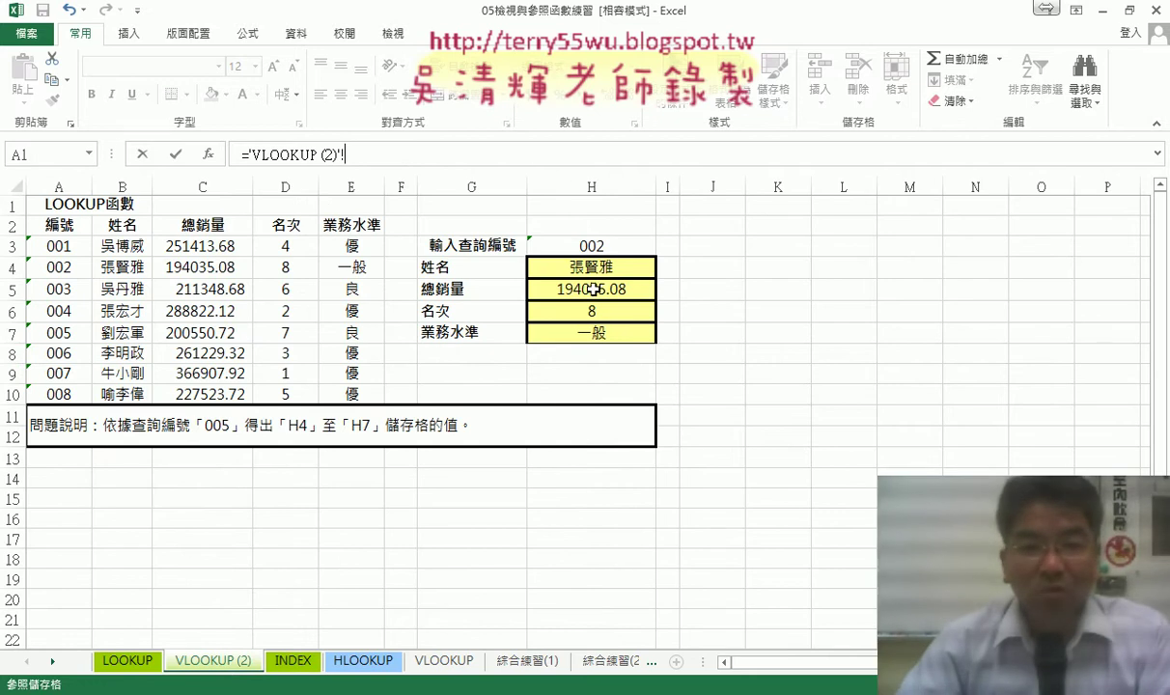
key("Escape")
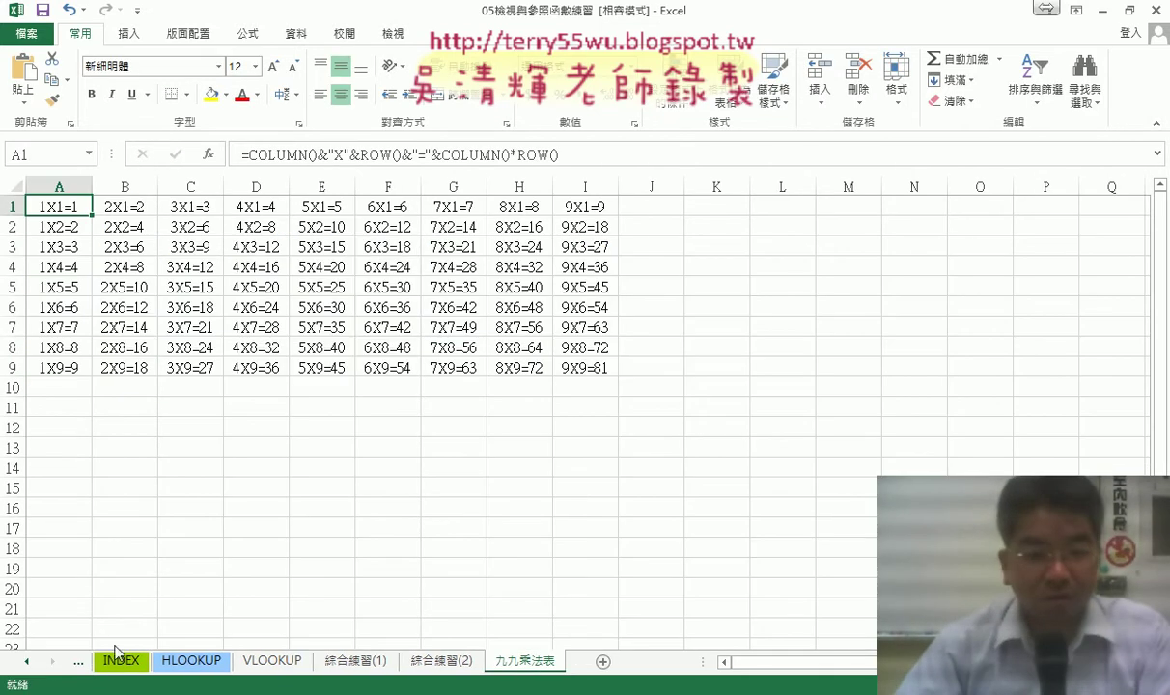
left_click(224, 553)
left_click(27, 662)
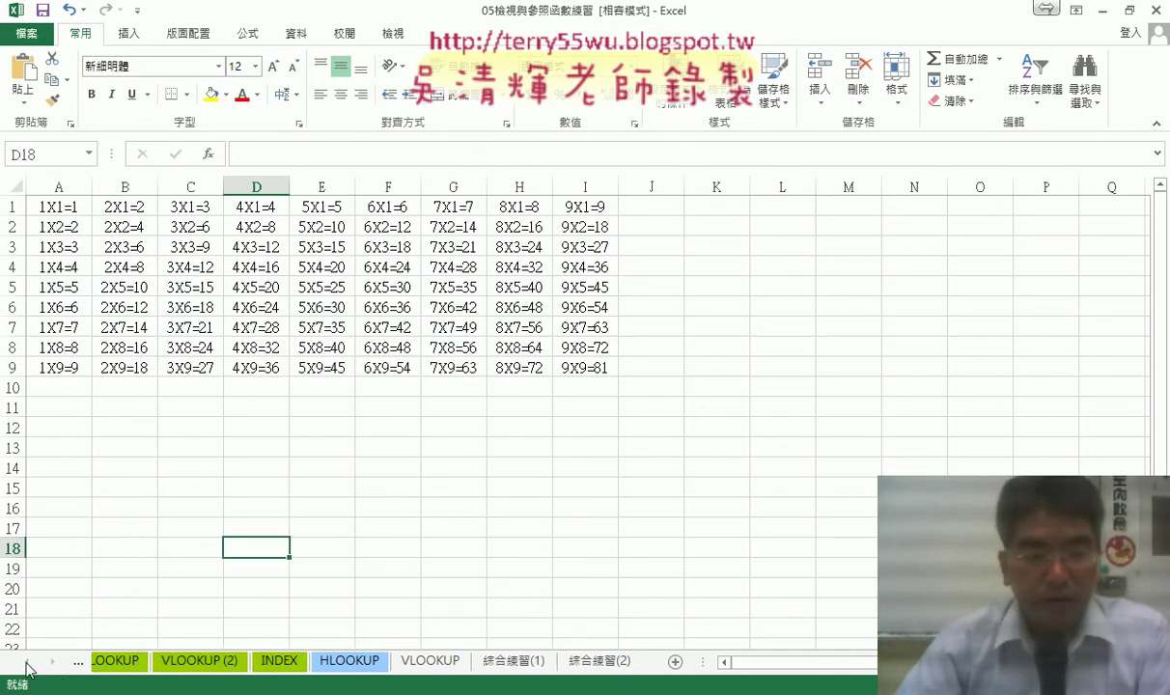
left_click(205, 662)
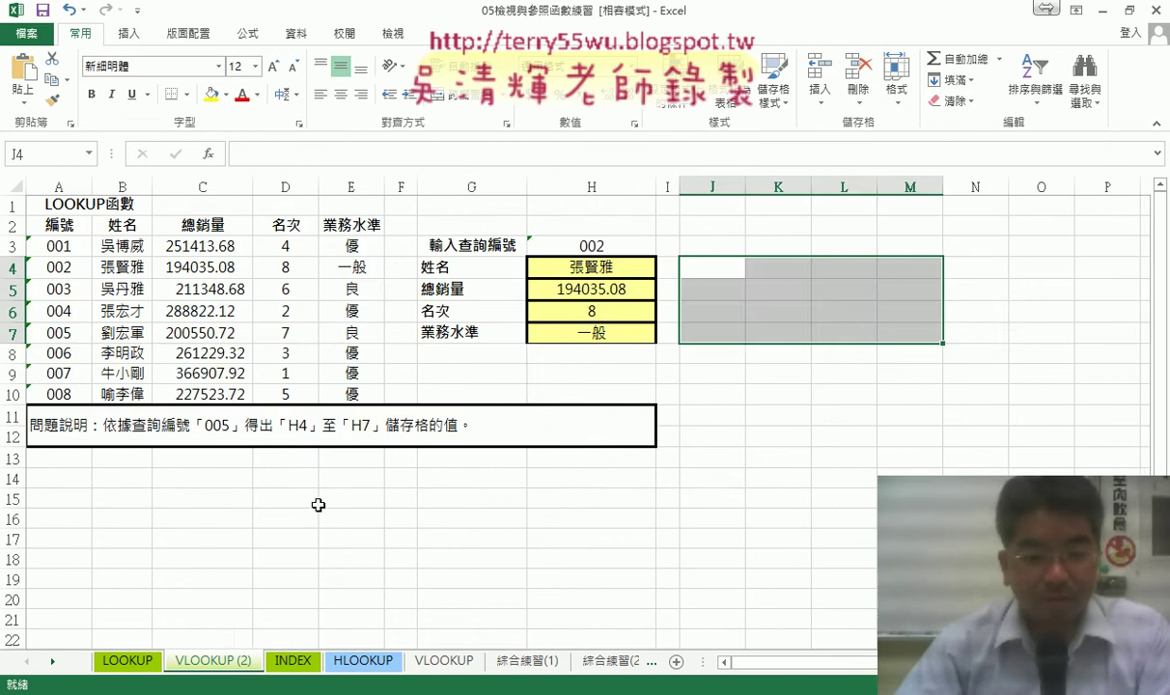
Inspect H4's =VLOOKUP(H$3,A$3:E$10,ROW()-2,0) formula, then open H3's list of allowed IDs
left_click(604, 267)
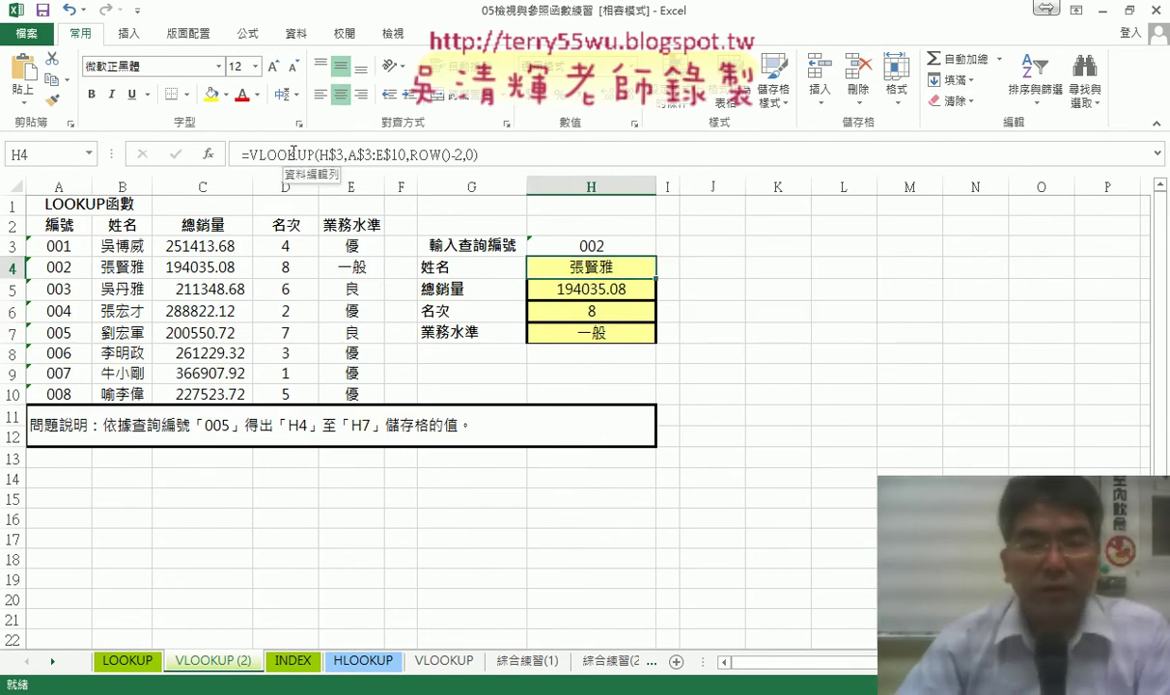
left_click(471, 154)
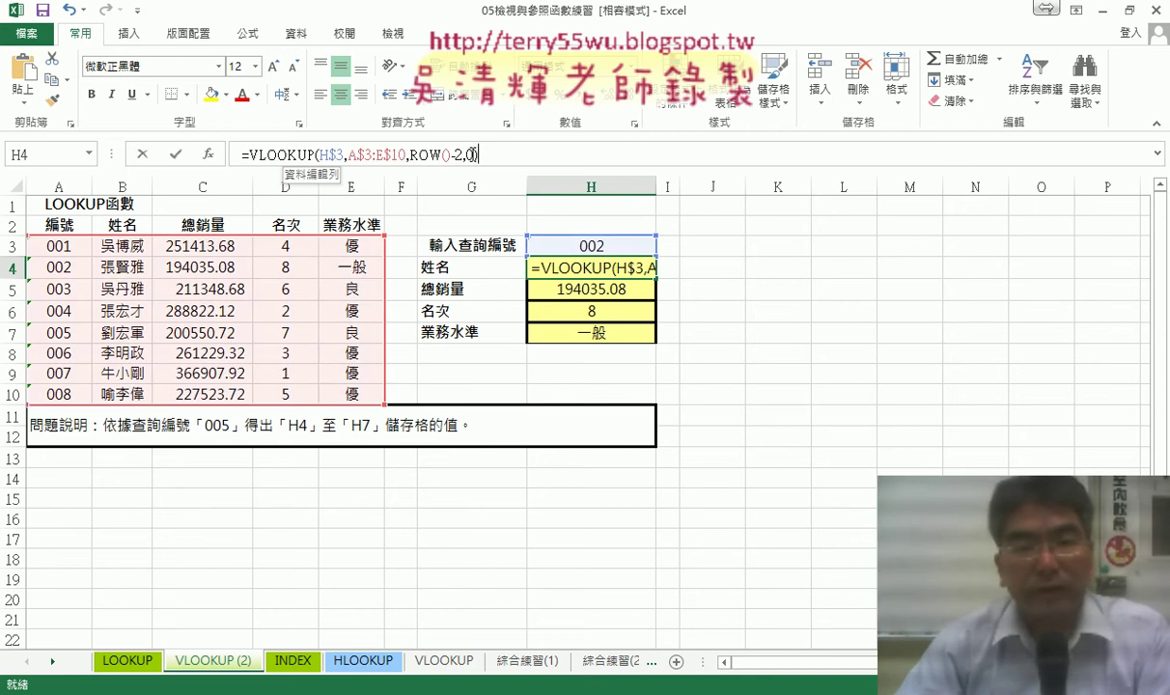
left_click(143, 158)
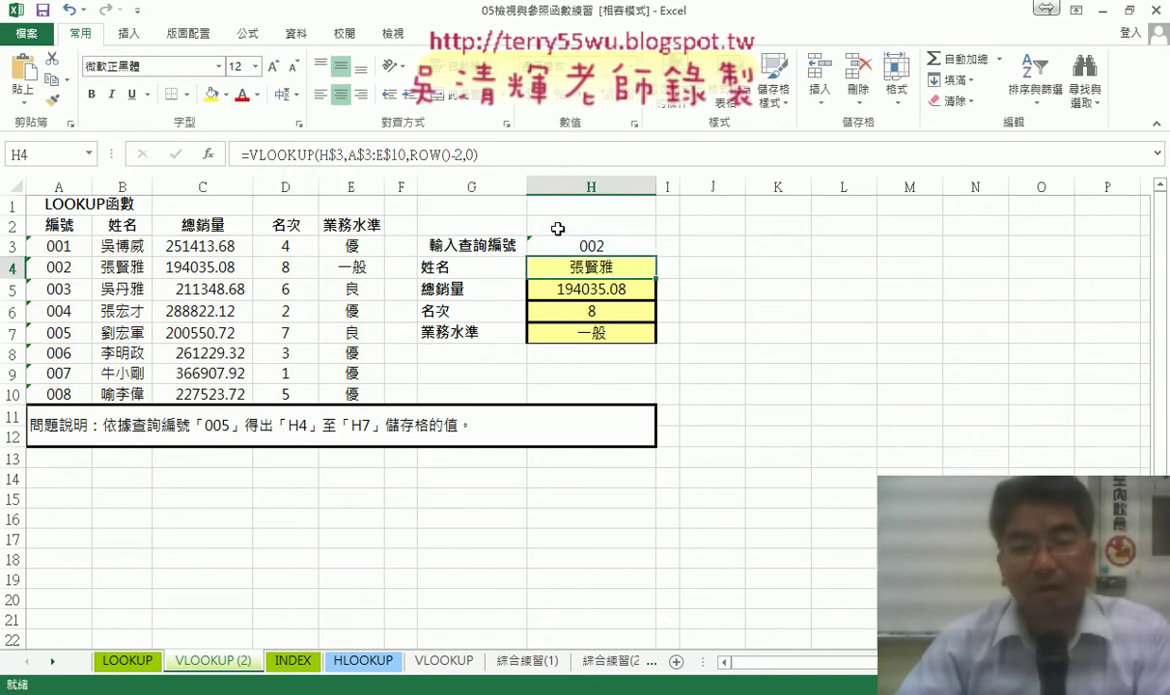
left_click(603, 246)
left_click(666, 249)
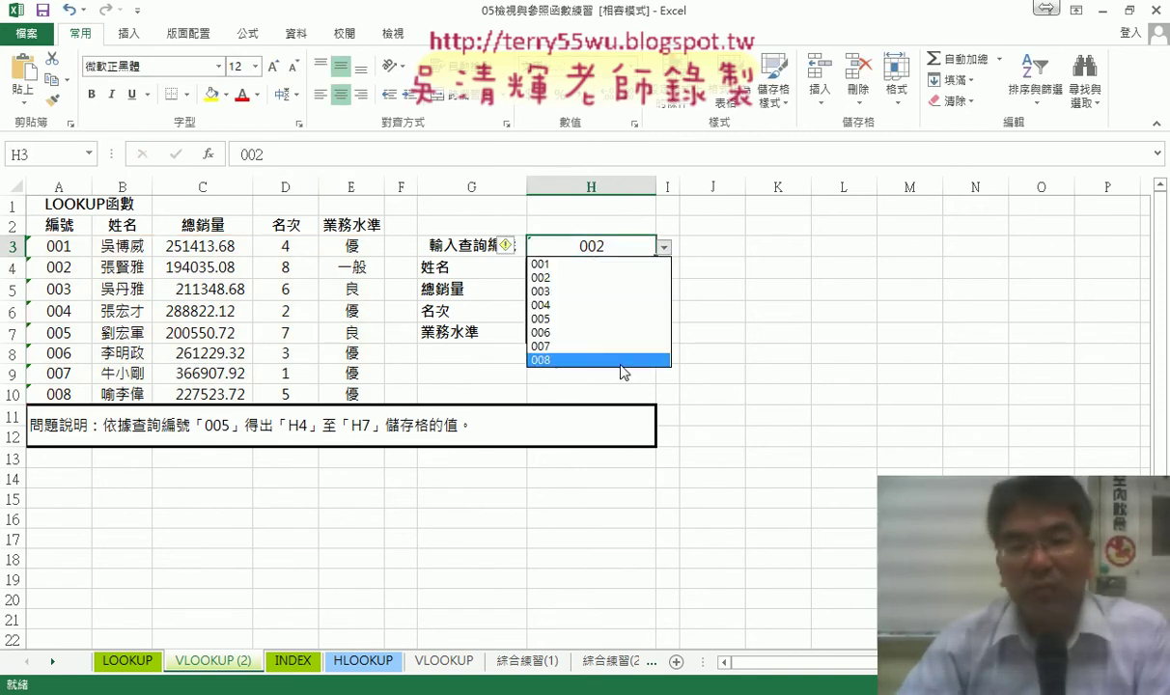
Choose ID 008 in H3, then try changing it to the out-of-range ID 009
left_click(579, 359)
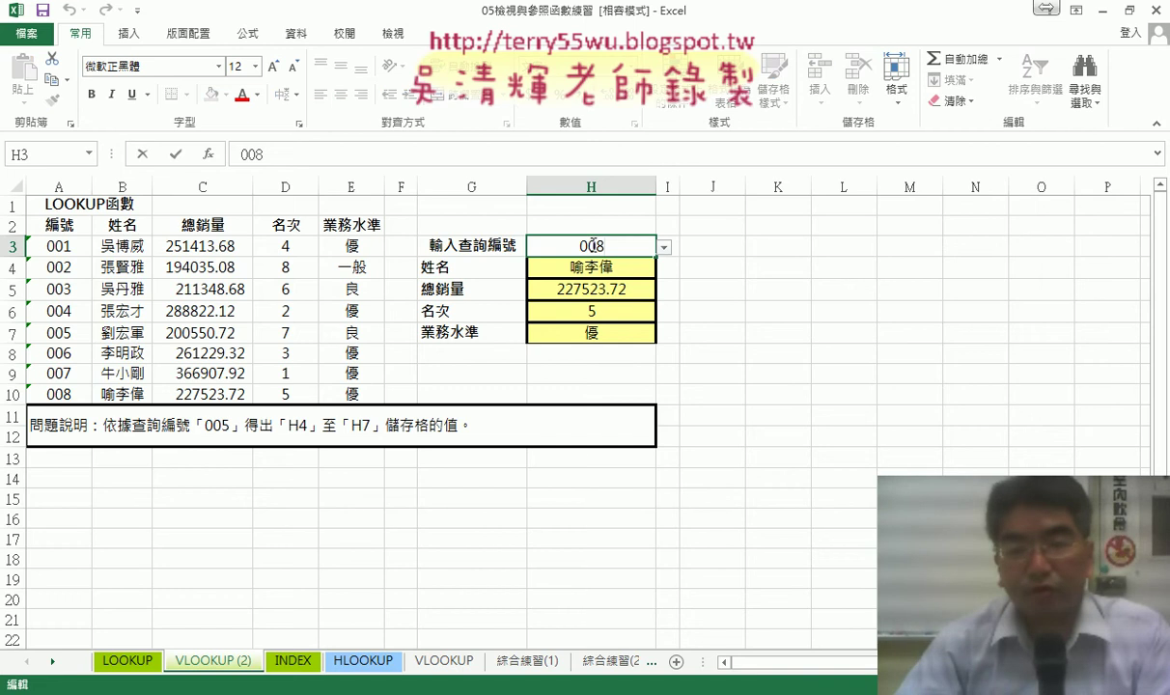
left_click_drag(596, 244, 607, 244)
type("9")
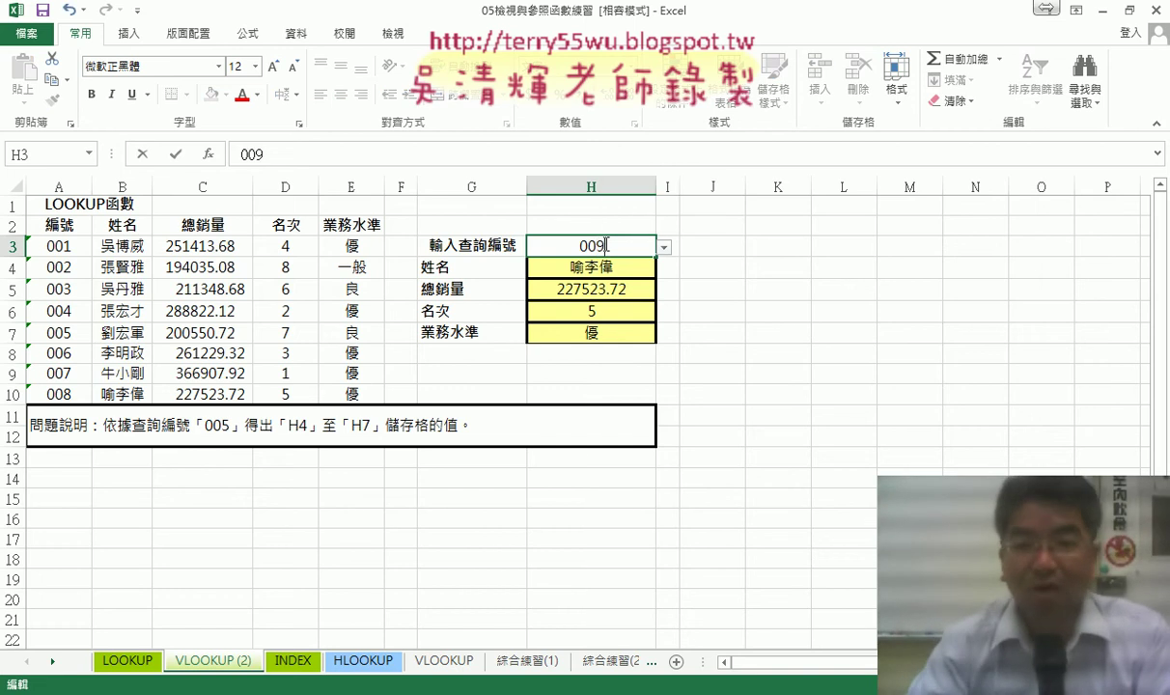
key("Return")
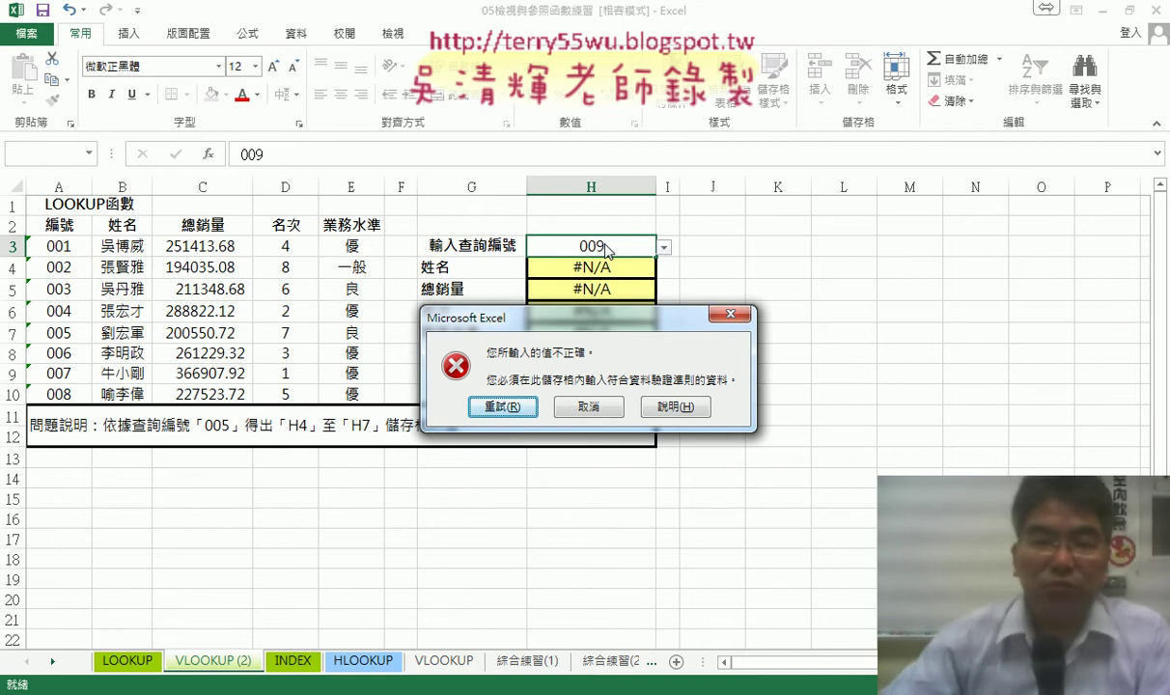
Mark the #N/A result with red ink, then cancel the validation error to keep 008
left_click_drag(588, 323, 604, 430)
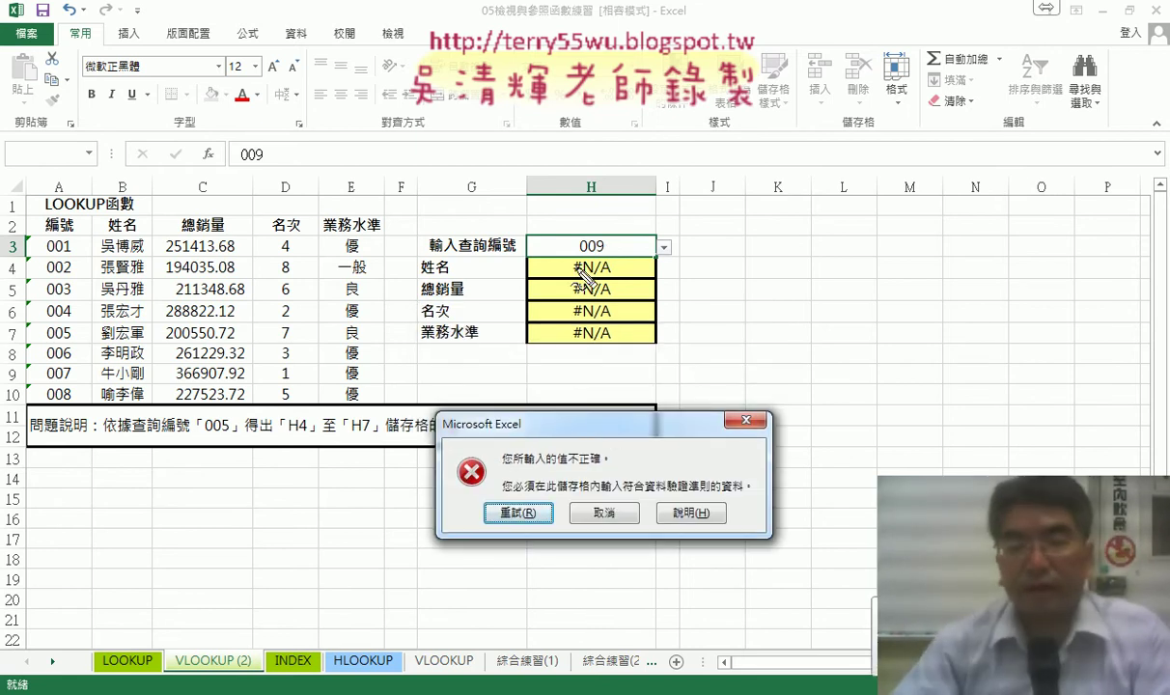
left_click_drag(571, 276, 585, 275)
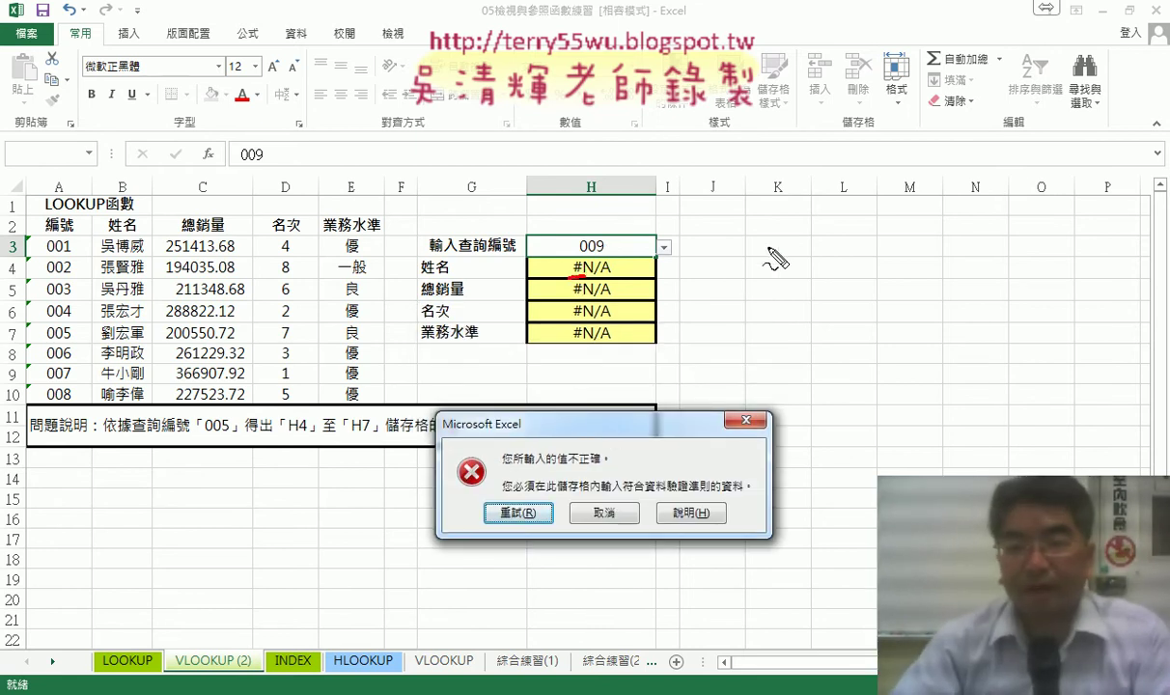
mouse_move(769, 245)
left_mouse_down()
mouse_move(798, 243)
mouse_move(777, 272)
left_mouse_up()
left_click_drag(790, 232, 787, 272)
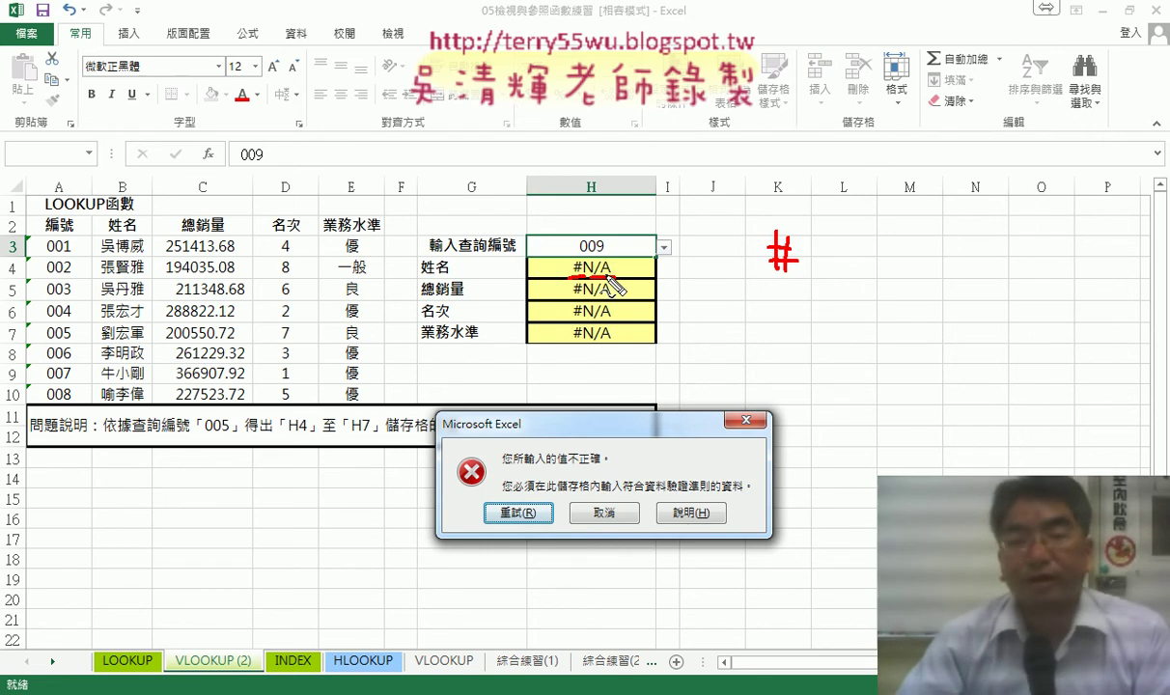
right_click(767, 291)
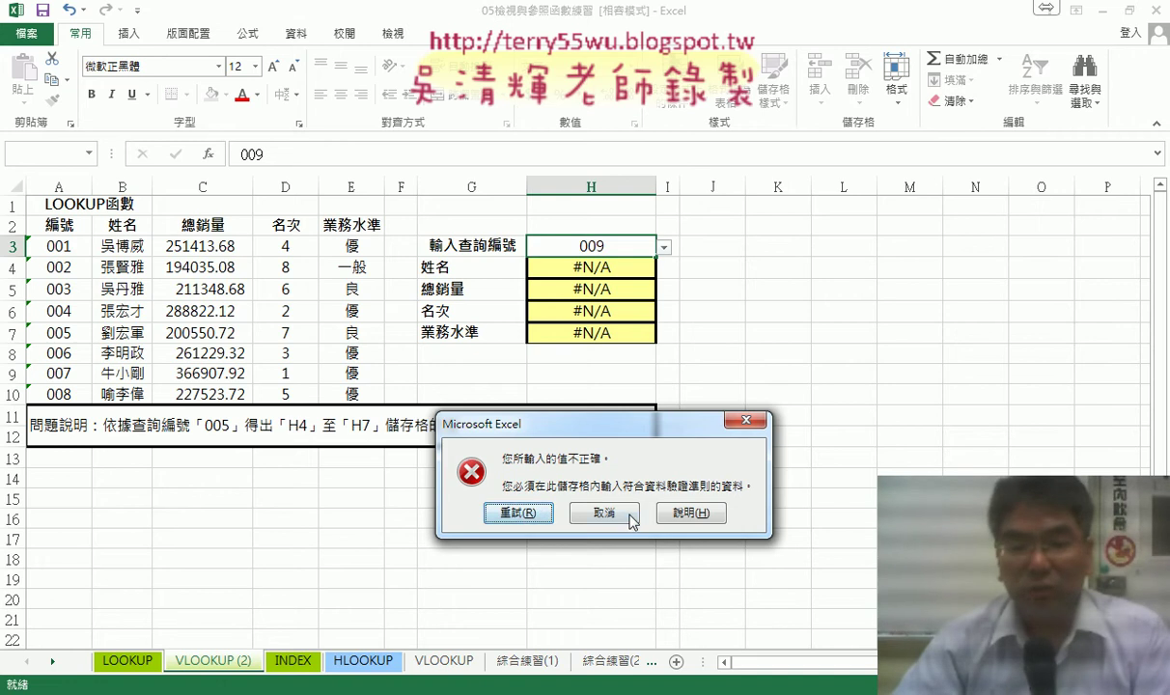
left_click(629, 516)
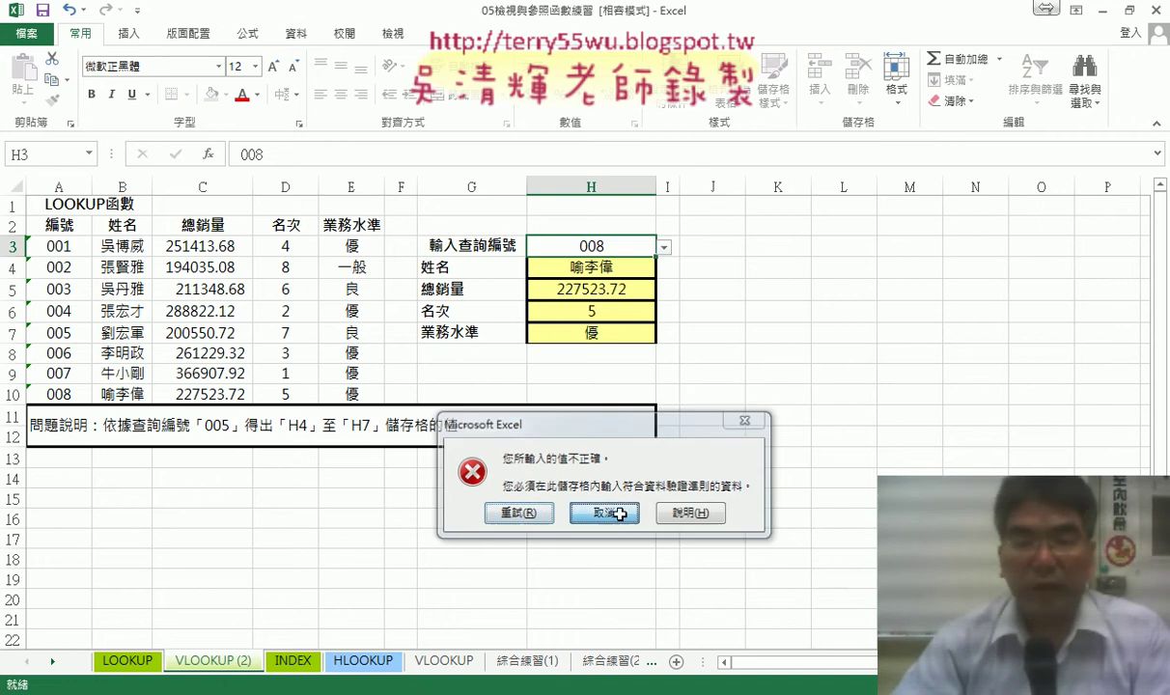
Try match type 1 in H4's VLOOKUP Function Arguments, leaving it at 0
left_click(585, 267)
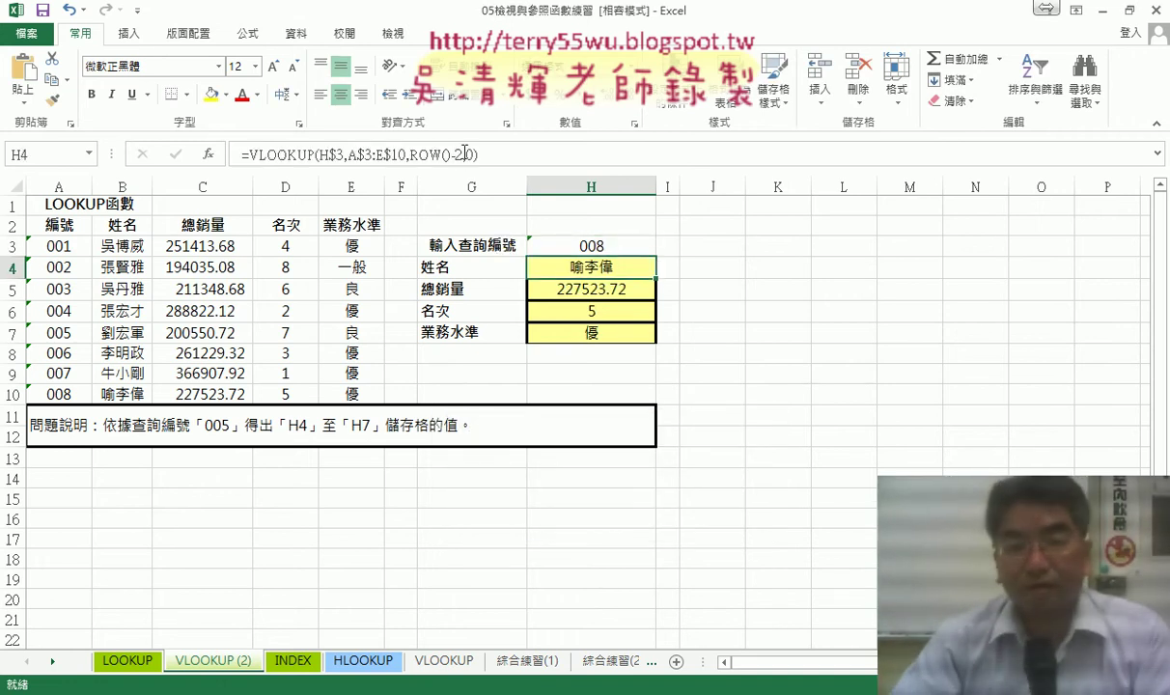
left_click(297, 154)
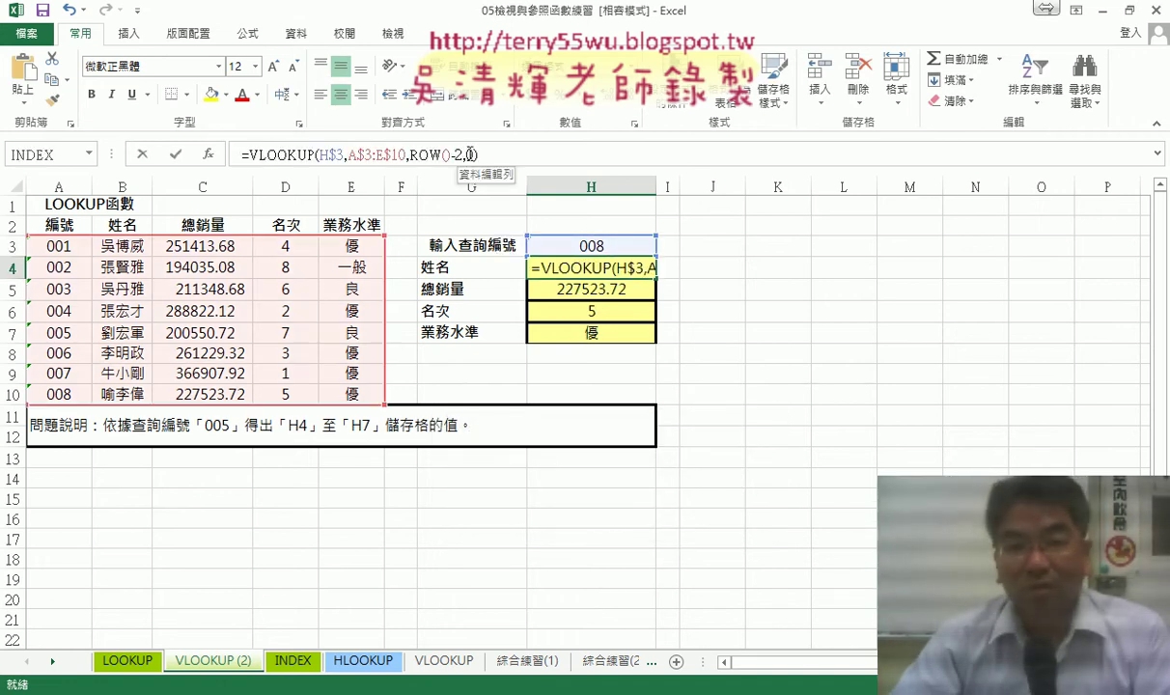
left_click(207, 157)
left_click(772, 373)
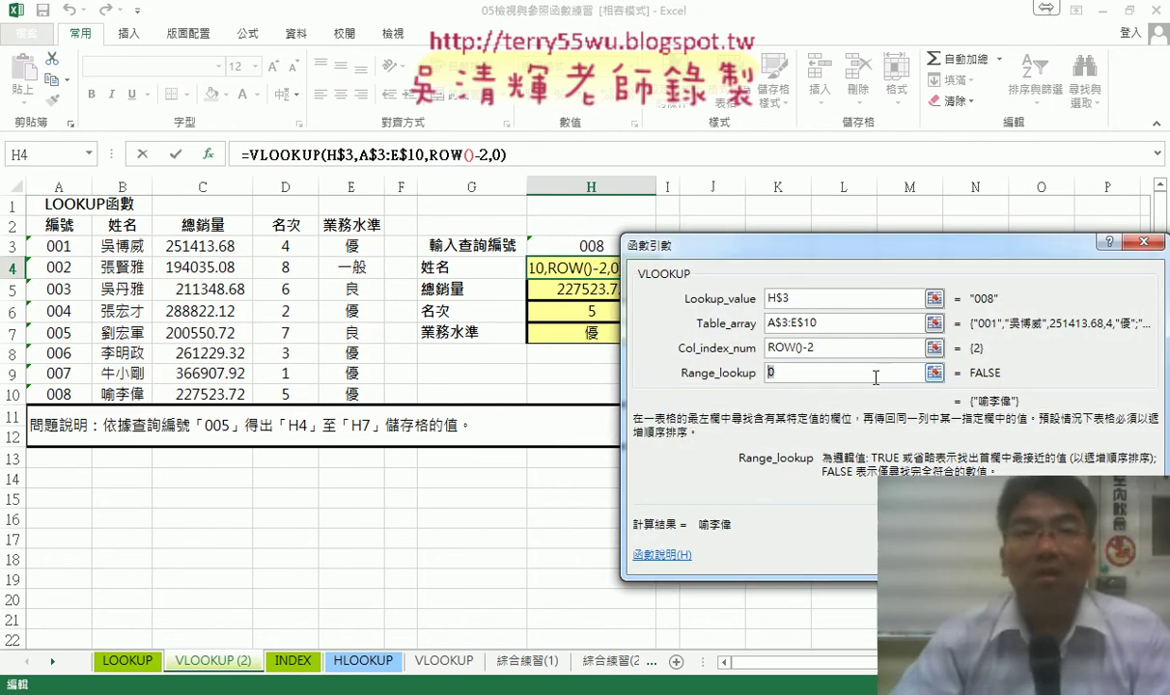
type("1")
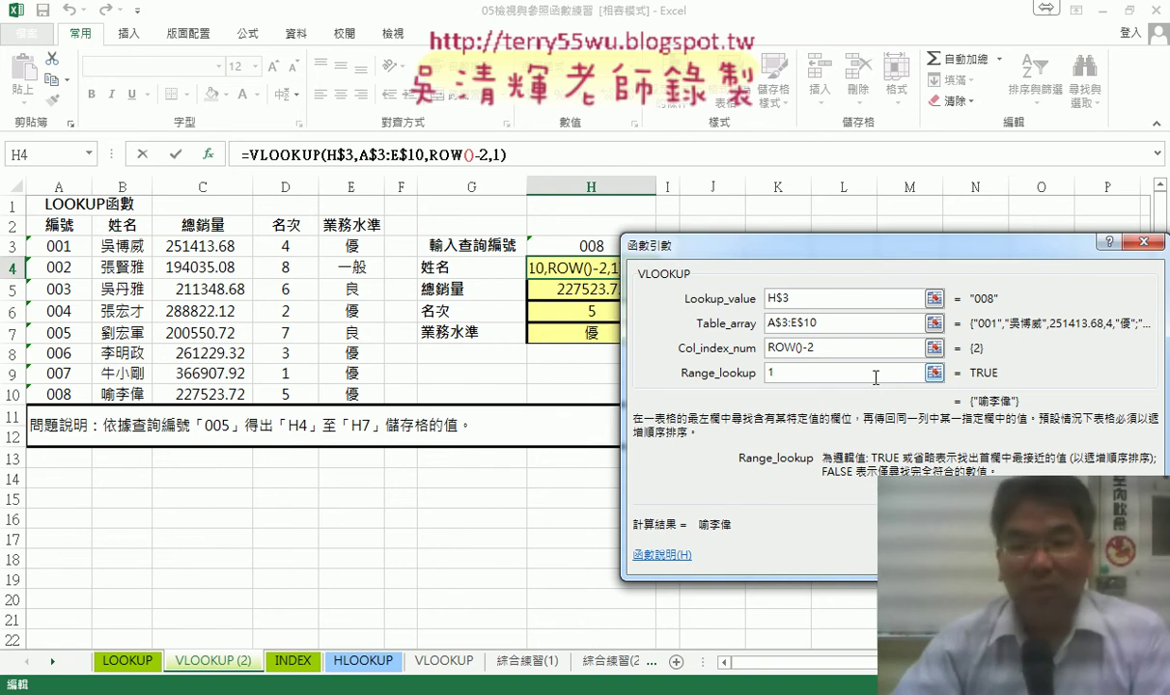
key("BackSpace")
type("0")
key("Return")
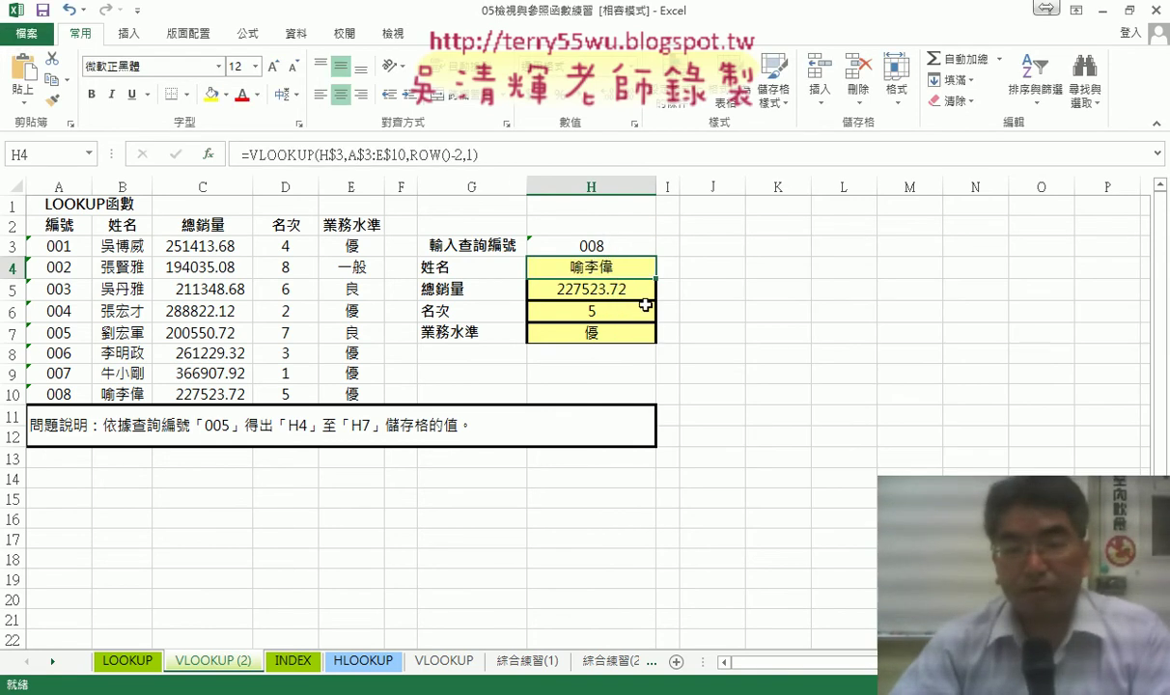
Change the match type from 0 to 1 in the H5 and H6 VLOOKUP formulas
left_click(476, 156)
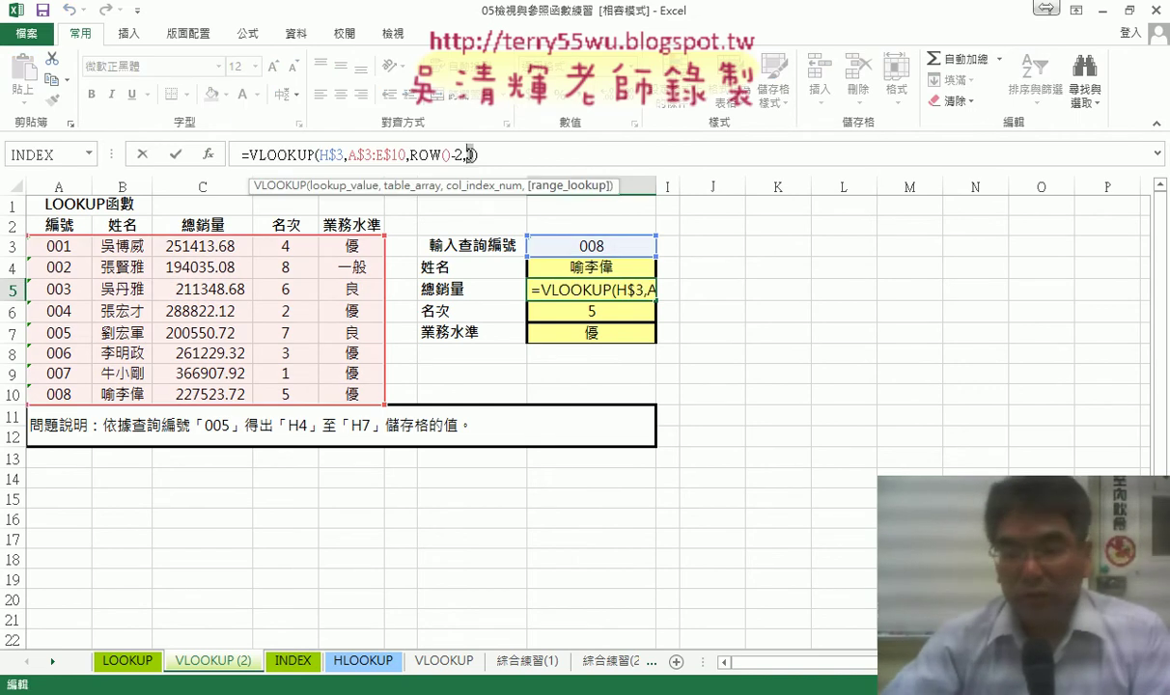
key("BackSpace")
type("1")
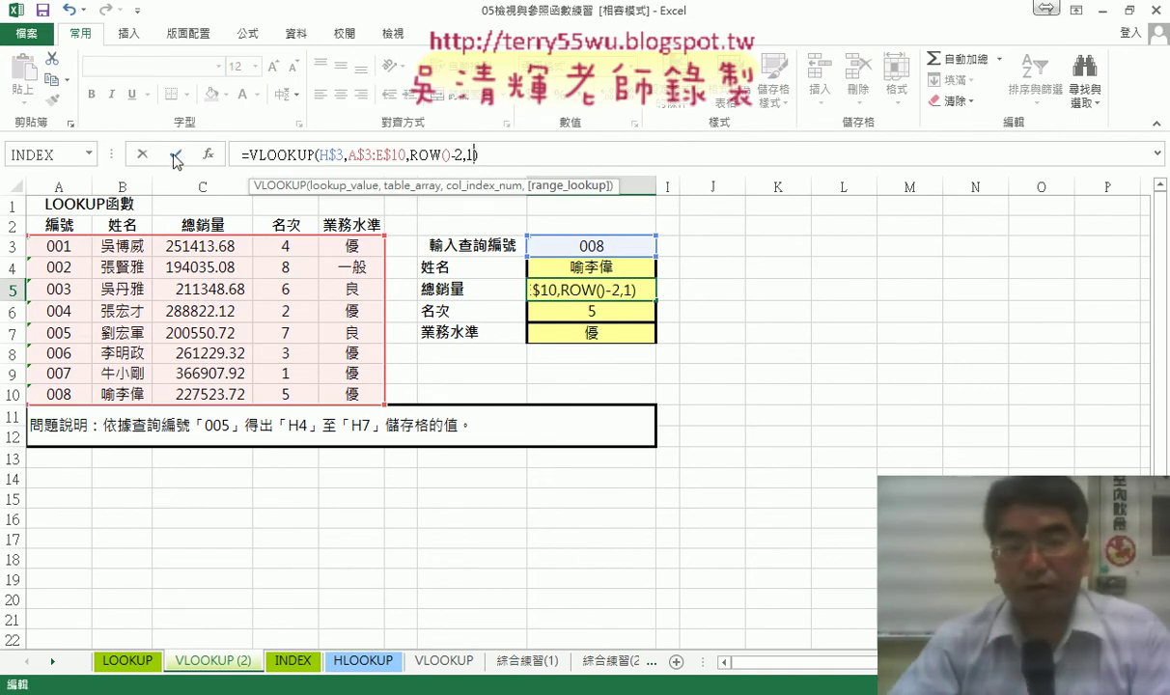
left_click(175, 155)
left_click(645, 308)
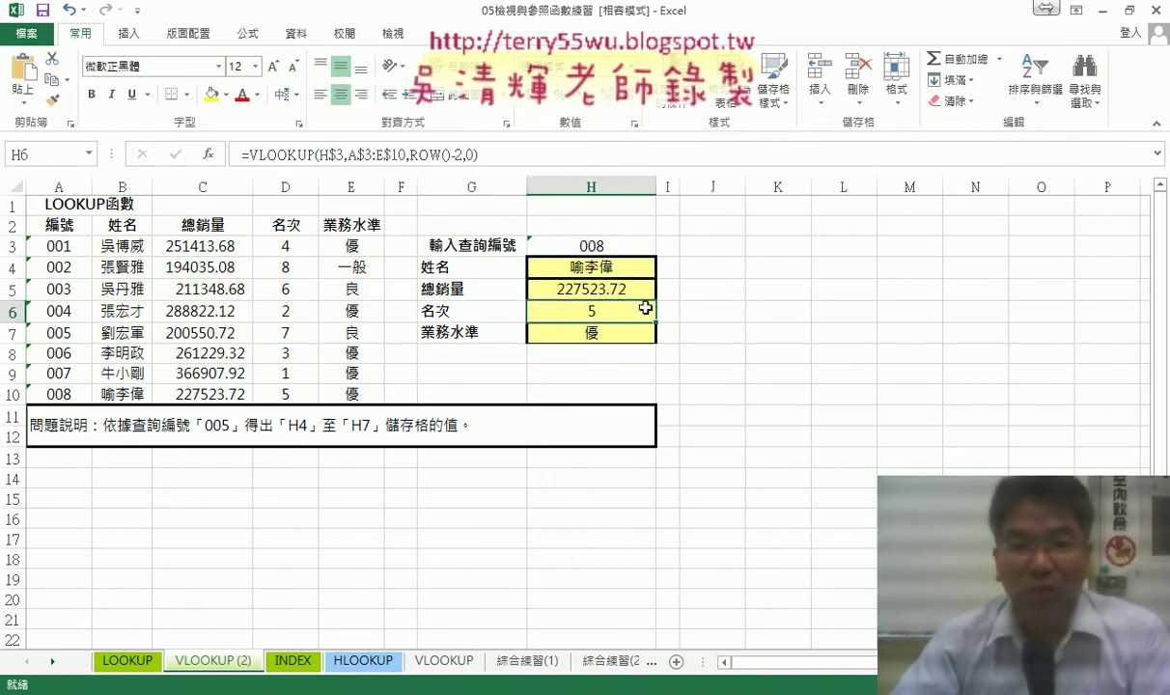
left_click(474, 155)
key("BackSpace")
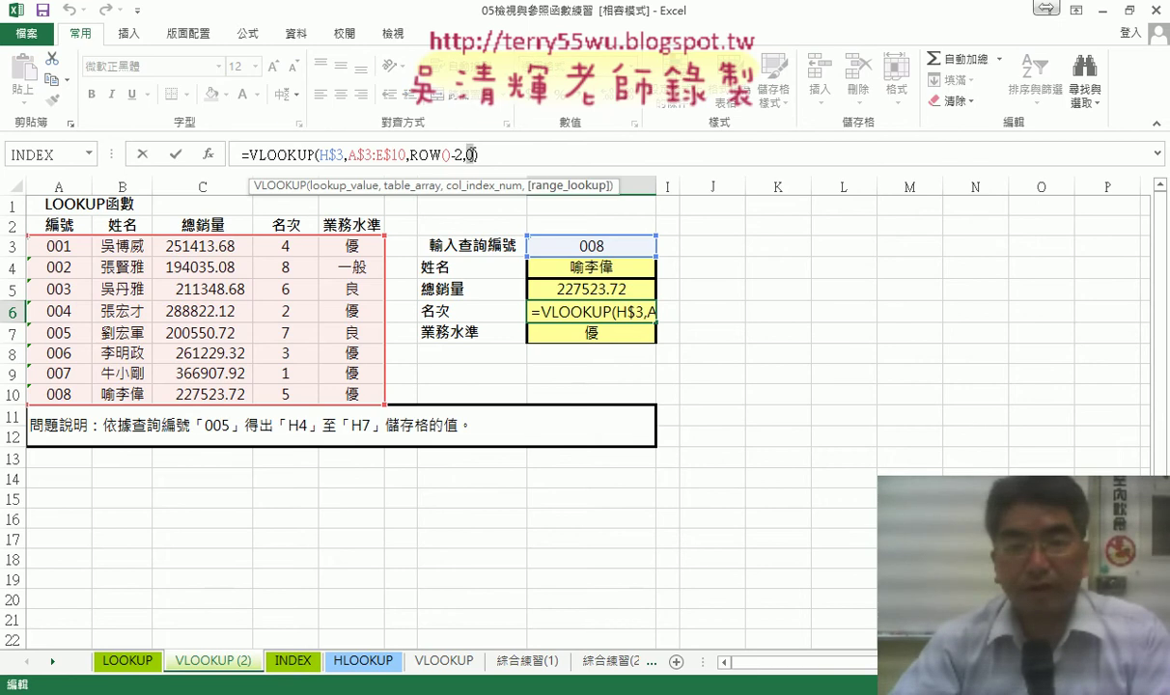
type("1")
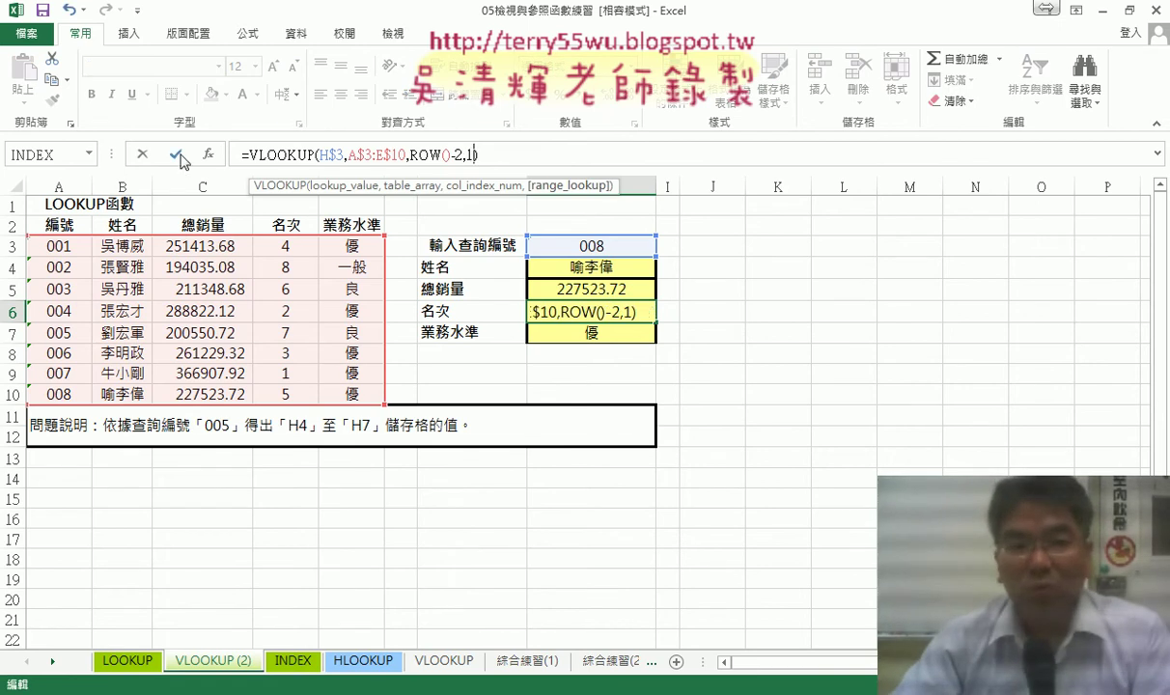
left_click(178, 155)
Change H7's VLOOKUP match type from 0 to 1
left_click(610, 330)
left_click(468, 155)
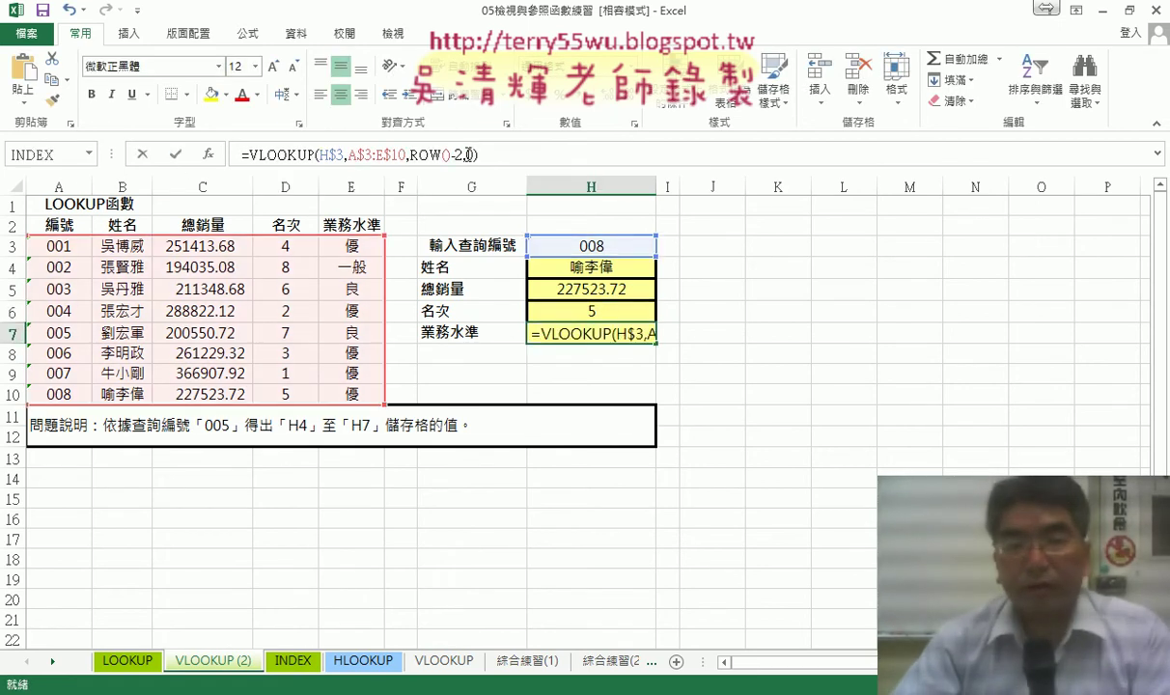
key("BackSpace")
type("1")
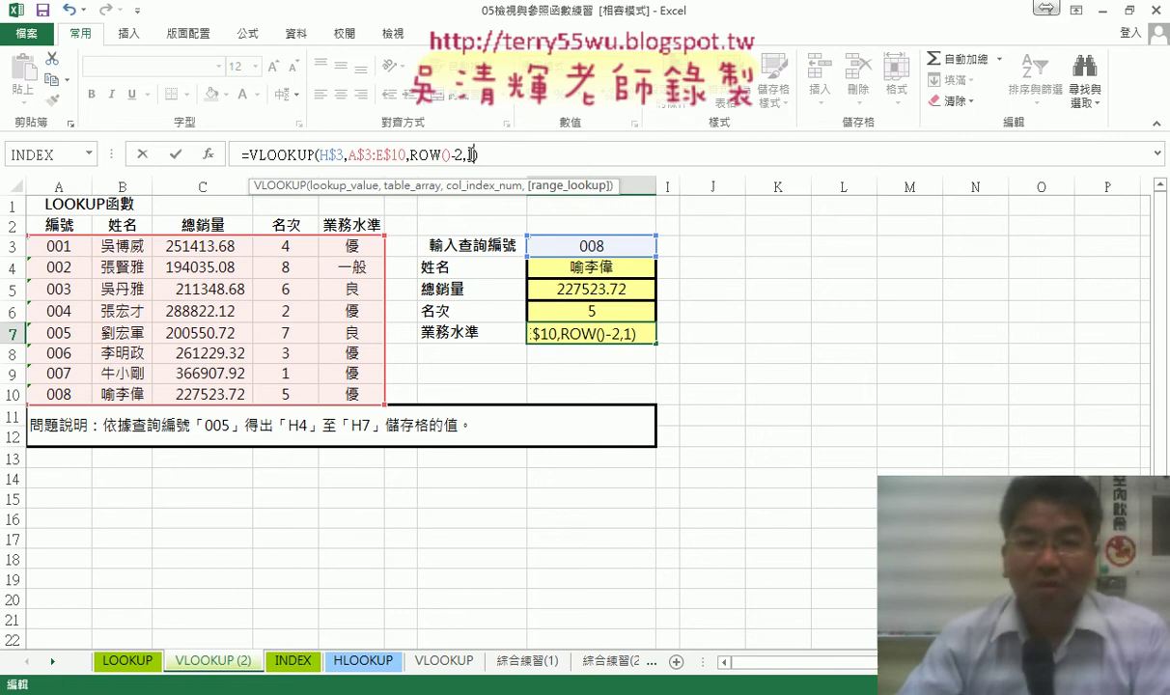
left_click(175, 155)
Choose ID 001 from H3's dropdown list
left_click(612, 245)
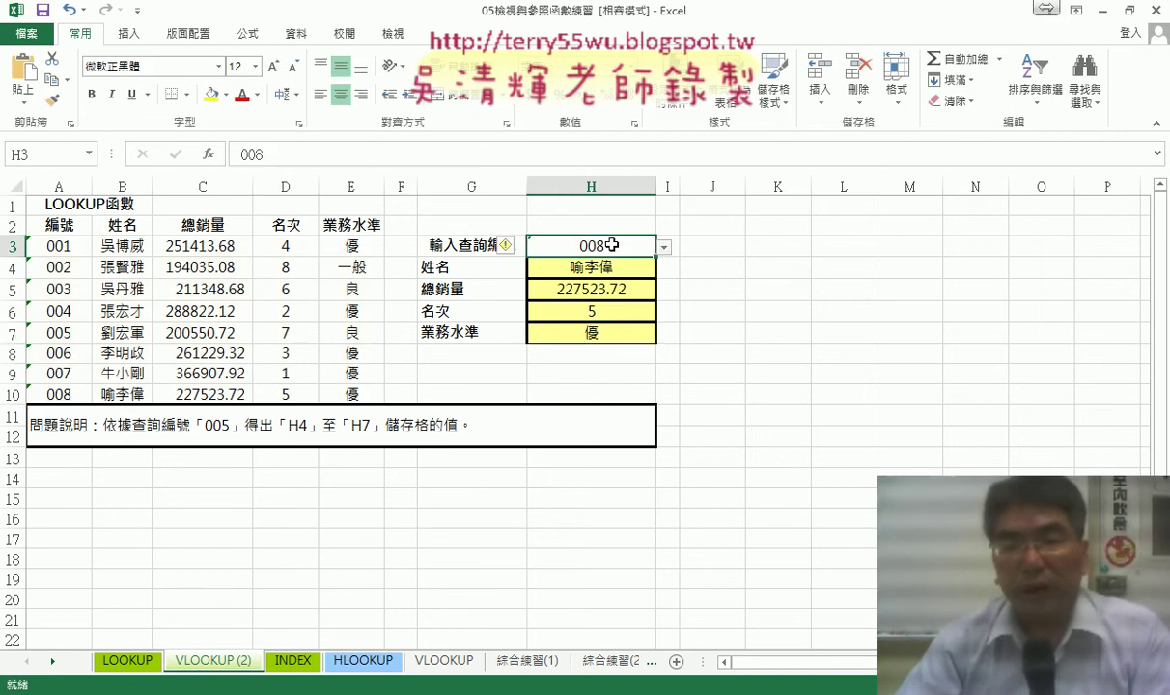
double_click(609, 246)
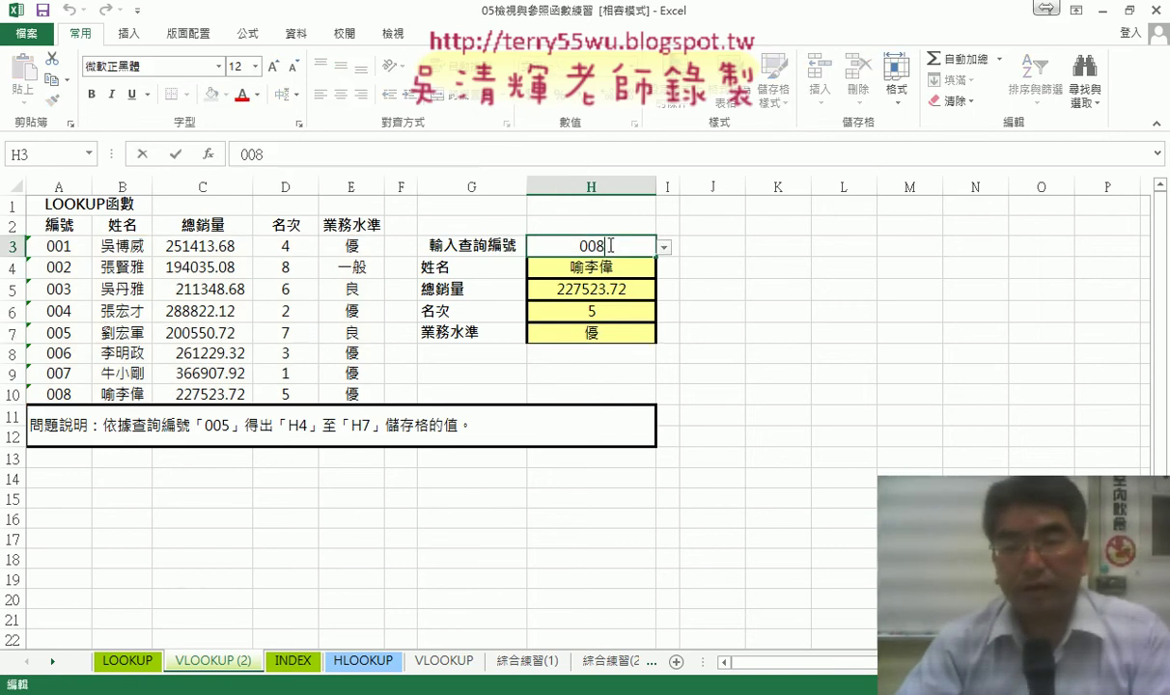
left_click(664, 248)
left_click(594, 262)
Enter ID 009 in H3 to test validation, then cancel the error to keep 001
double_click(601, 247)
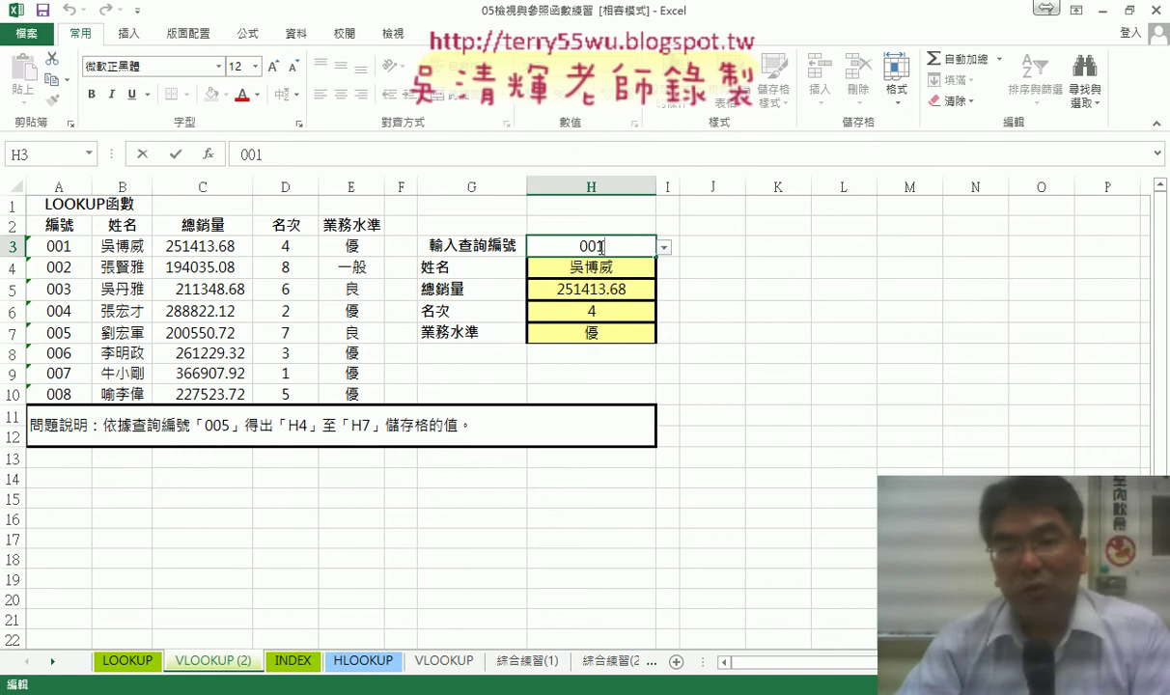
type("9")
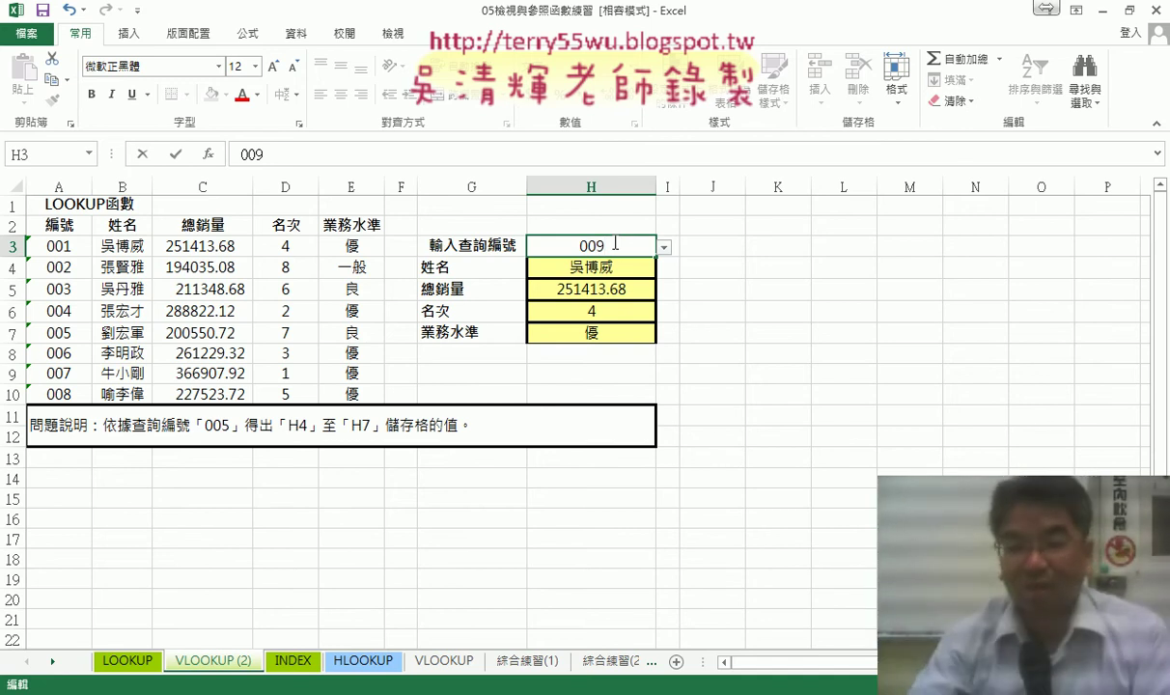
key("Return")
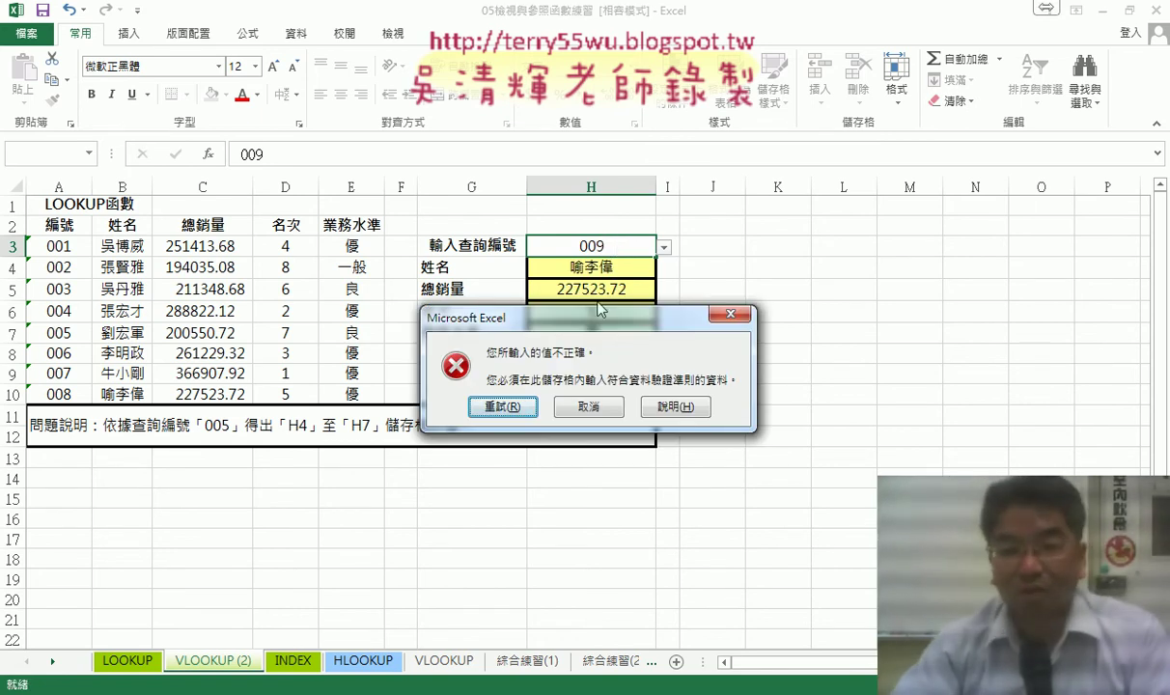
left_click_drag(599, 313, 953, 318)
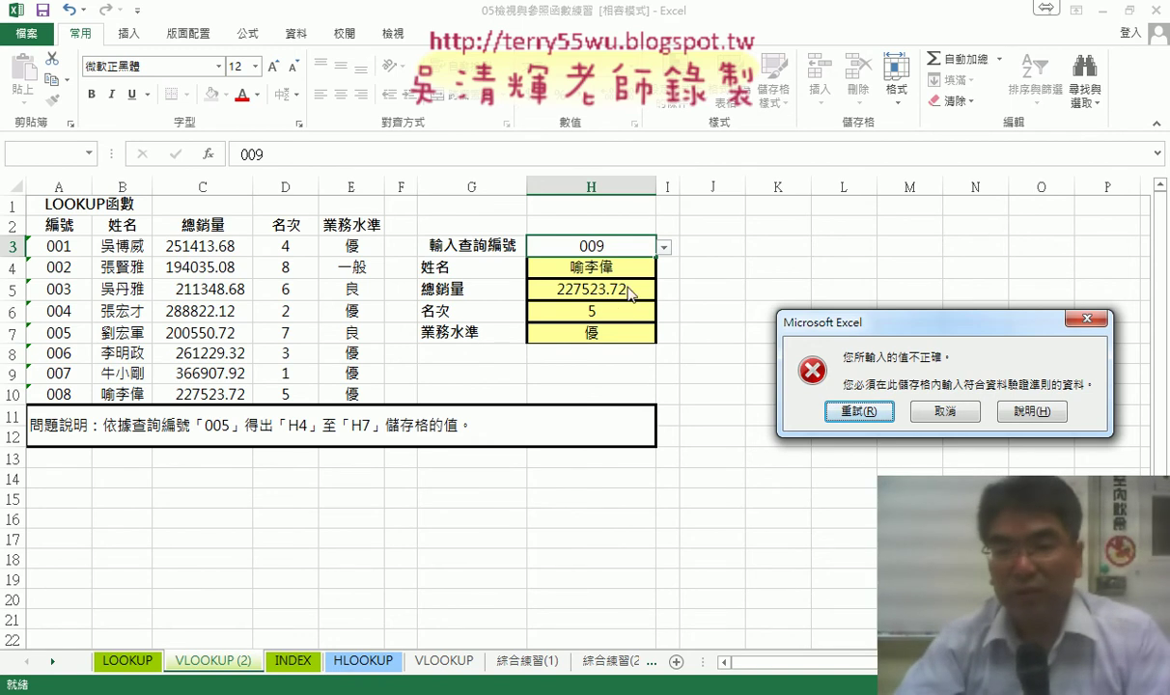
left_click(1085, 319)
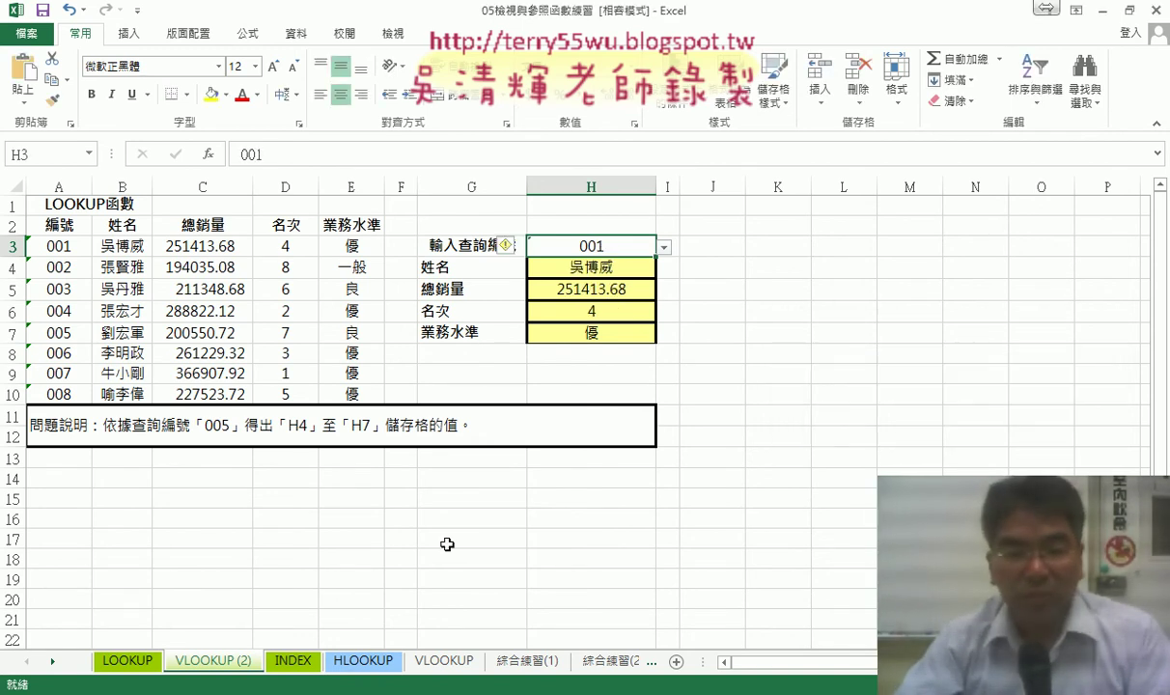
Copy the INDEX sheet in front of HLOOKUP and name the copy INDIRECT
left_click(287, 664)
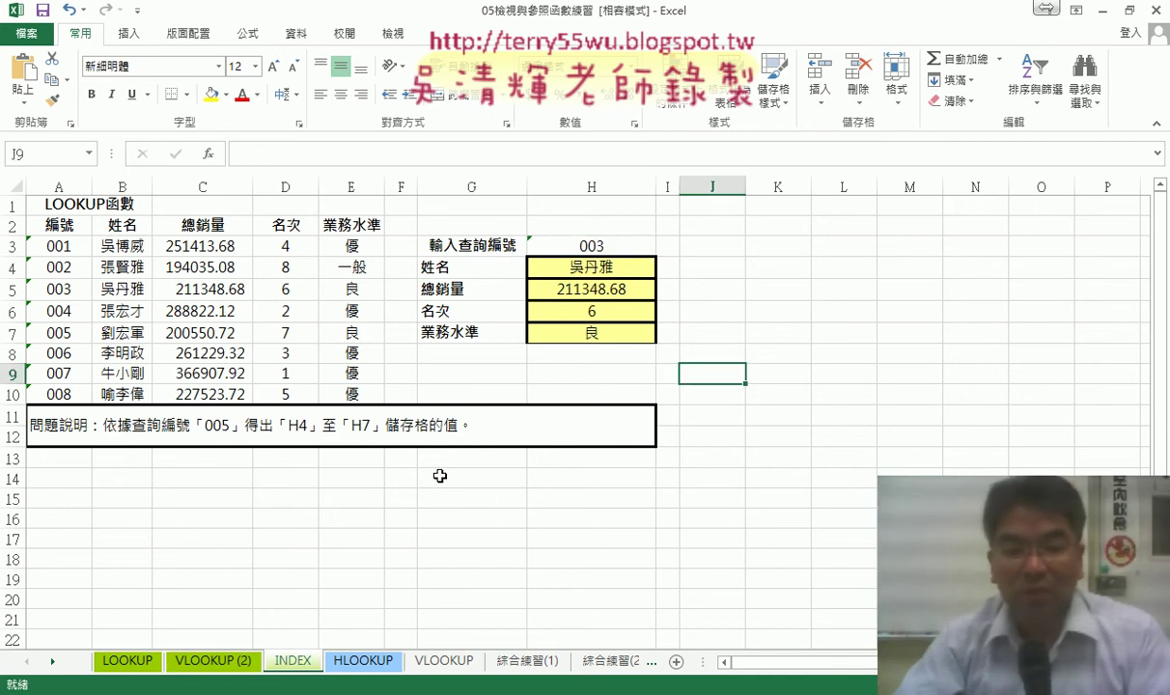
left_click_drag(309, 670, 367, 645)
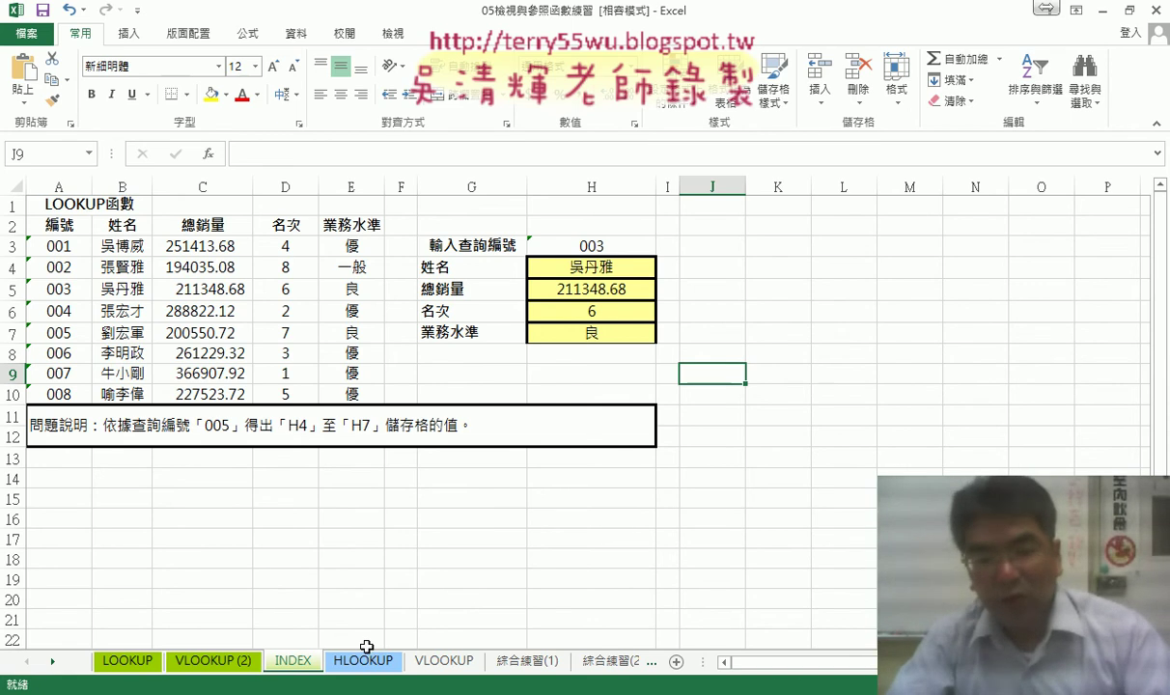
left_click_drag(367, 644, 372, 649)
type("IN")
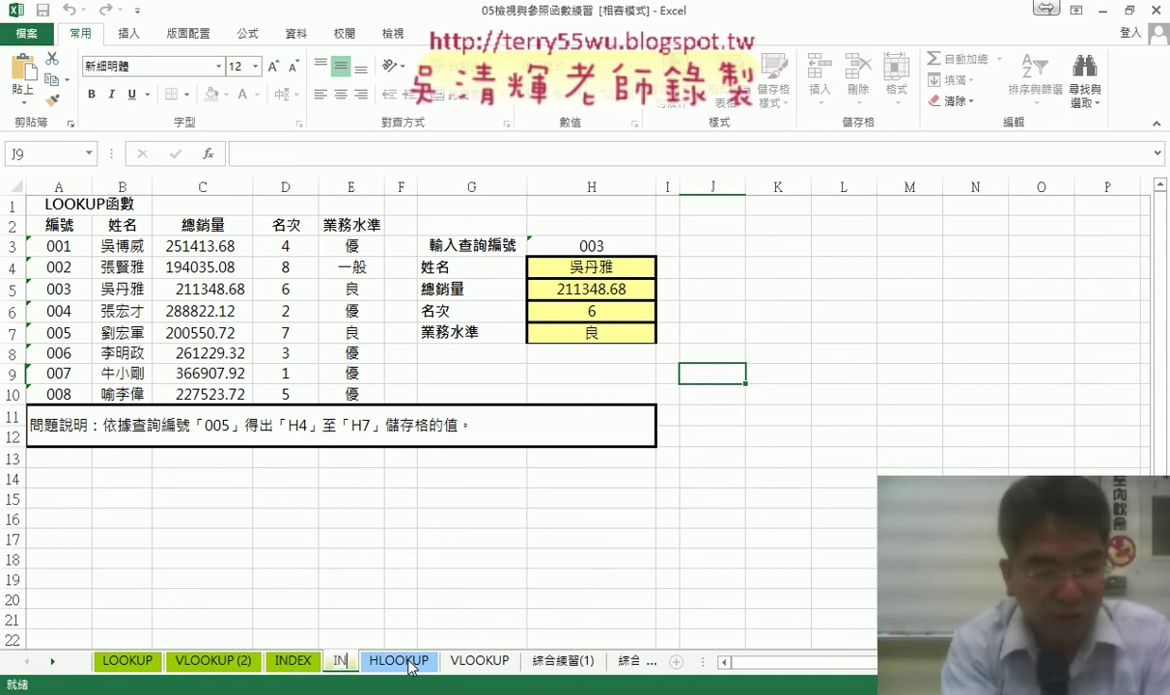
type("DI")
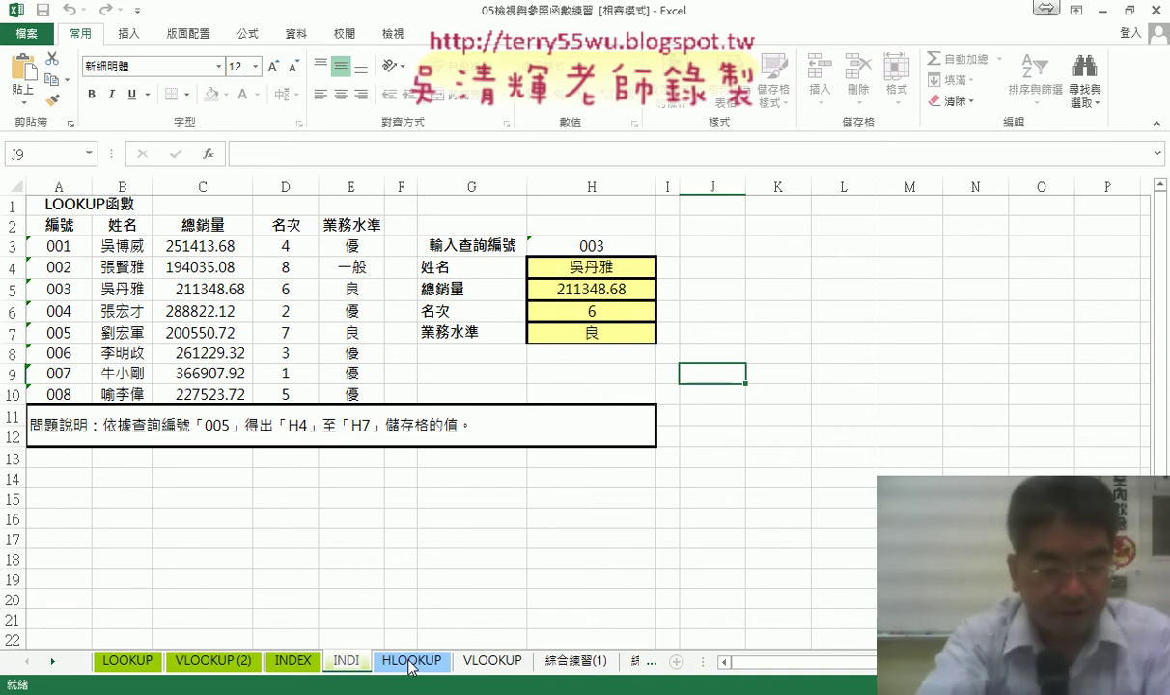
type("RECT")
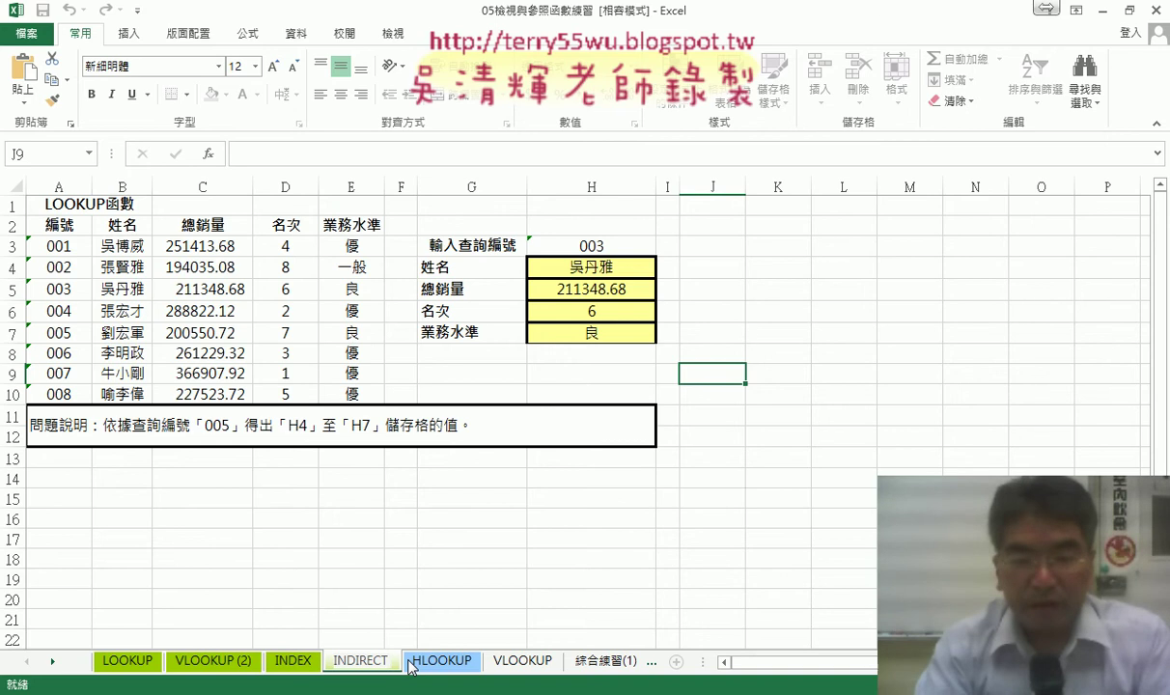
key("Return")
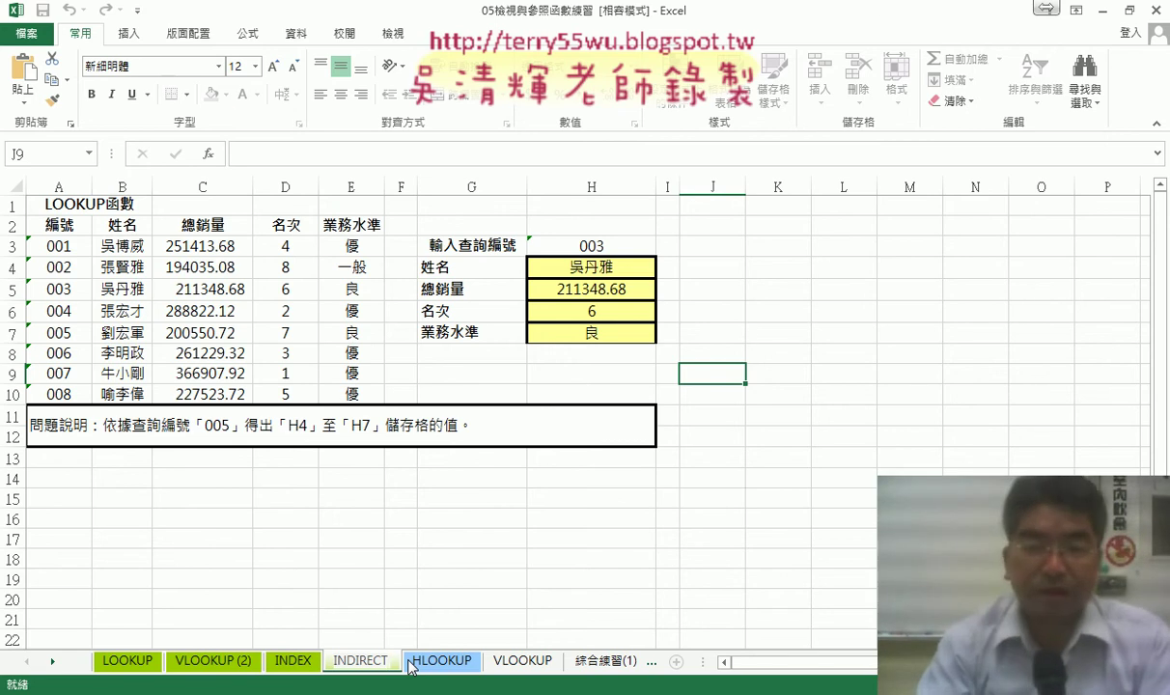
Clear the old formulas from H4:H7 on the INDIRECT sheet
left_click(298, 666)
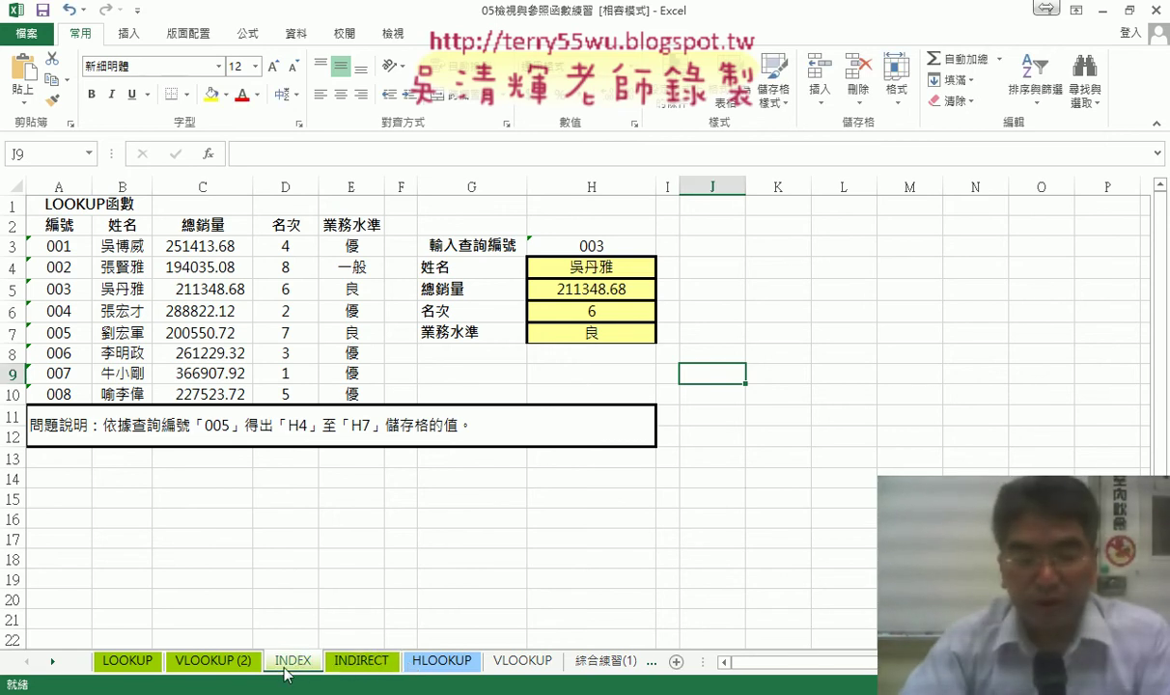
left_click(361, 661)
left_click_drag(585, 267, 606, 334)
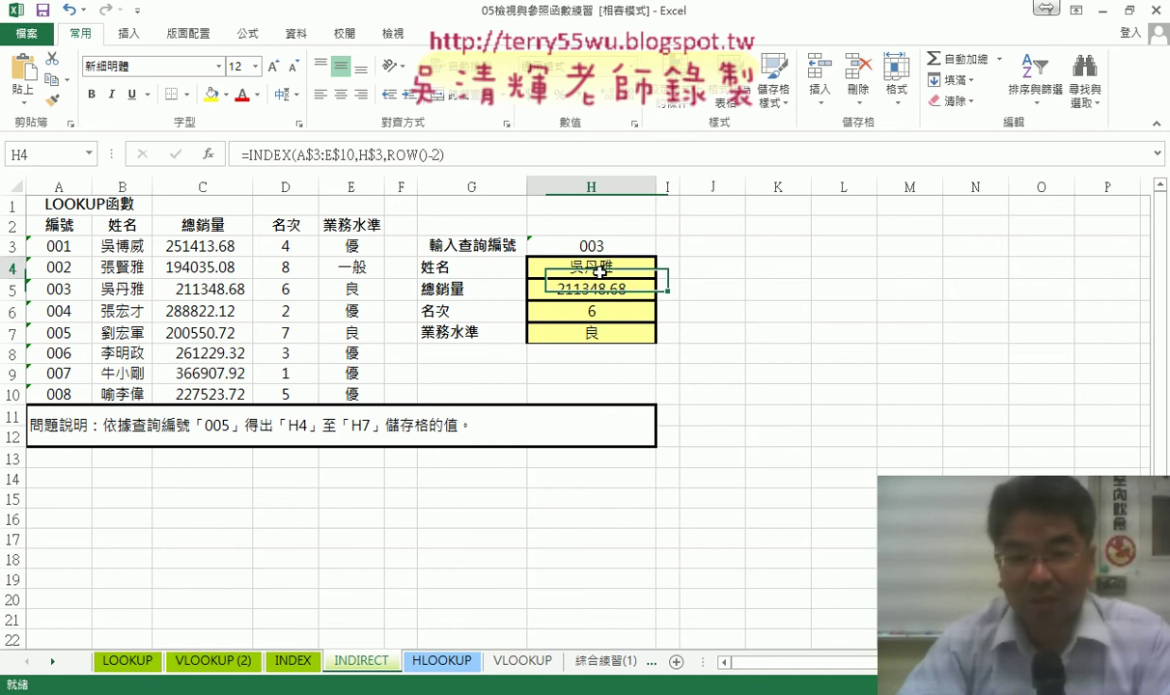
key("Delete")
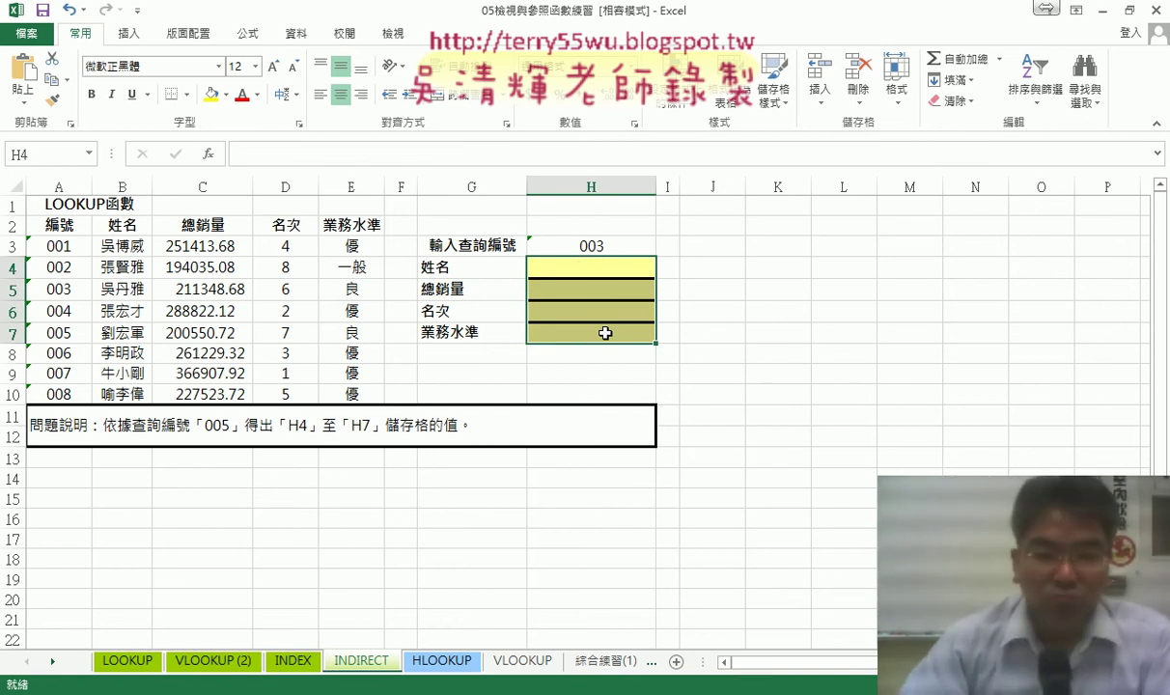
left_click(611, 270)
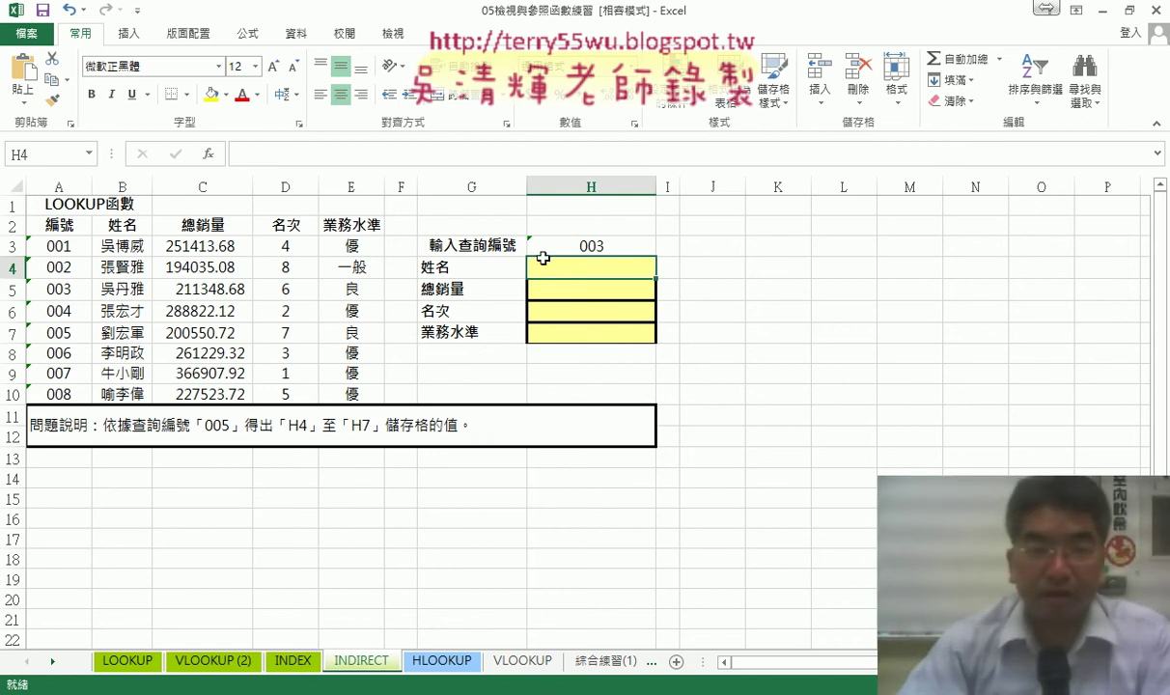
Insert INDIRECT into H4 from the Lookup & Reference list and focus its Ref_text argument
left_click(205, 154)
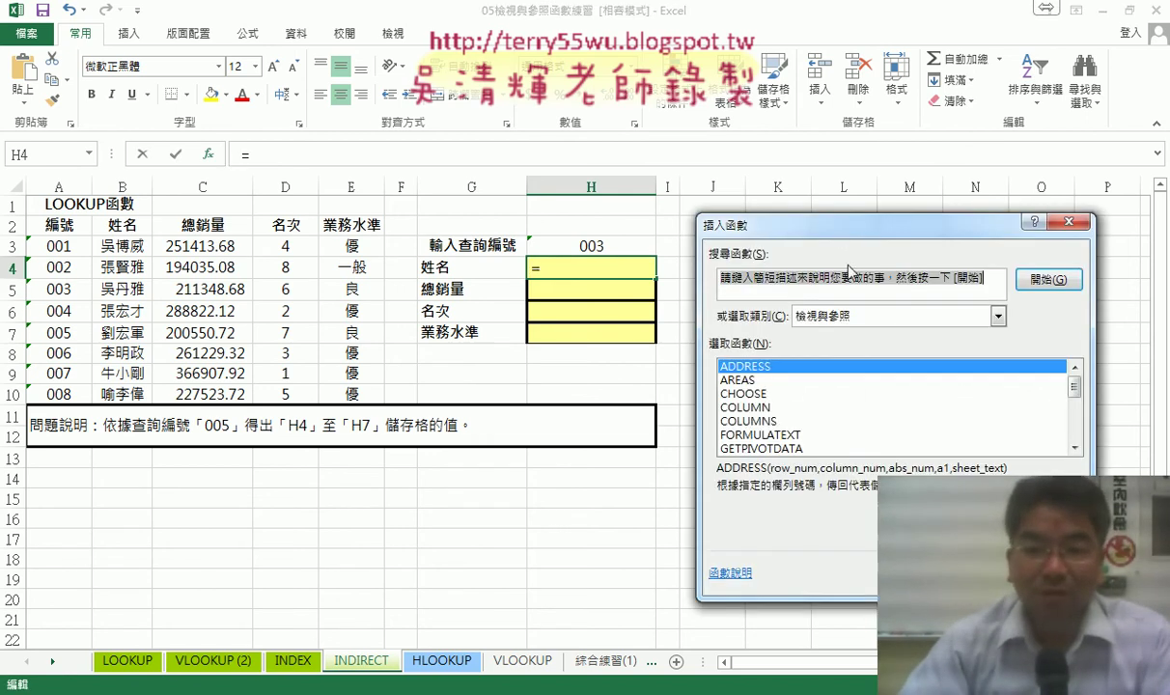
left_click_drag(799, 225, 788, 164)
left_click_drag(1067, 333, 1064, 350)
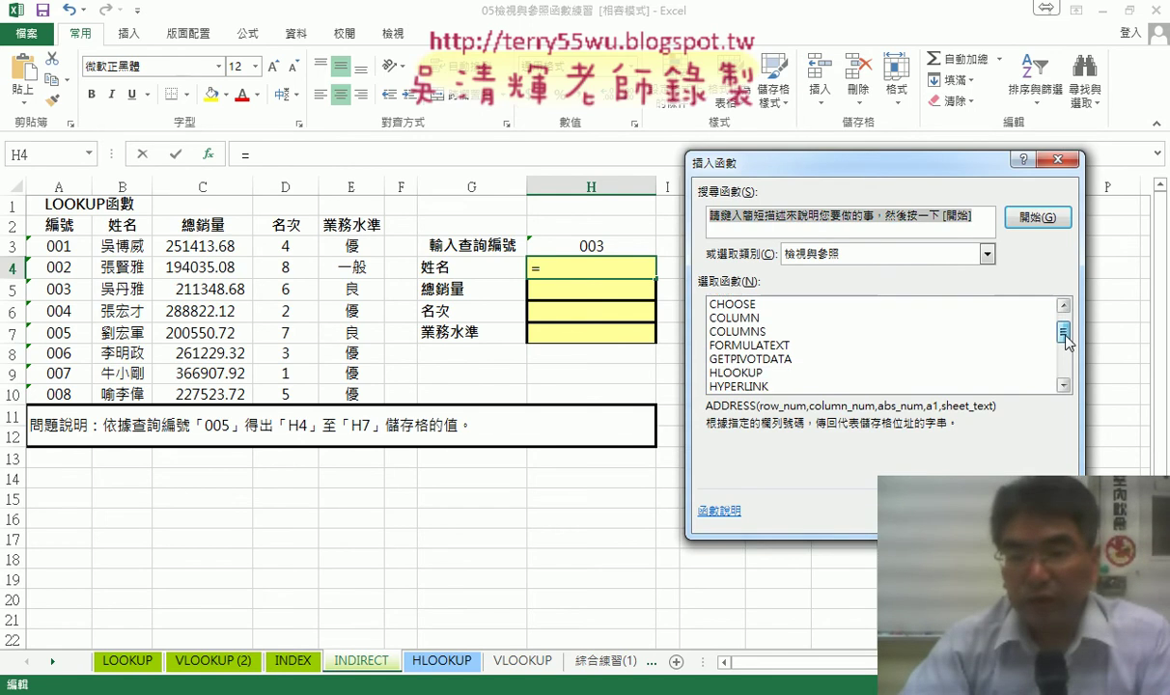
left_click(754, 374)
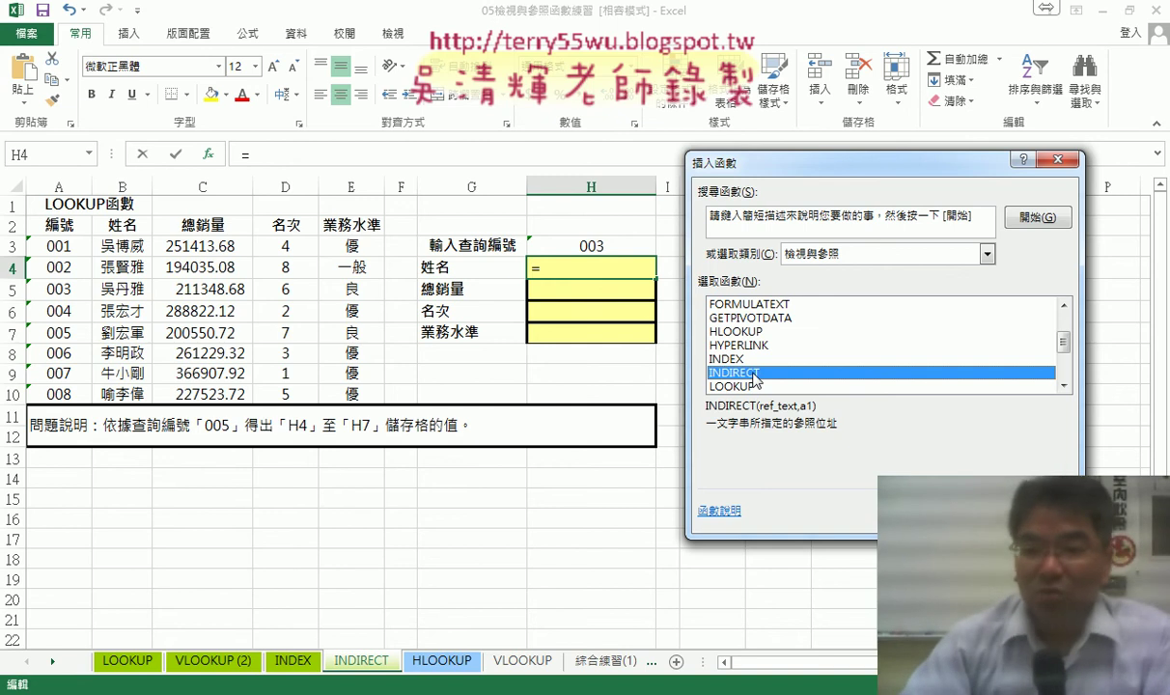
left_click(965, 515)
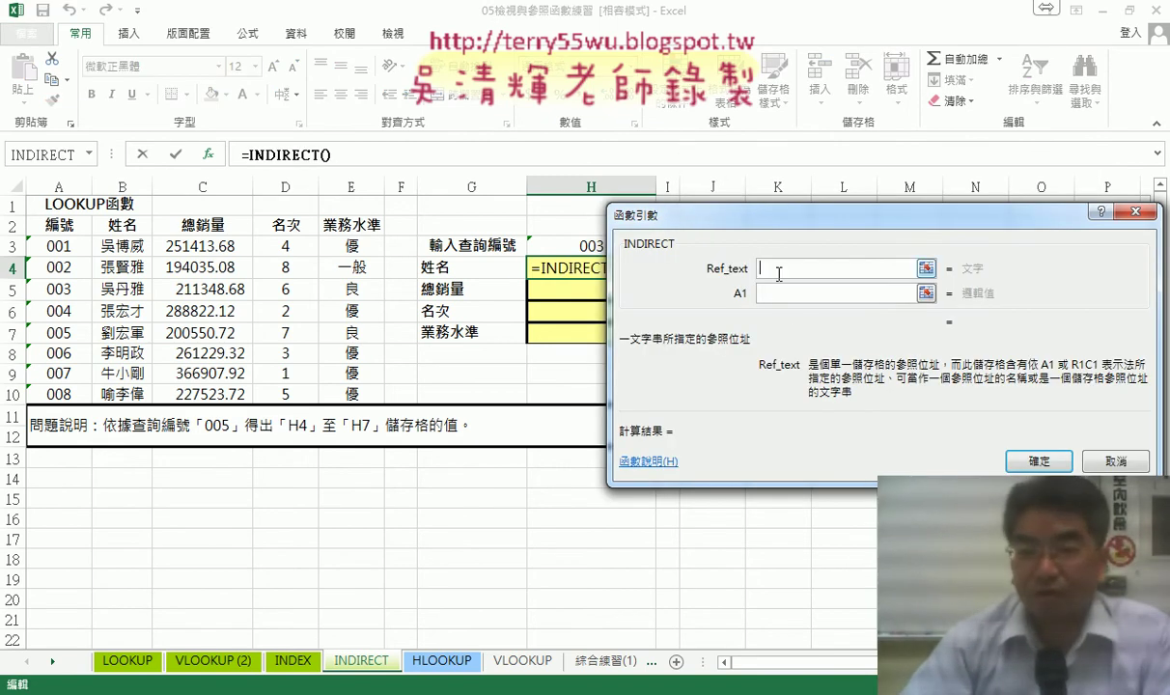
left_click_drag(787, 226, 854, 220)
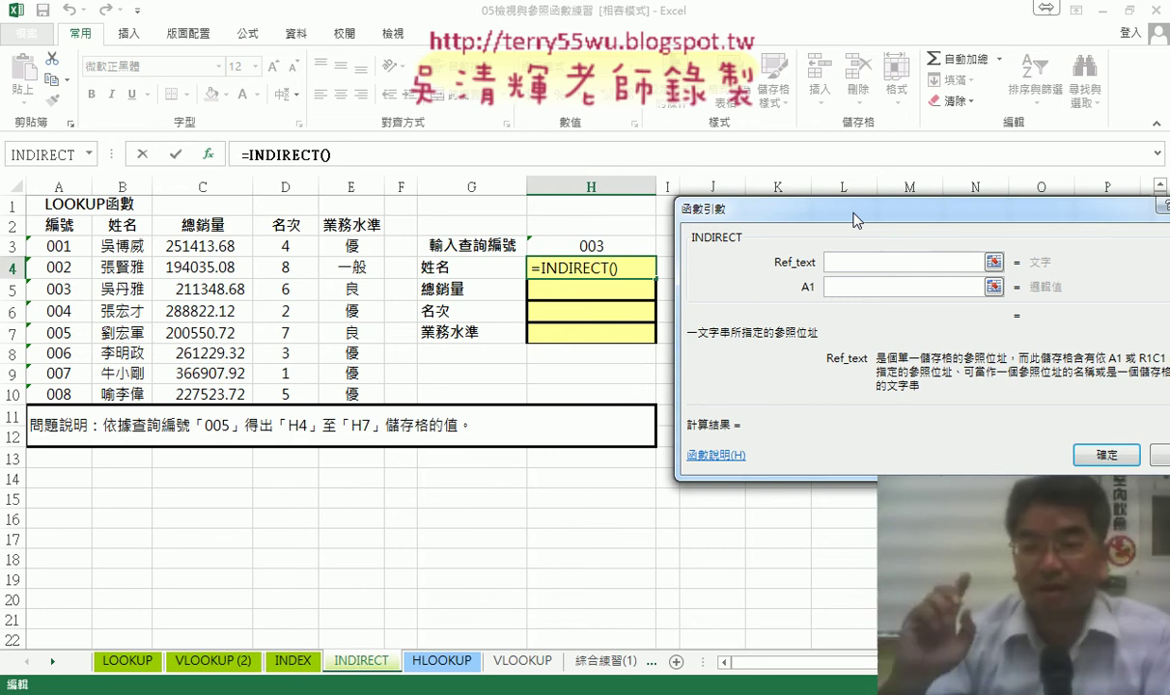
key("Tab")
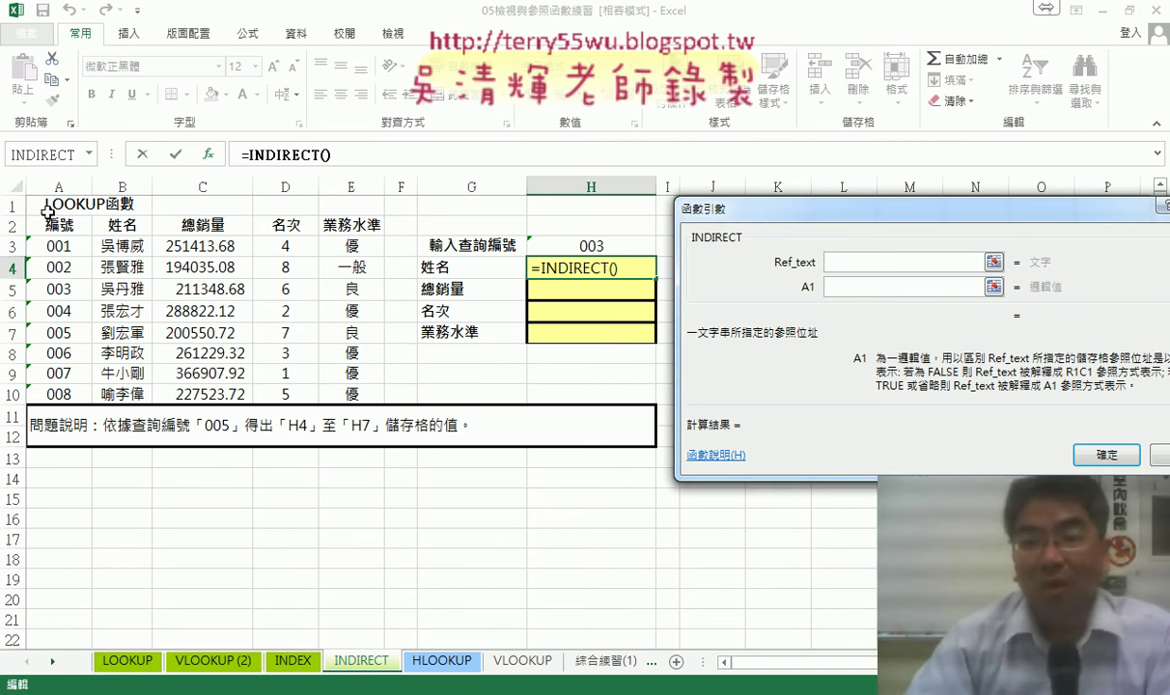
left_click(839, 268)
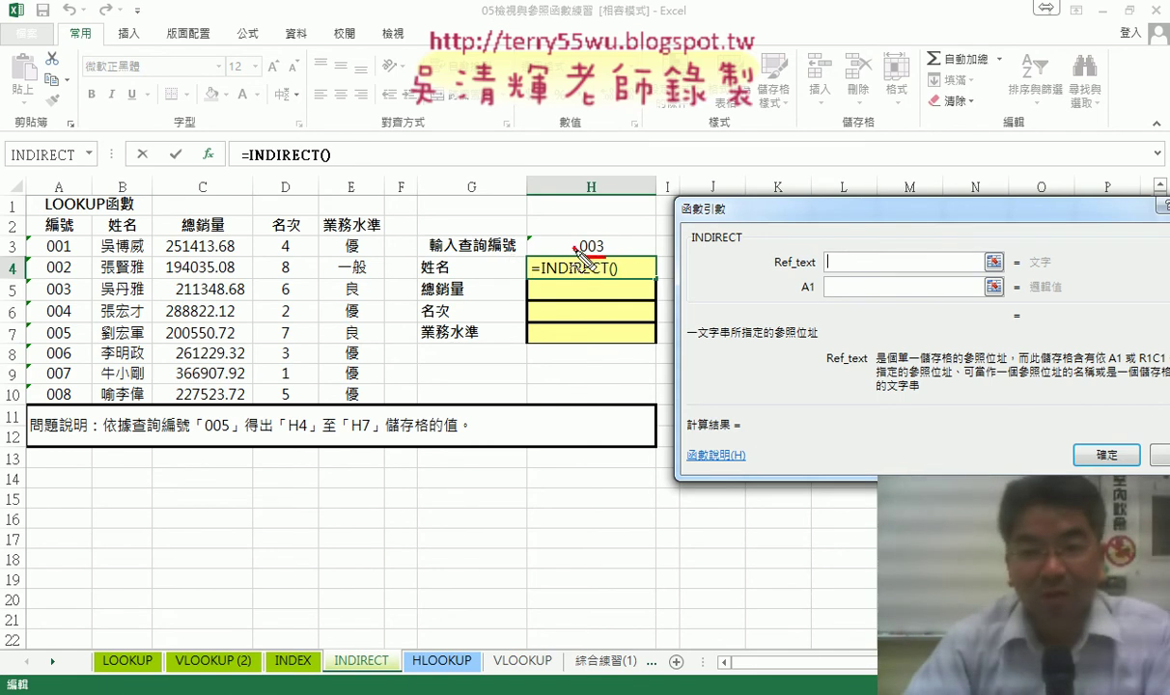
left_click_drag(578, 253, 608, 237)
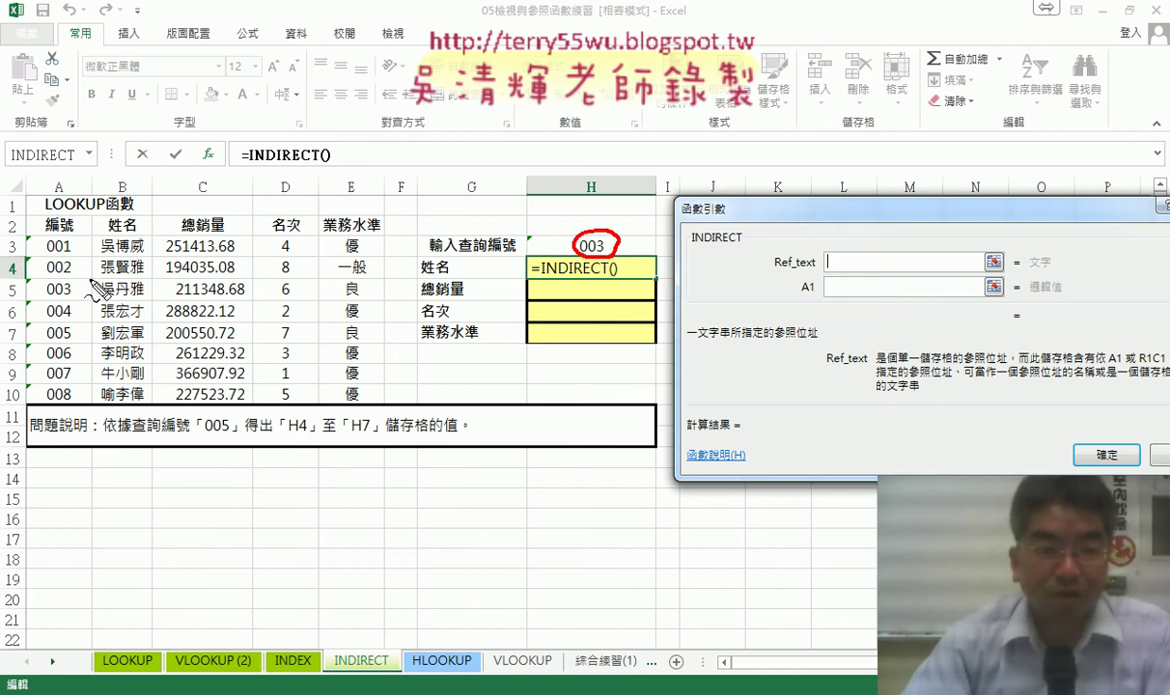
left_click_drag(102, 282, 95, 295)
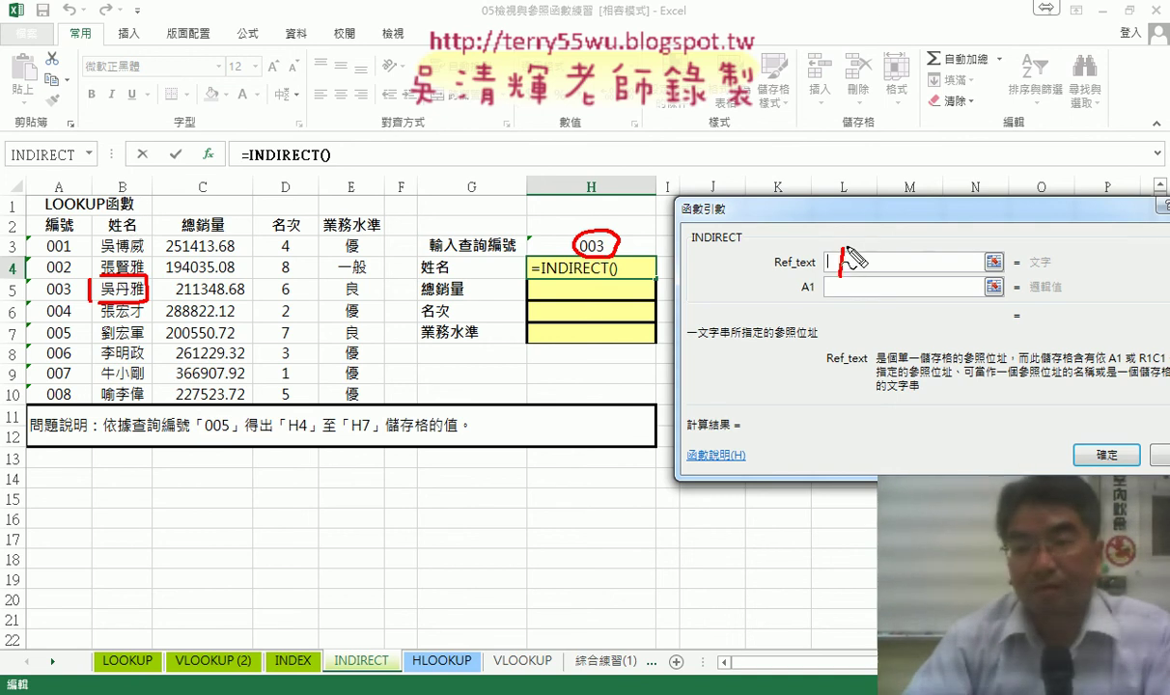
mouse_move(842, 249)
left_mouse_down()
mouse_move(840, 274)
mouse_move(872, 273)
mouse_move(898, 249)
left_mouse_up()
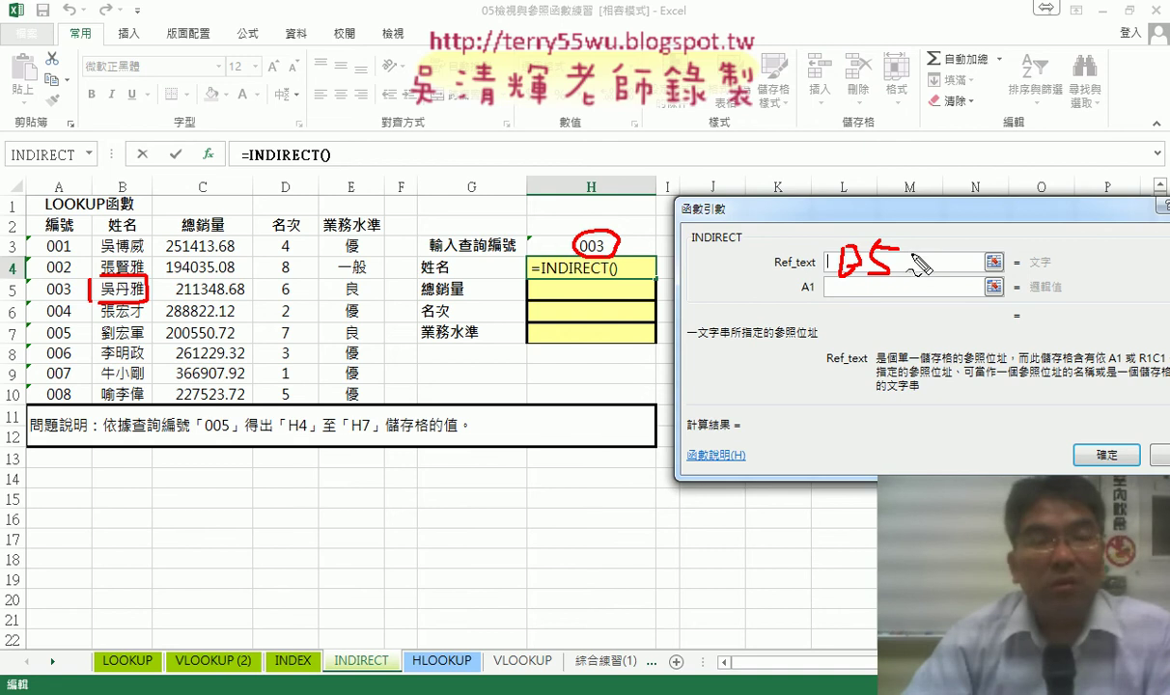
left_click_drag(802, 275, 816, 272)
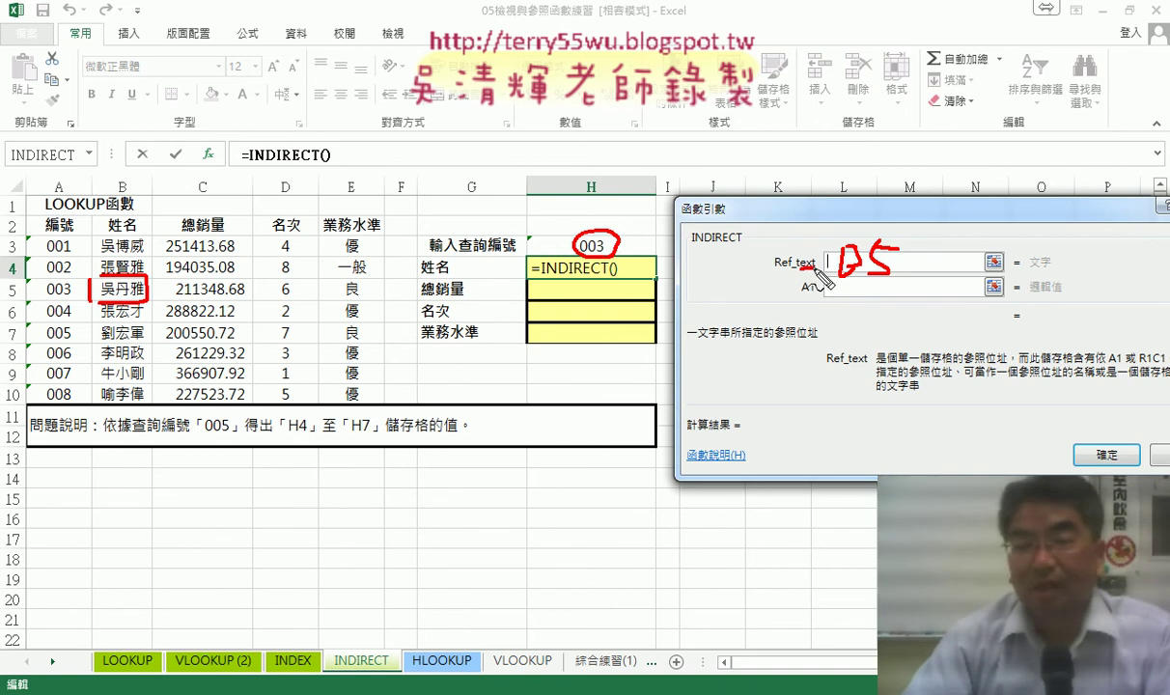
left_click_drag(820, 229, 823, 253)
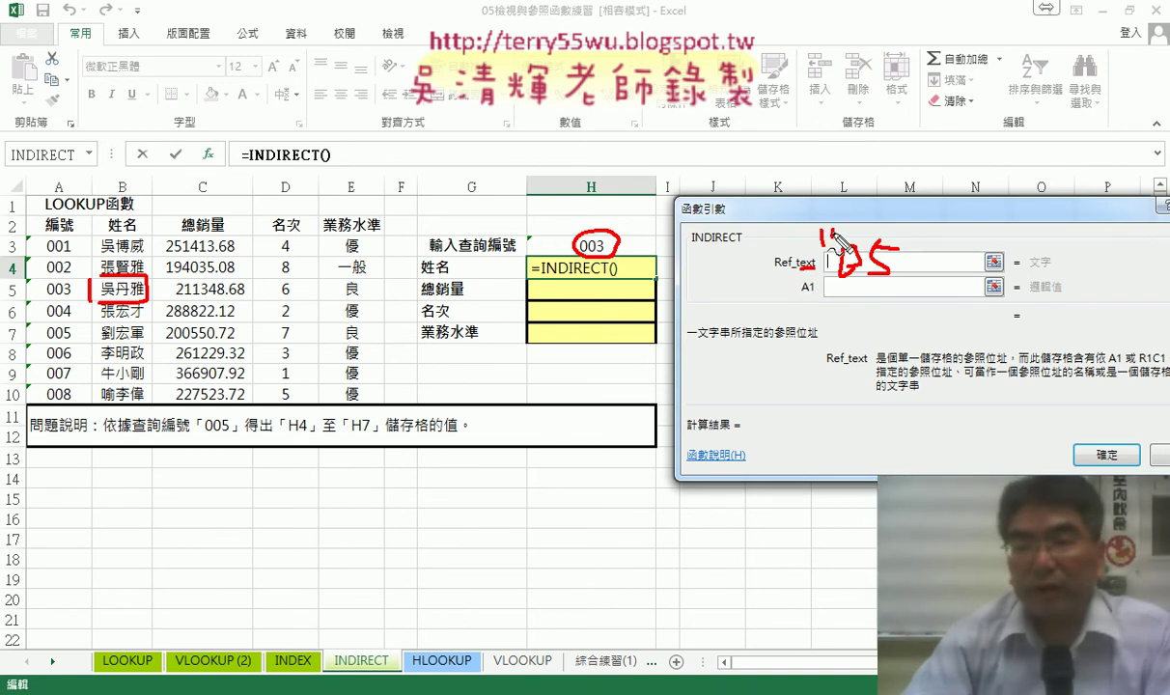
left_click_drag(896, 224, 897, 236)
left_click_drag(904, 222, 905, 234)
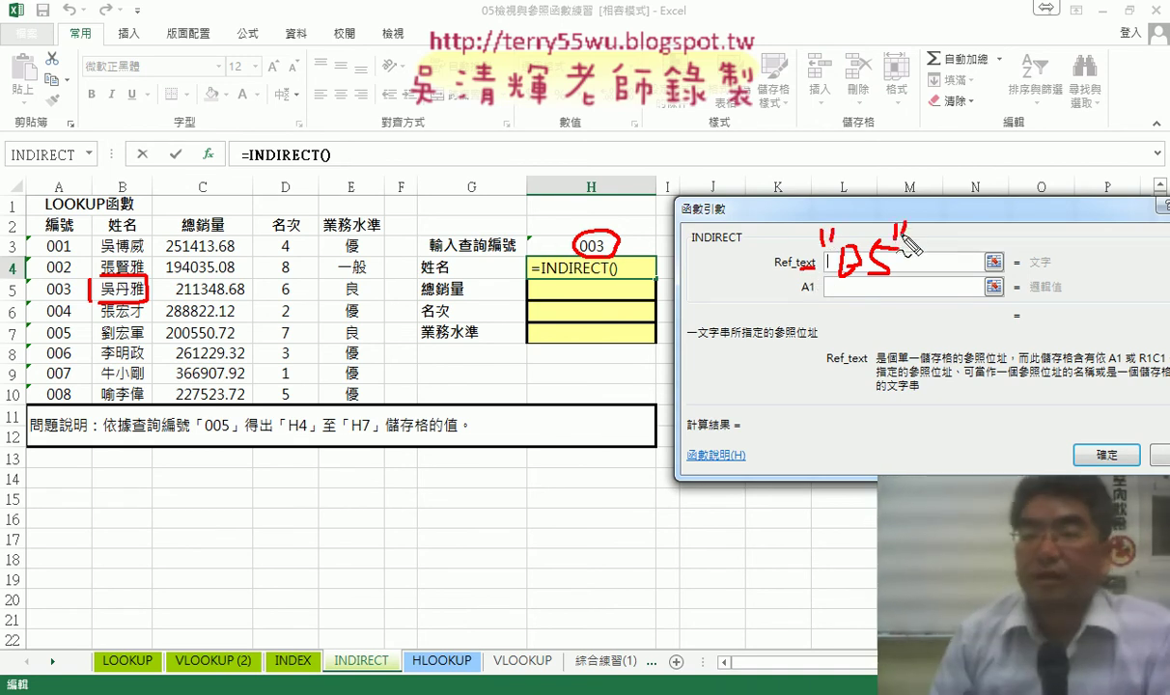
key("Escape")
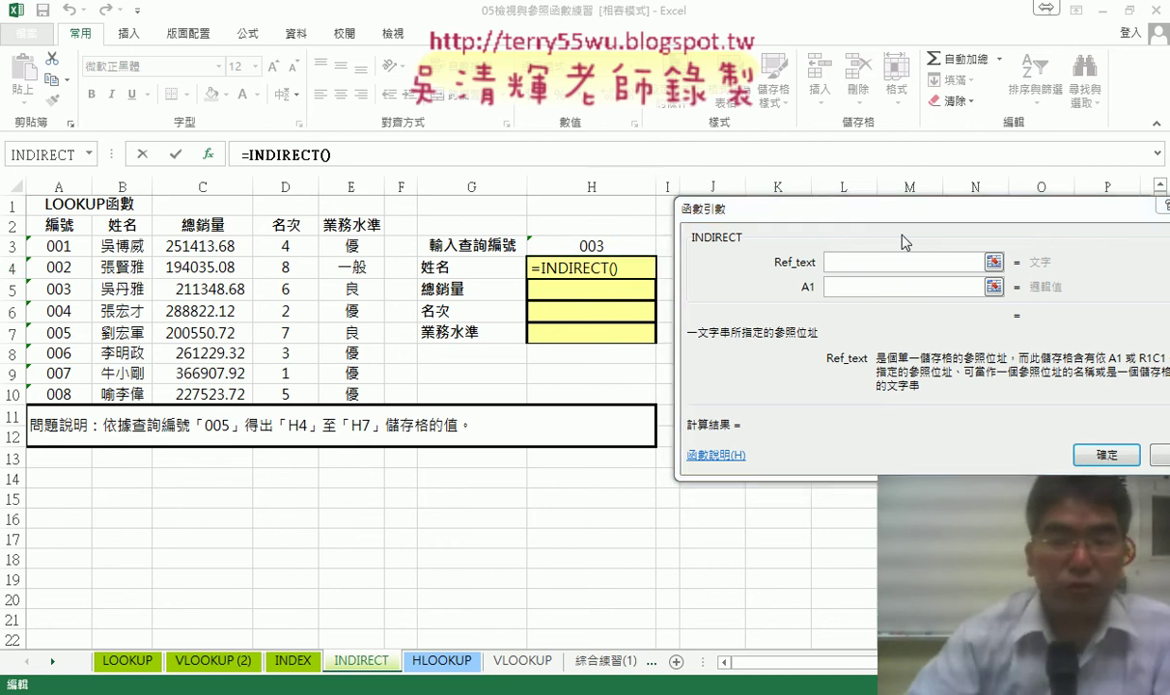
Enter unquoted B5 as INDIRECT's Ref_text in H4, which returns #REF!
left_click(857, 264)
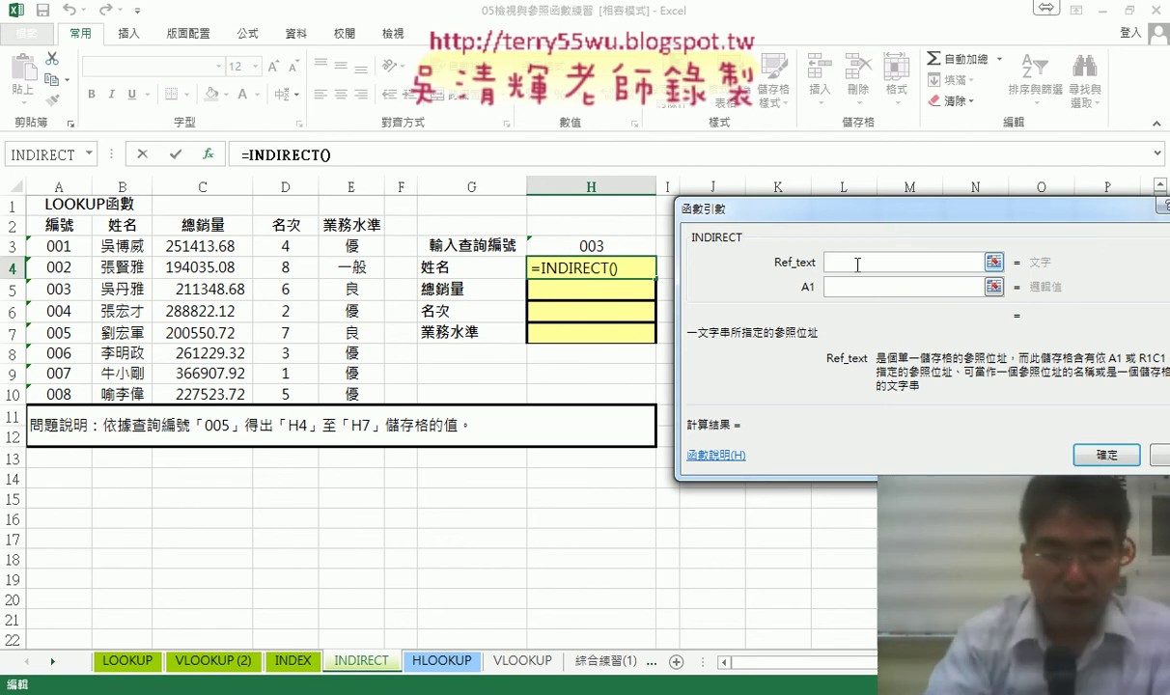
type("B")
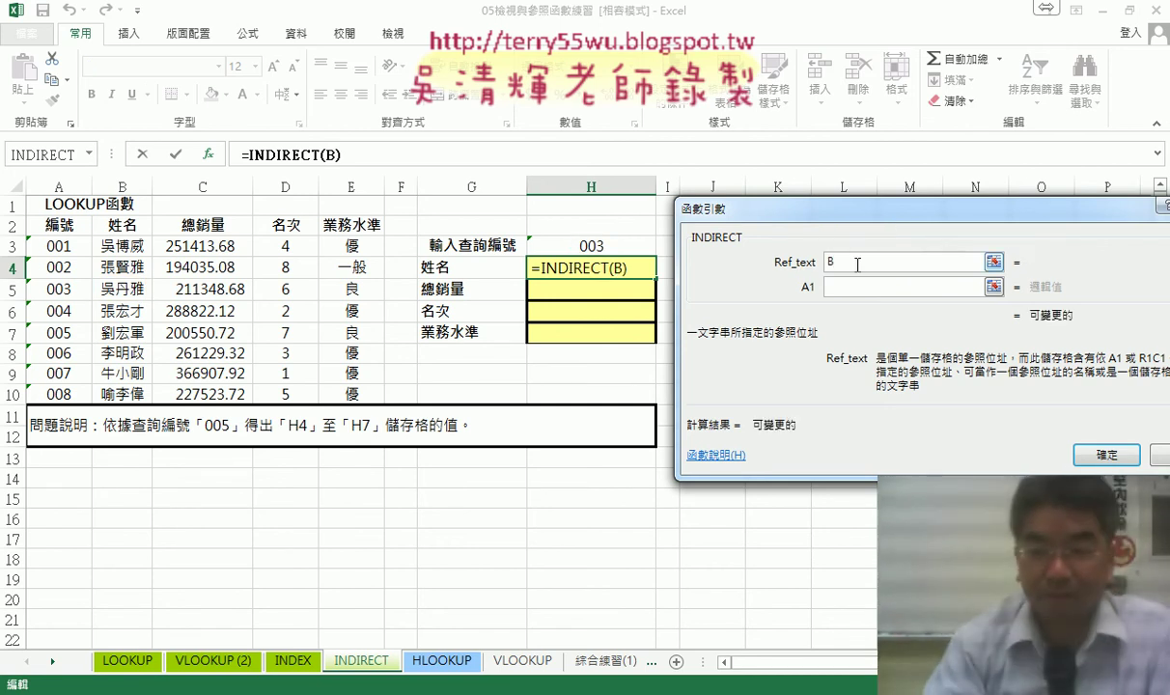
type("5")
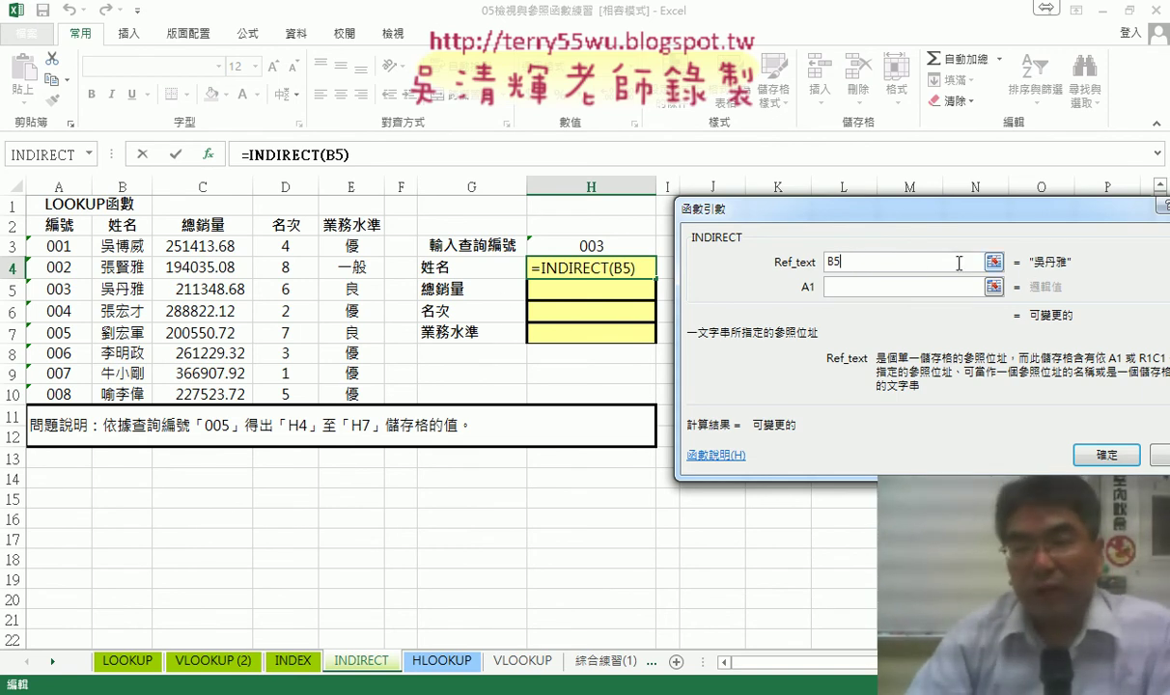
left_click(1106, 455)
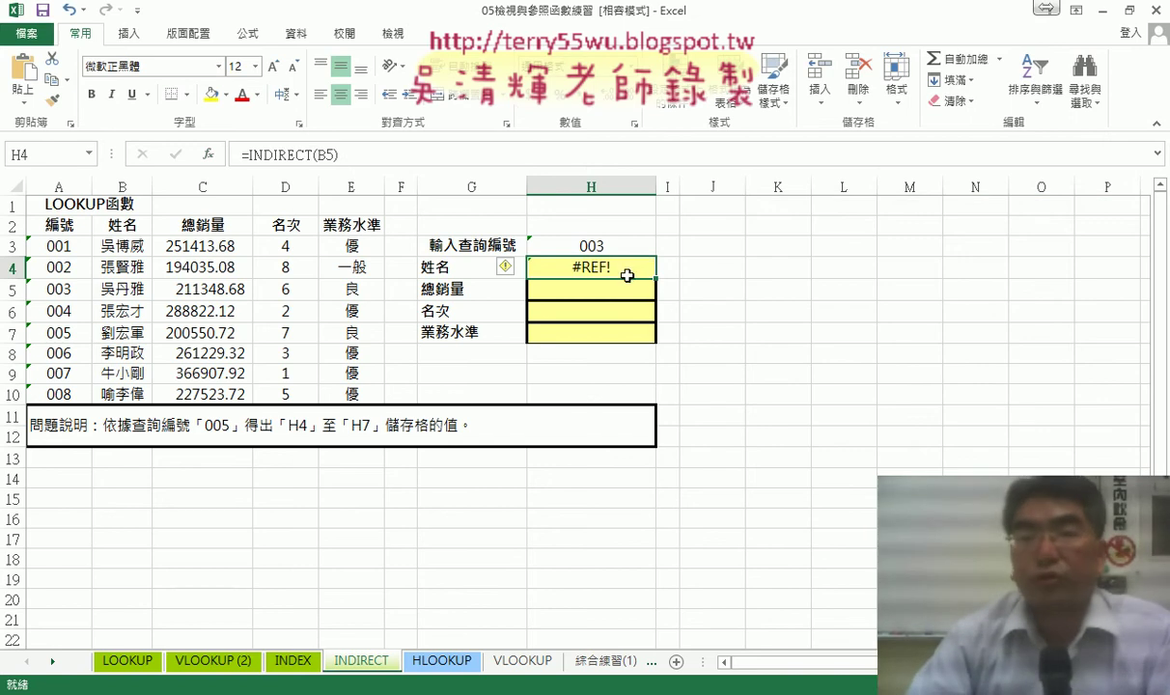
Reopen H4's INDIRECT arguments and wrap B5 in quotes, giving =INDIRECT("B5")
left_click(283, 155)
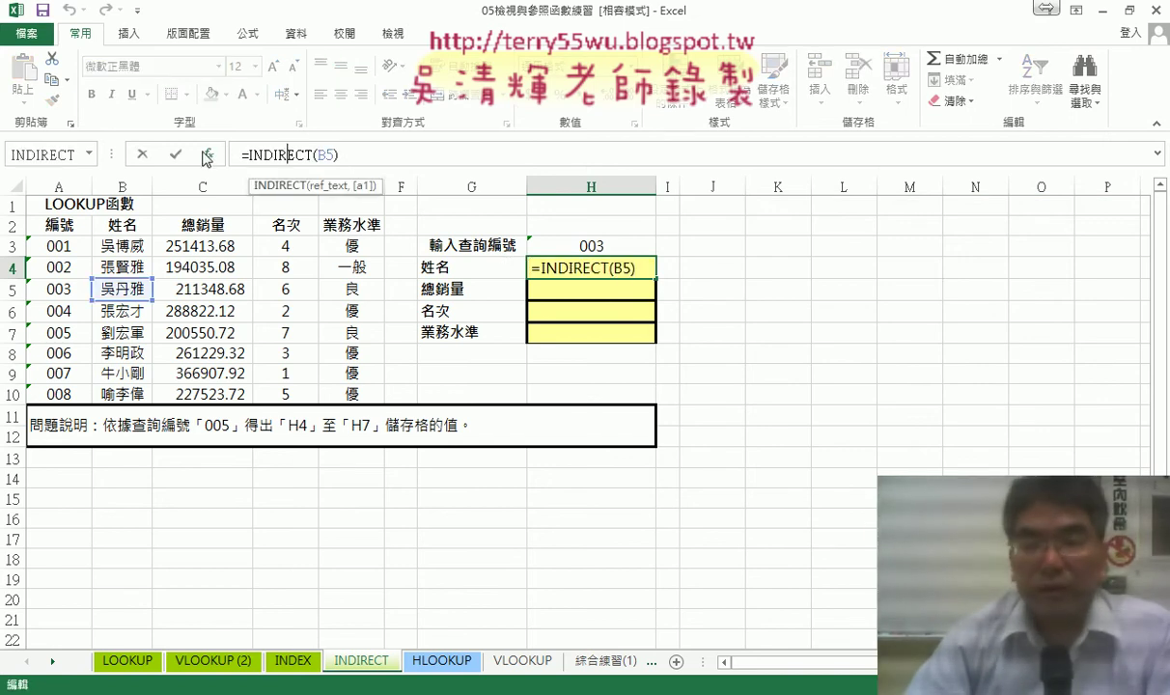
left_click(206, 155)
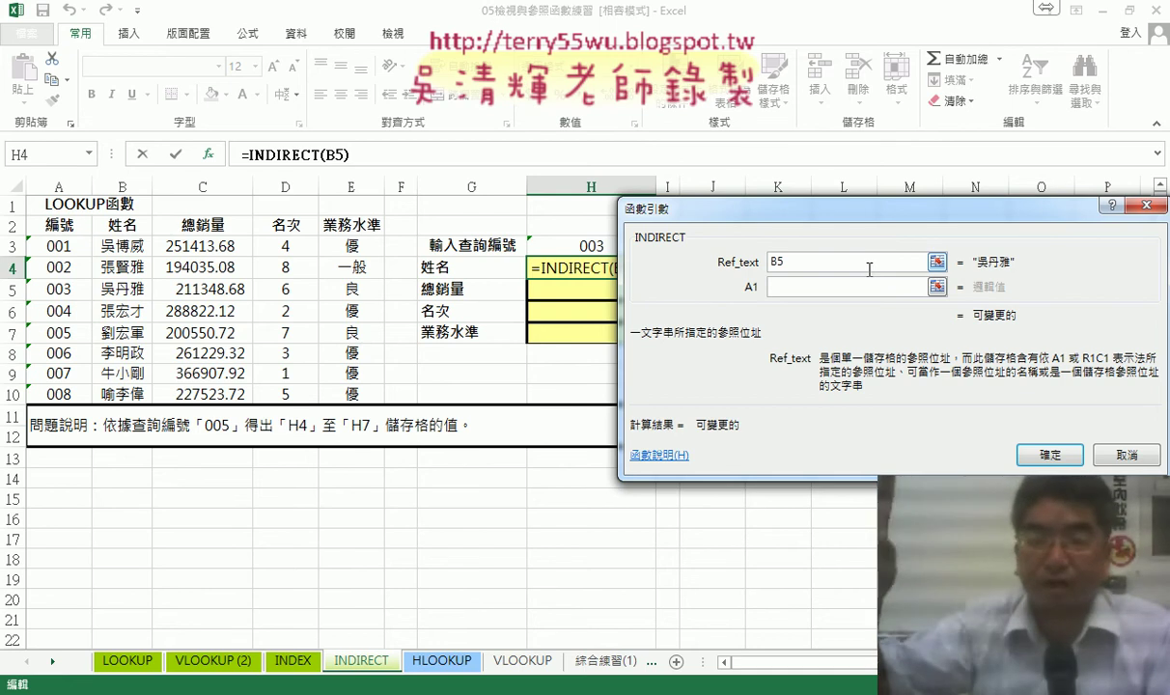
type("\"")
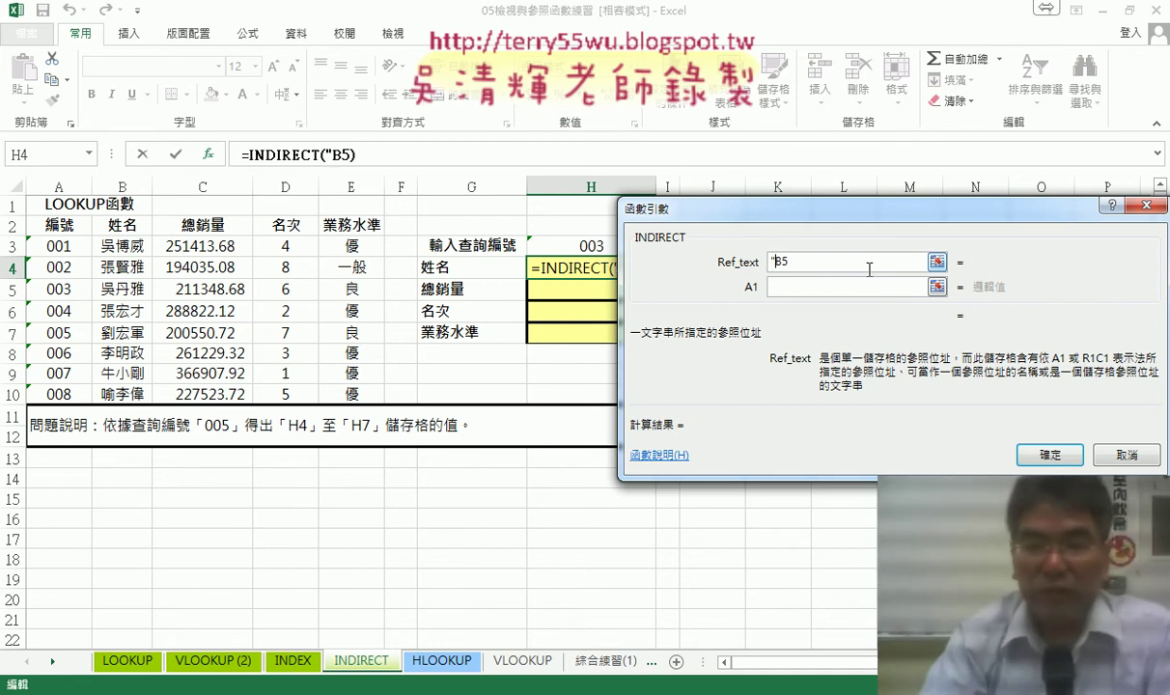
left_click(869, 262)
type("\"")
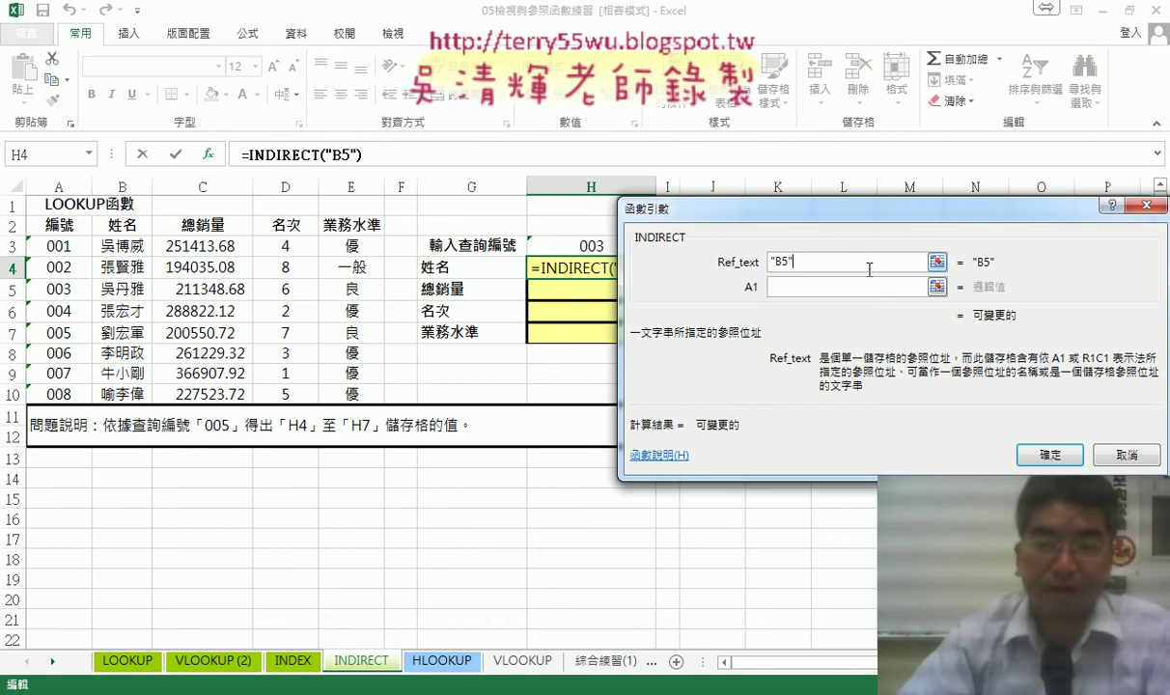
left_click(1049, 454)
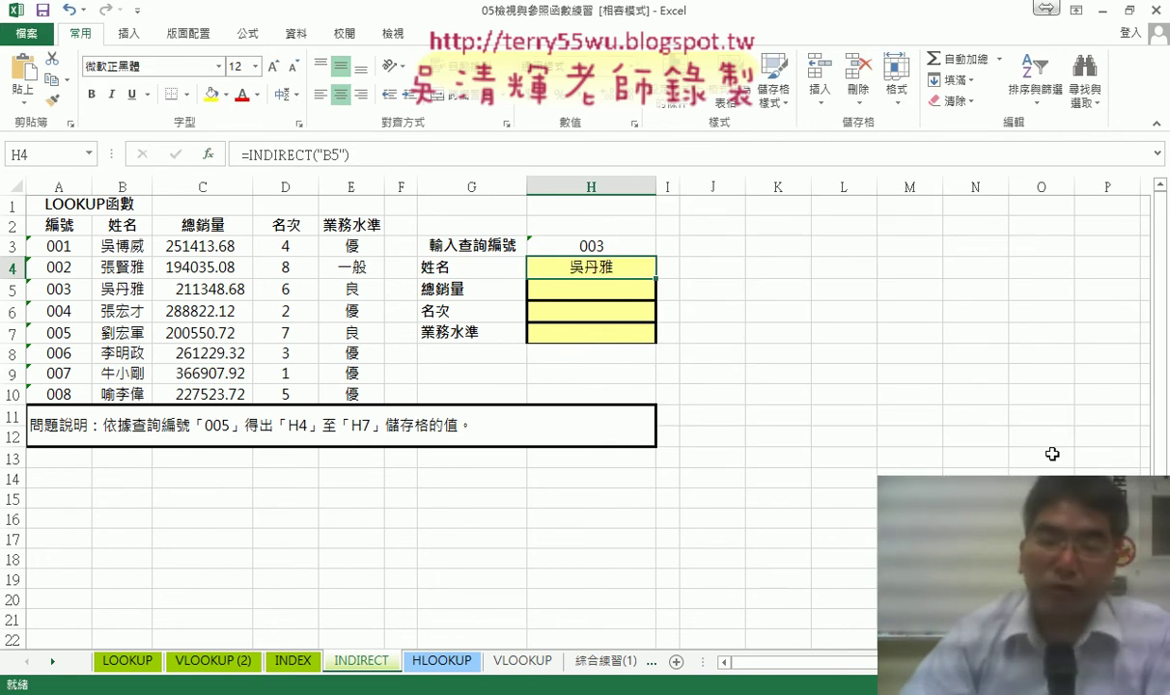
Choose lookup ID 002 from H3's dropdown
left_click(634, 245)
left_click(664, 248)
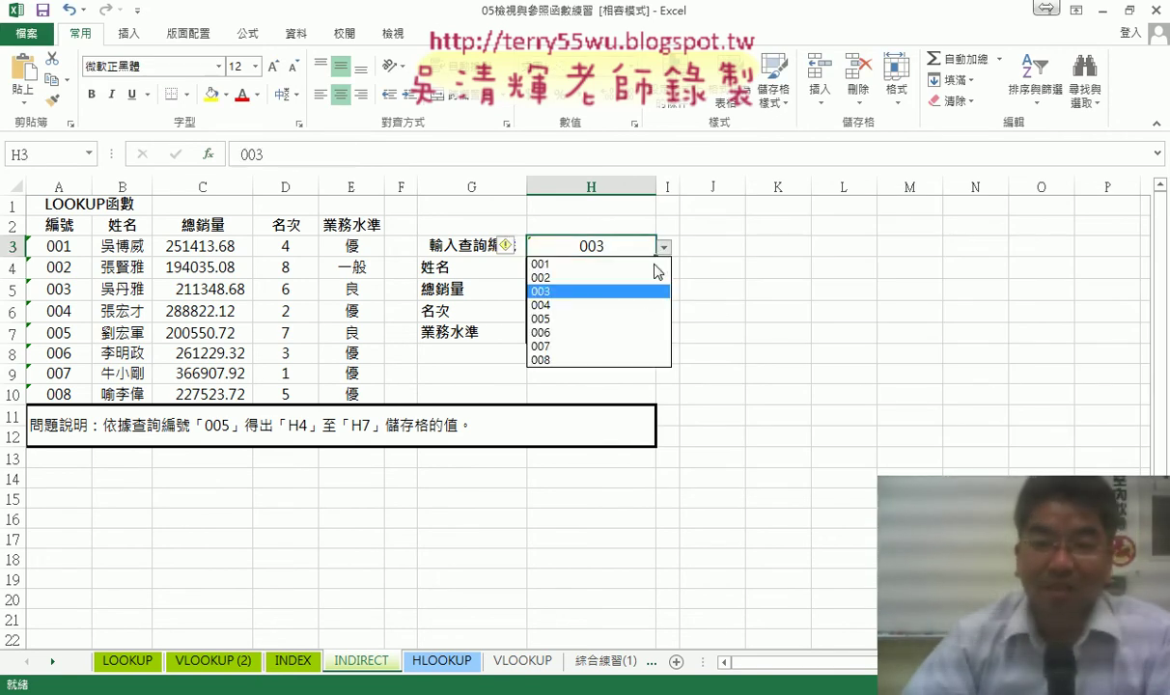
left_click(634, 278)
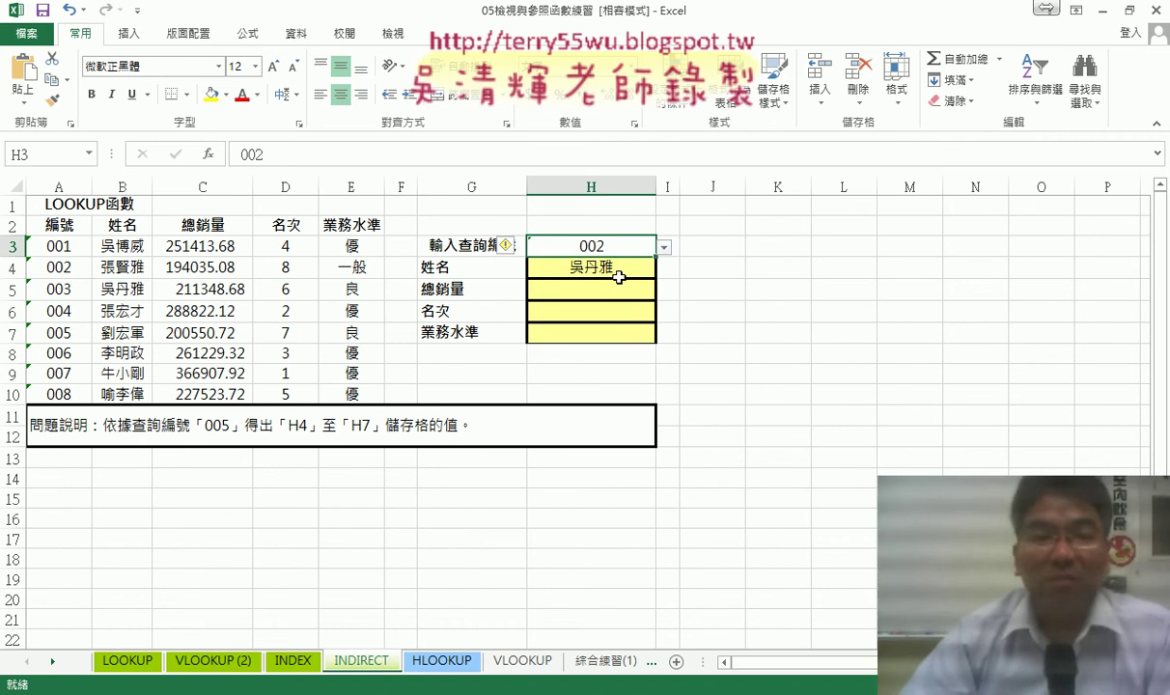
Reopen H4's INDIRECT arguments and pen-mark the 002 ID, the B5 reference and the 編號 header
left_click(567, 257)
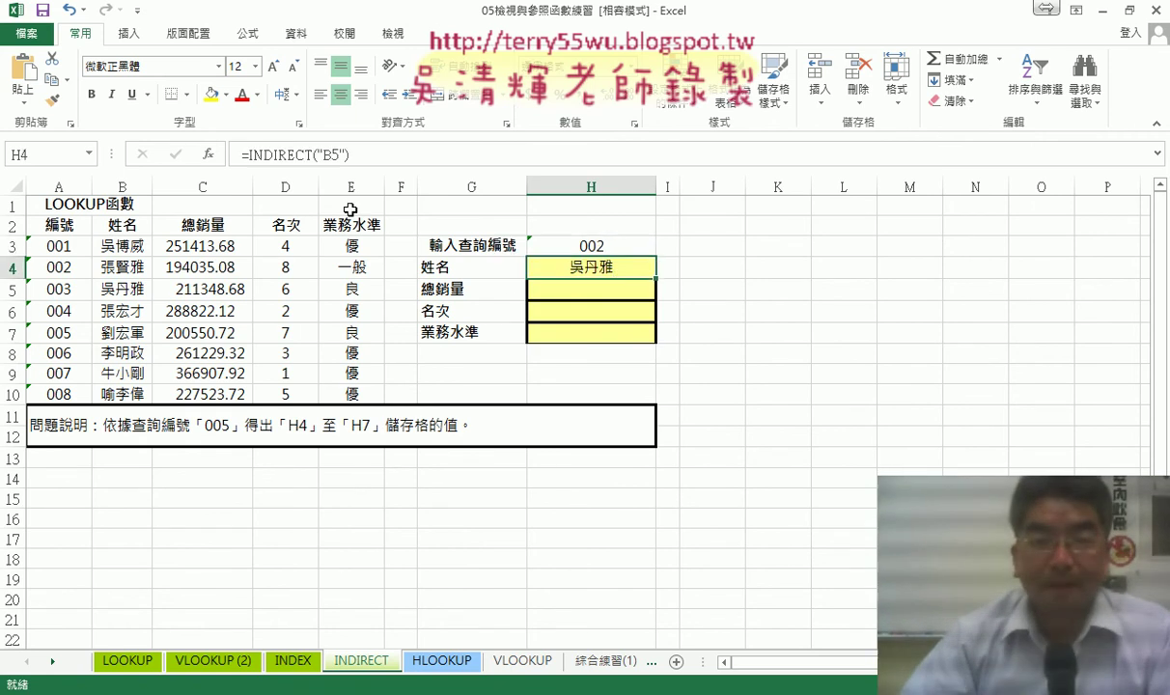
left_click(278, 155)
left_click(208, 154)
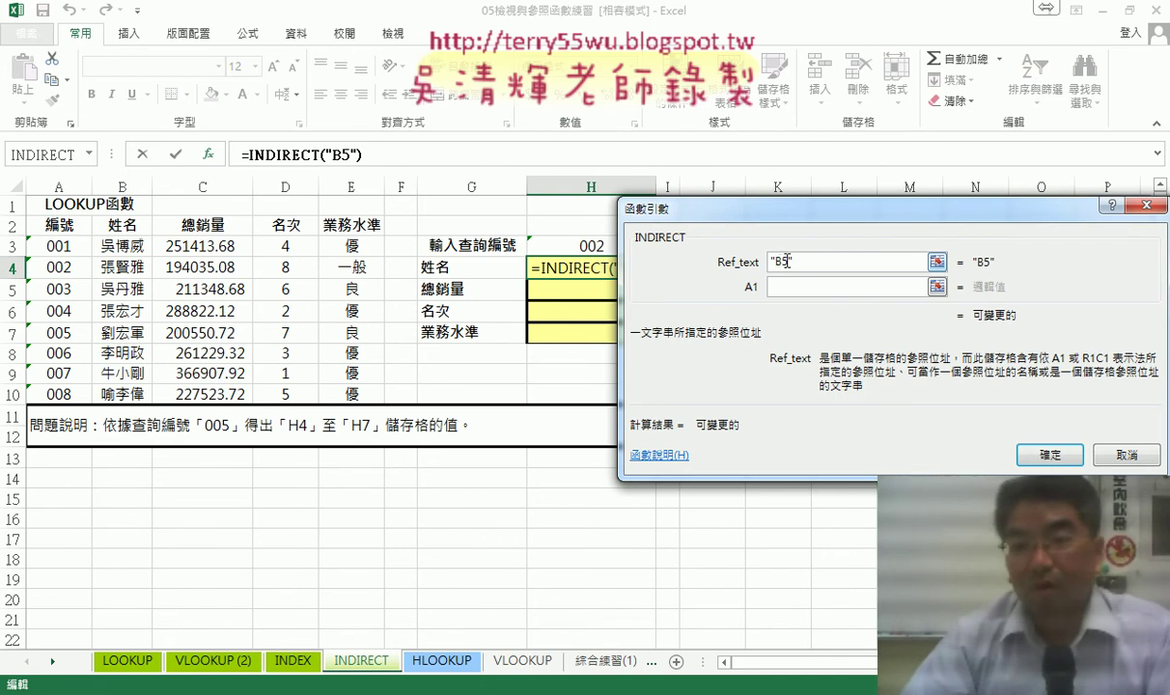
left_click_drag(819, 220, 872, 220)
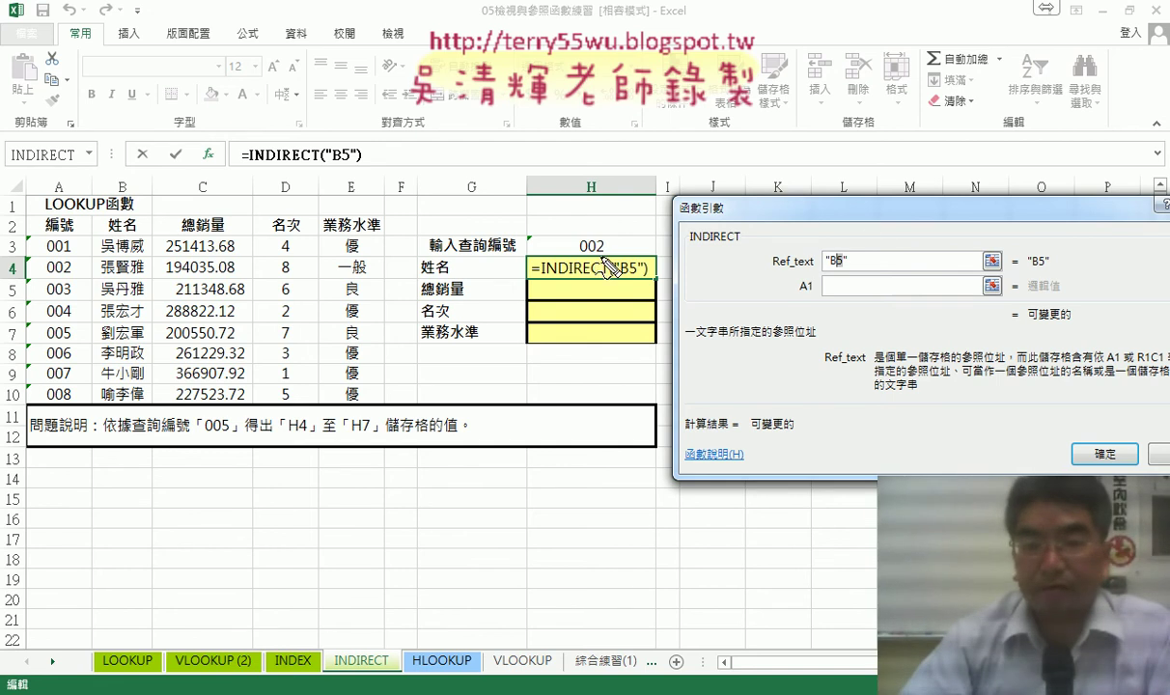
left_click_drag(591, 232, 579, 234)
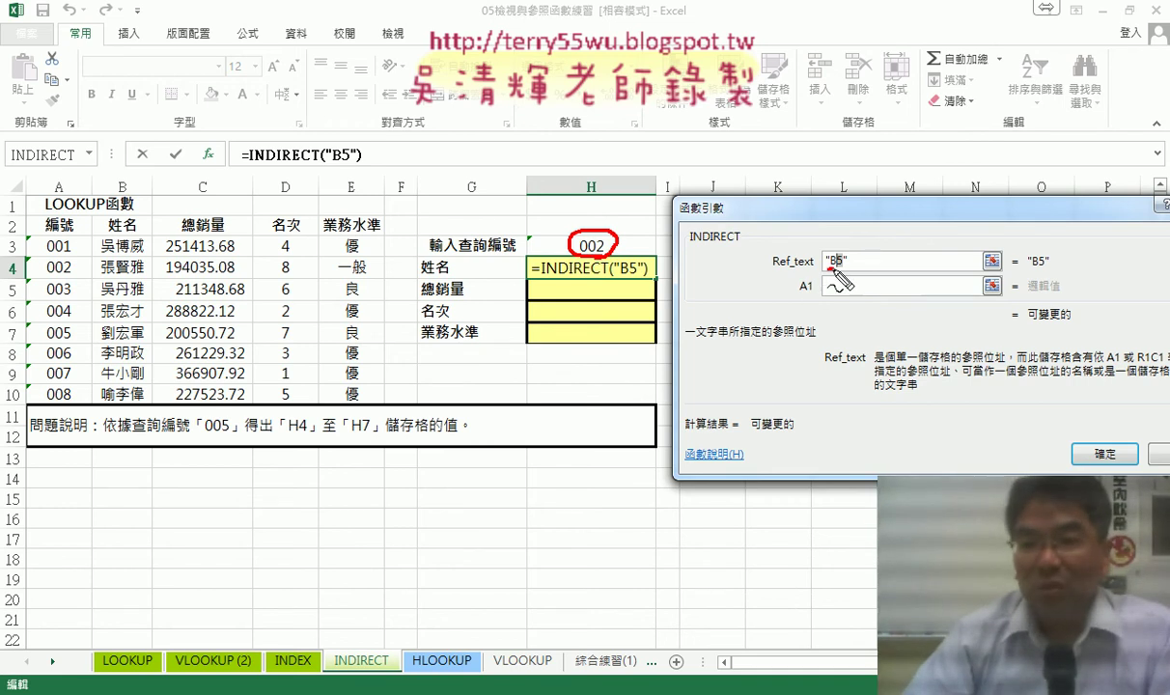
left_click_drag(831, 269, 847, 266)
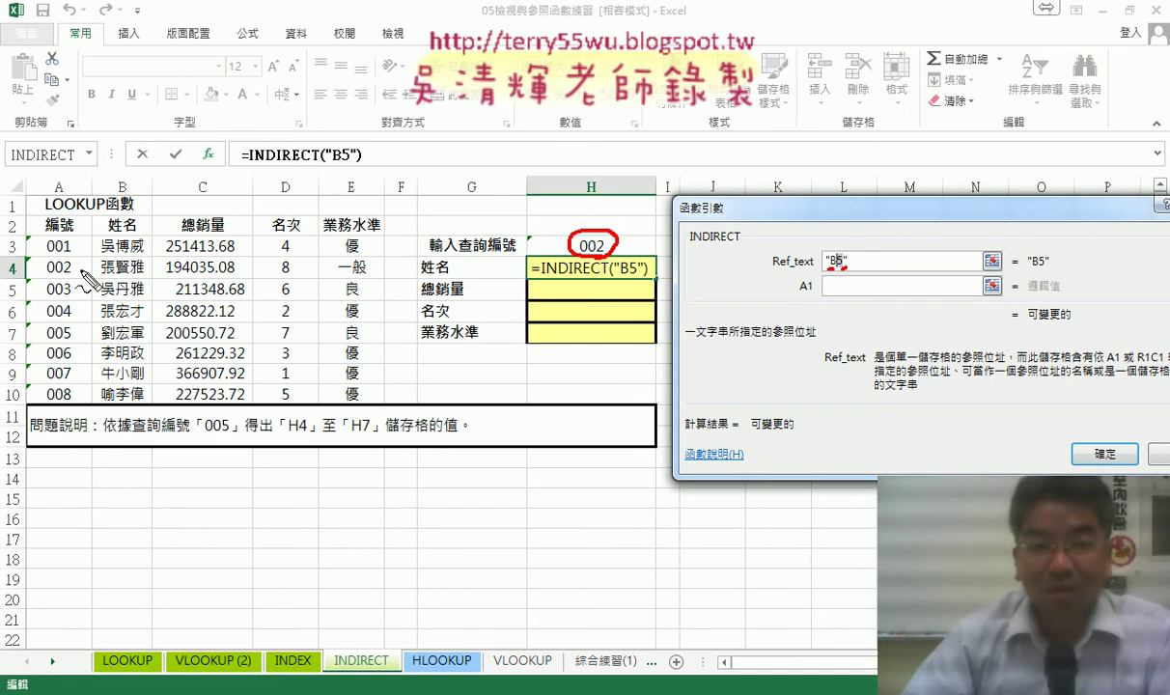
left_click_drag(33, 232, 82, 230)
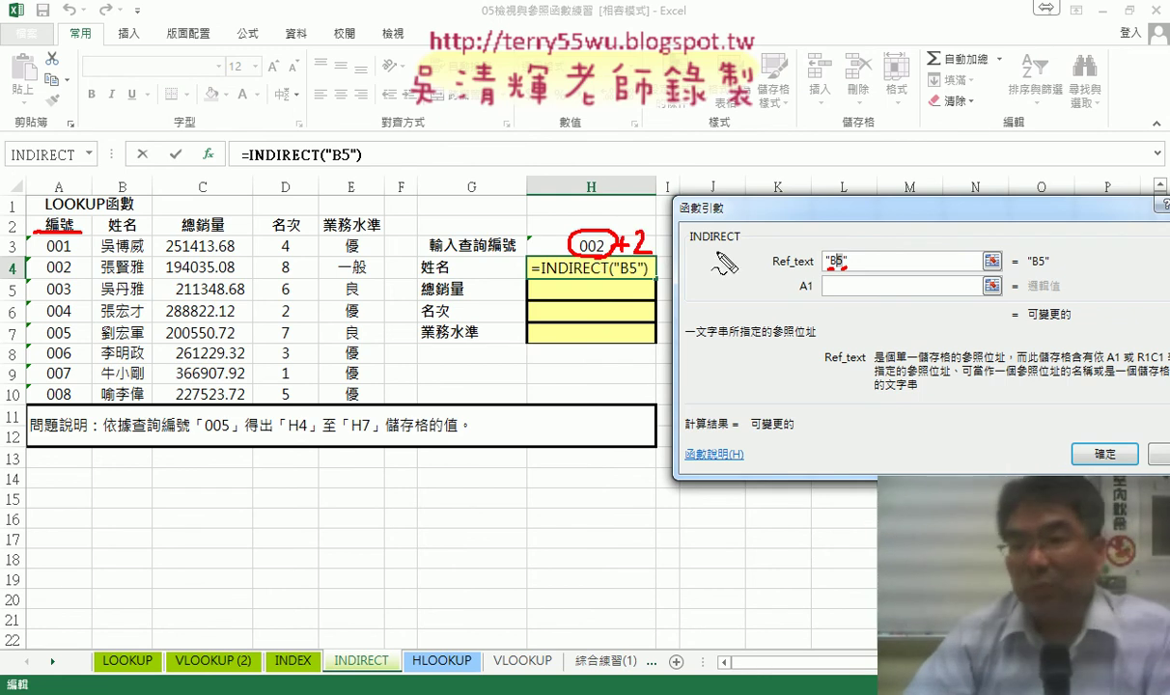
left_click_drag(823, 286, 842, 282)
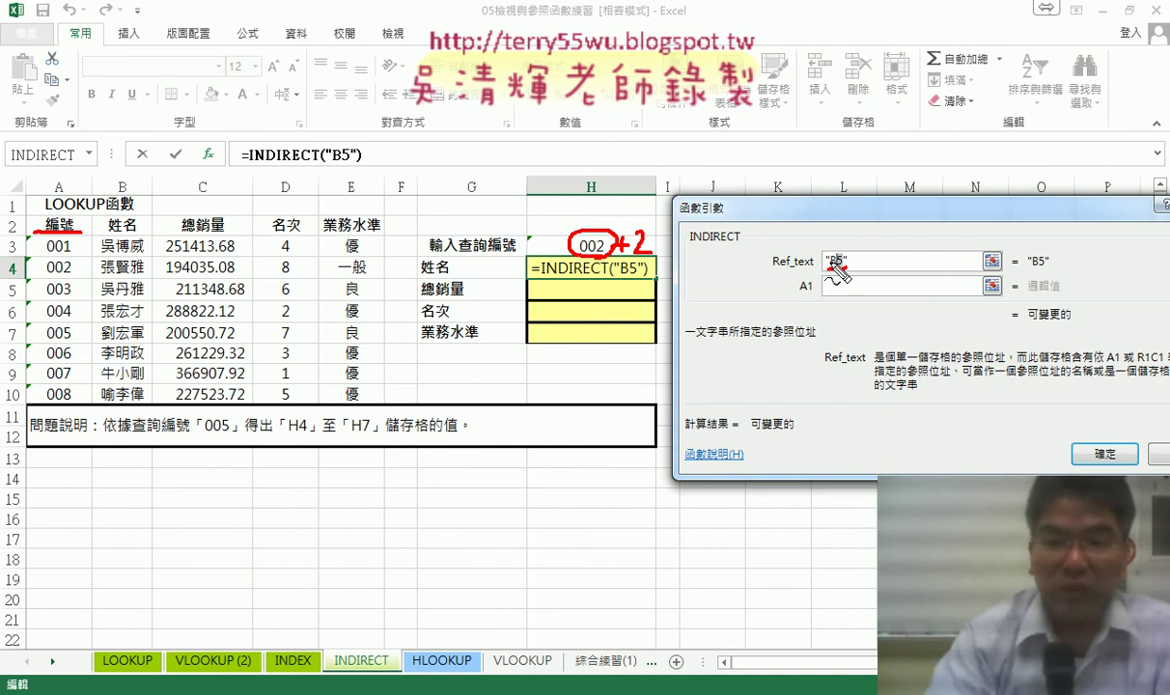
key("Escape")
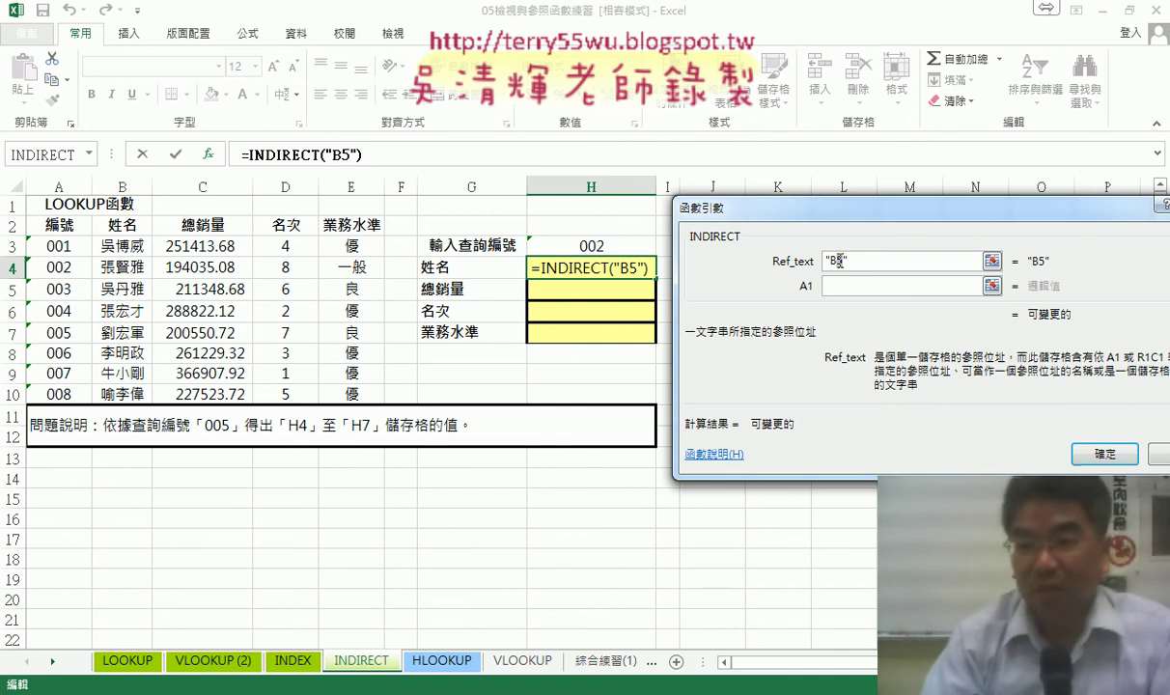
Rewrite the Ref_text as "B"&H3+2 so the row comes from H3
key("BackSpace")
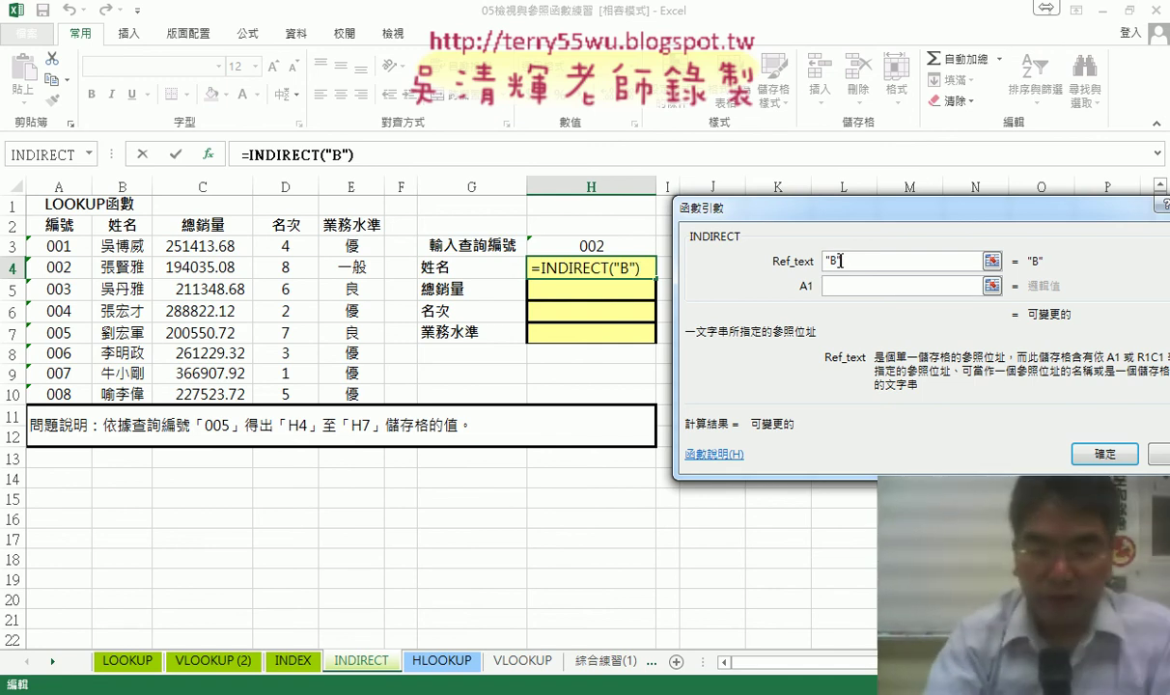
type("&")
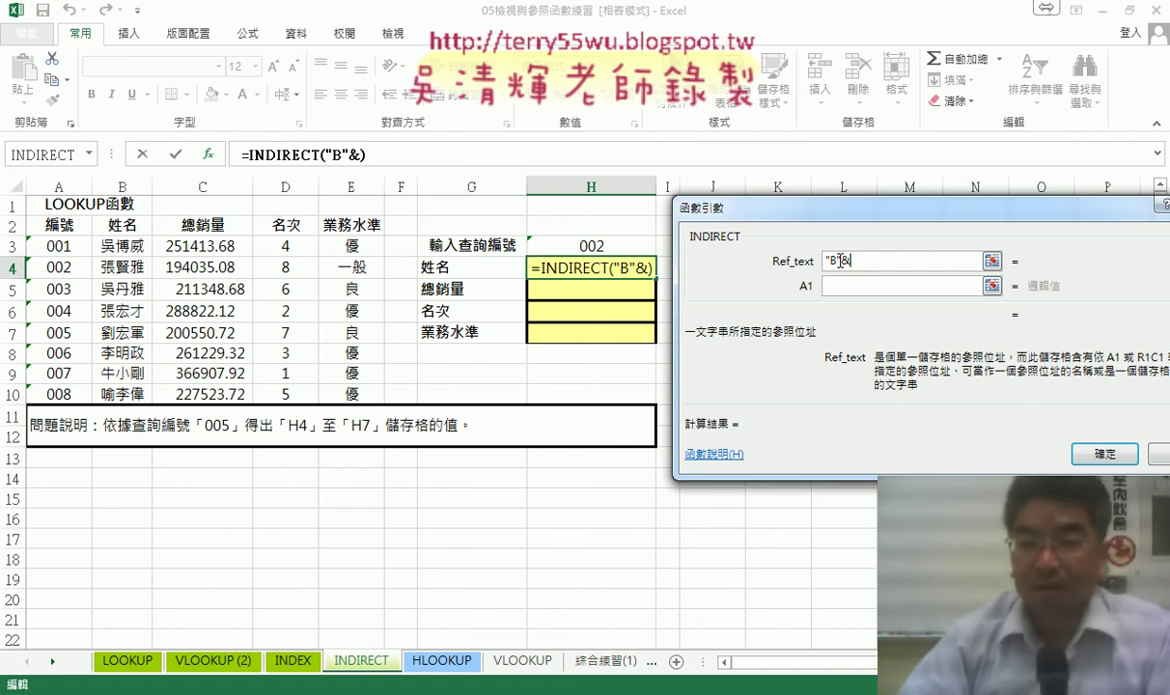
left_click(608, 247)
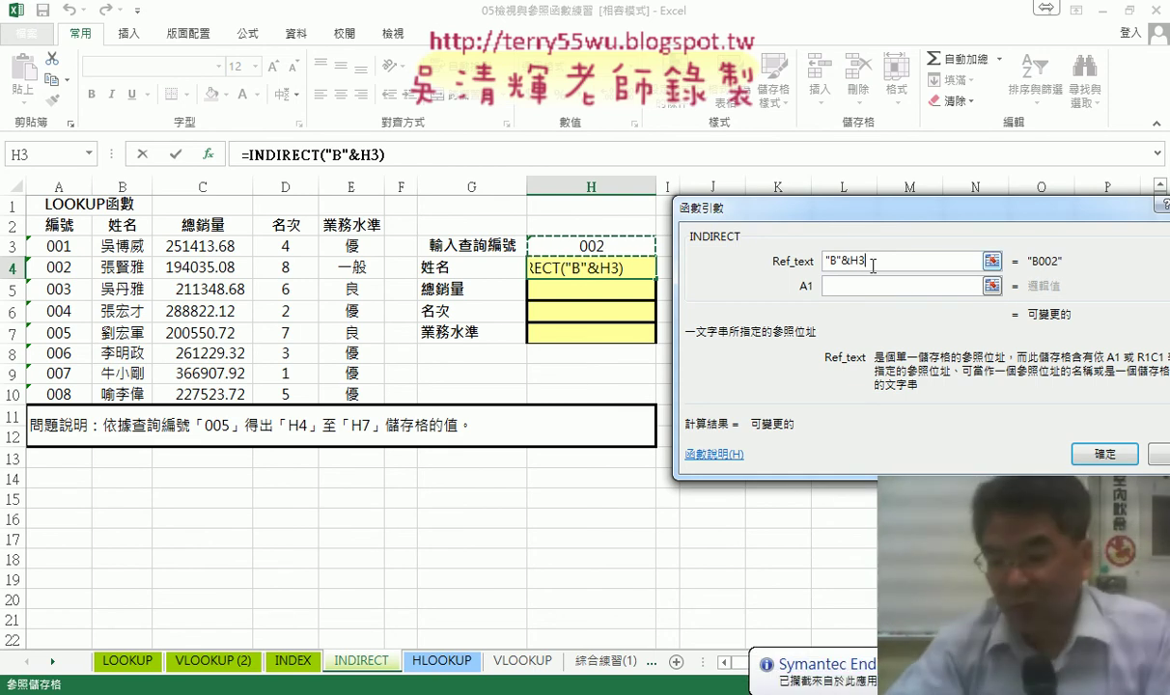
type("+")
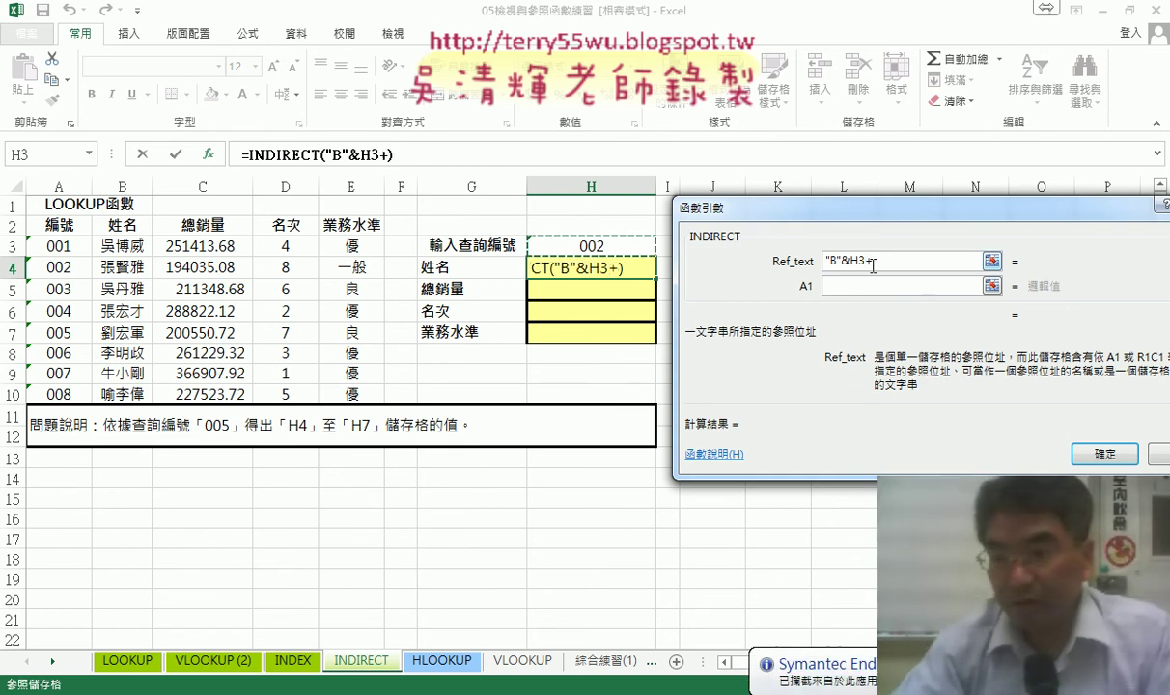
type("2")
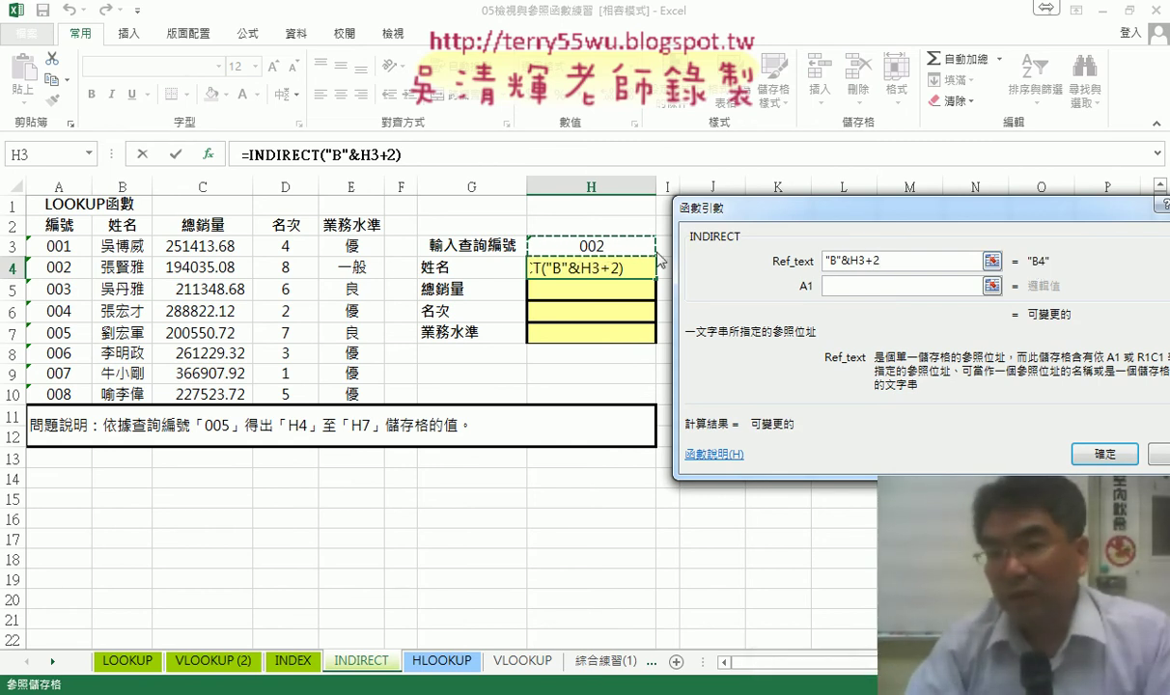
double_click(862, 260)
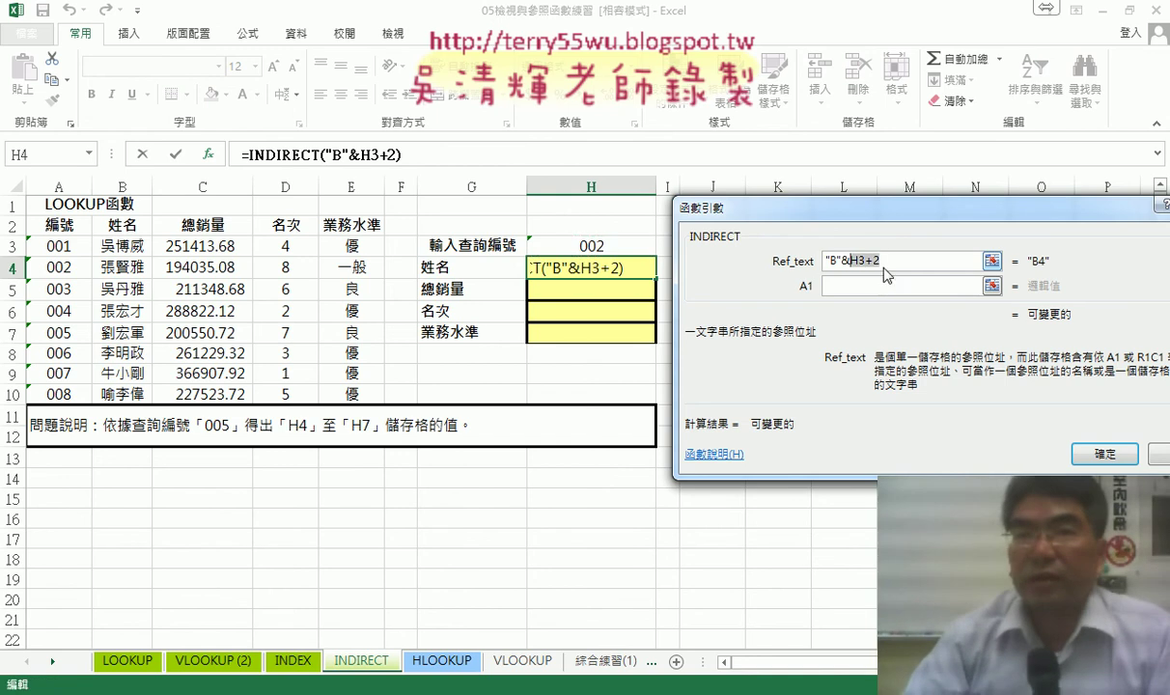
Annotate H3+2 as row 4 (B4), then commit =INDIRECT("B"&H3+2) to H4
left_click_drag(872, 264, 910, 259)
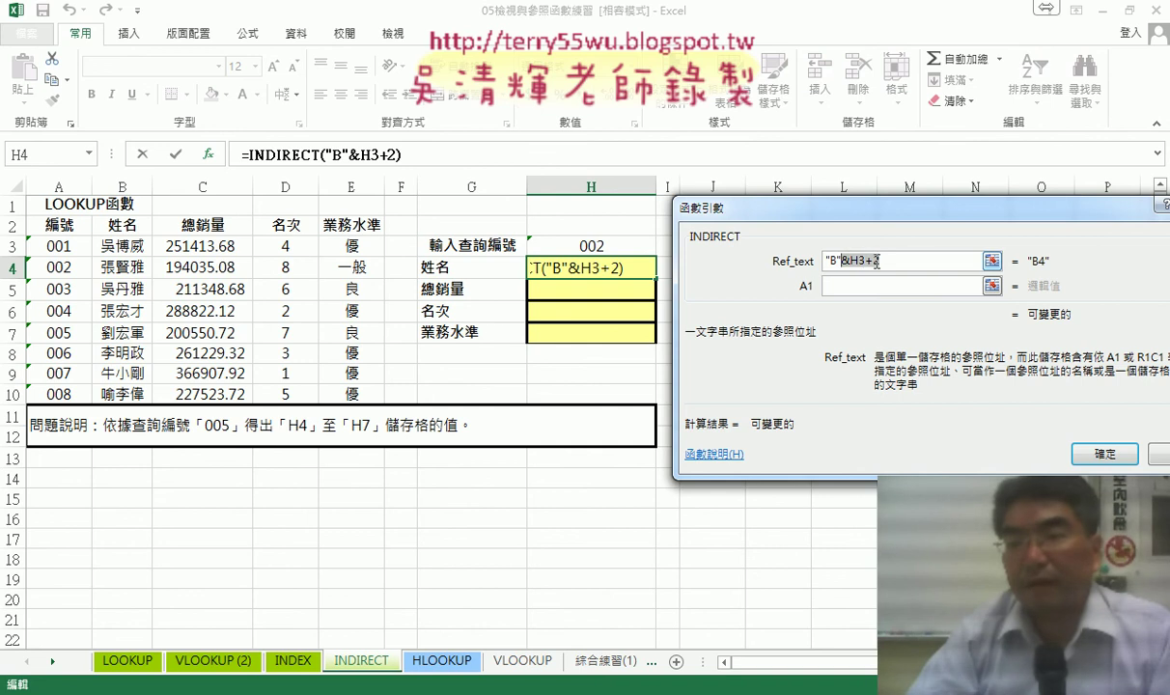
left_click(865, 262)
left_click_drag(851, 261, 893, 259)
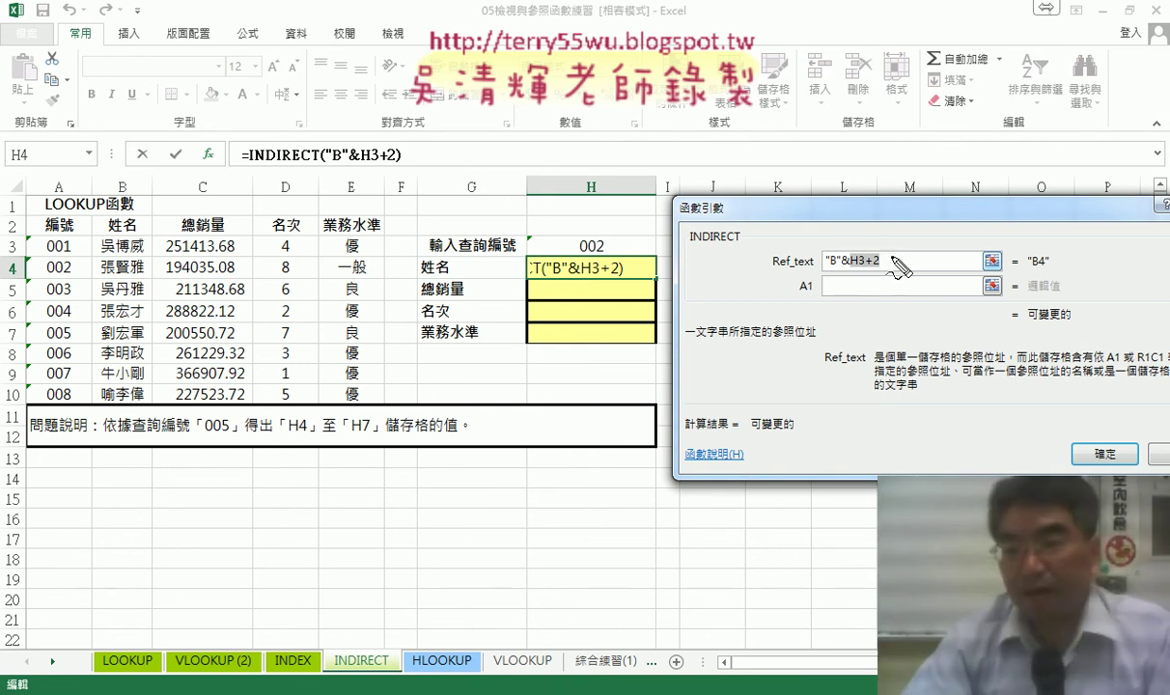
mouse_move(865, 220)
left_mouse_down()
mouse_move(895, 226)
mouse_move(880, 234)
left_mouse_up()
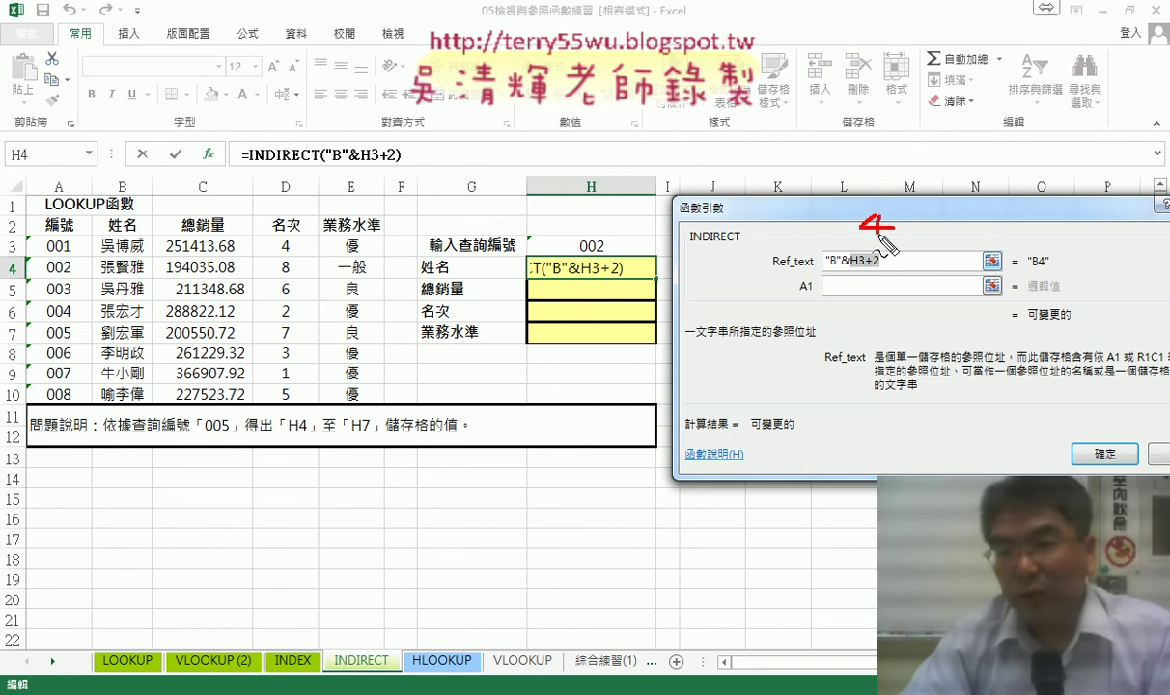
left_click_drag(837, 270, 850, 270)
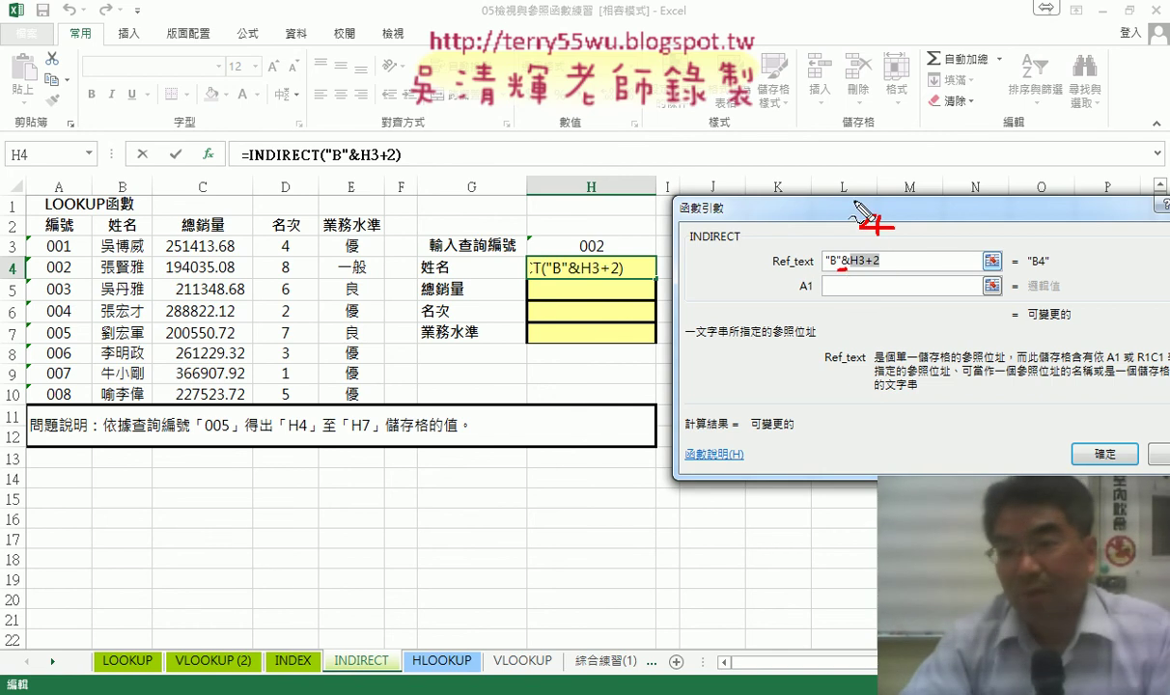
mouse_move(855, 200)
left_mouse_down()
mouse_move(853, 219)
mouse_move(891, 208)
left_mouse_up()
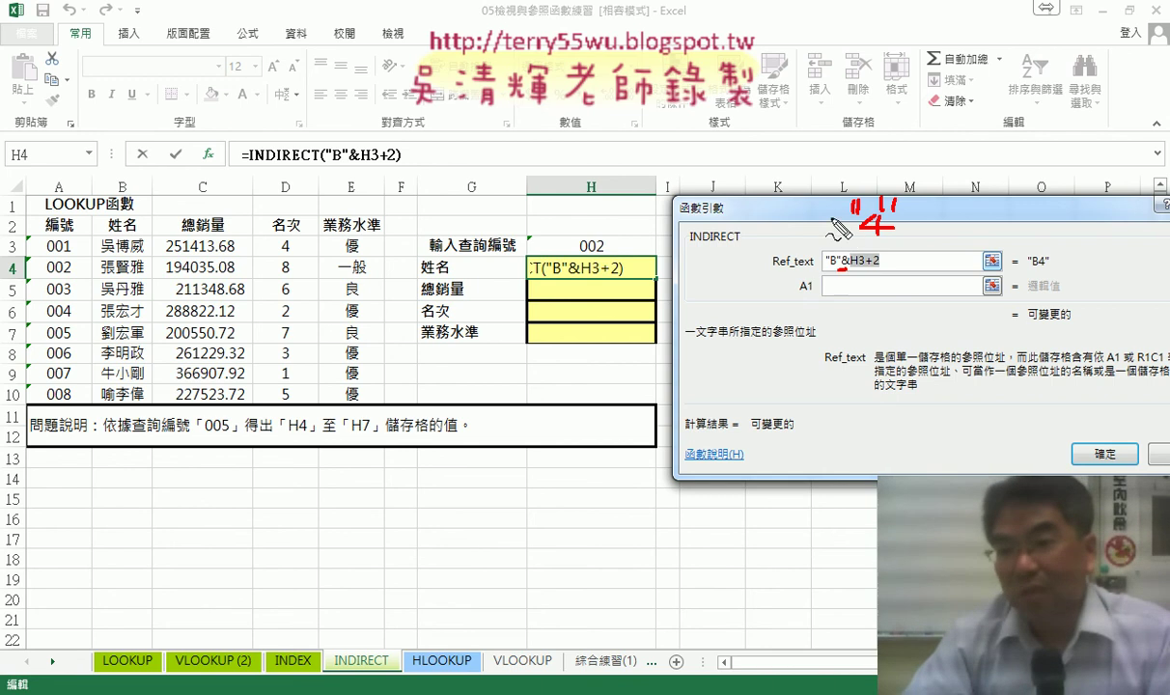
left_click_drag(917, 220, 1049, 253)
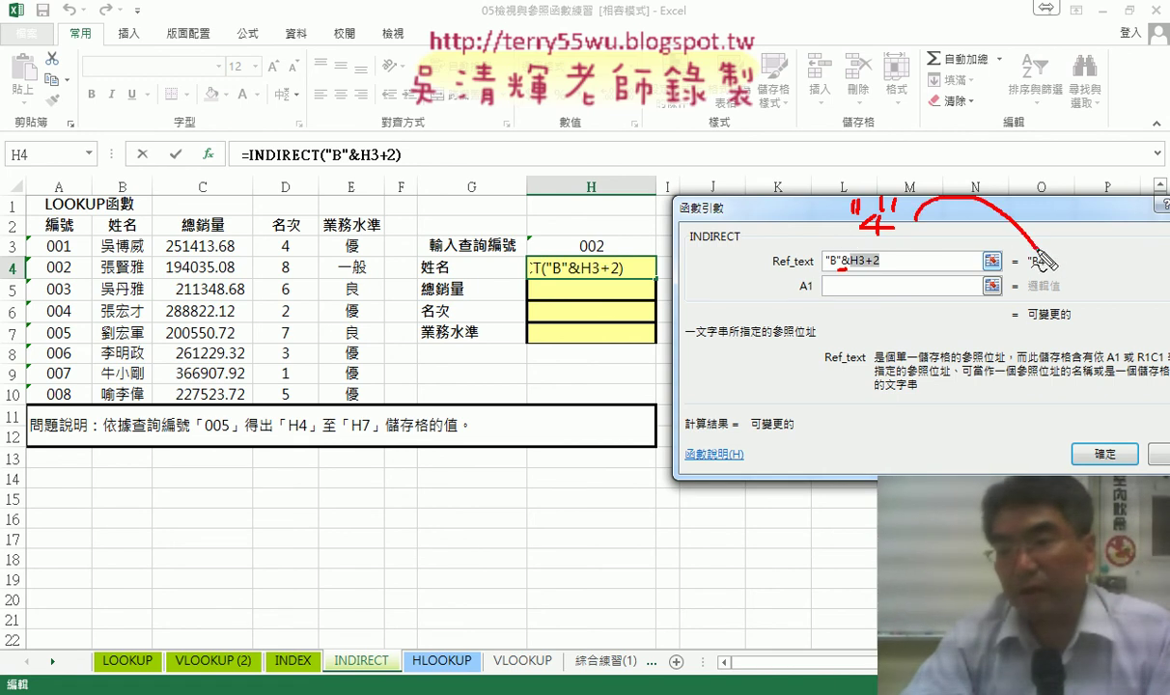
key("Escape")
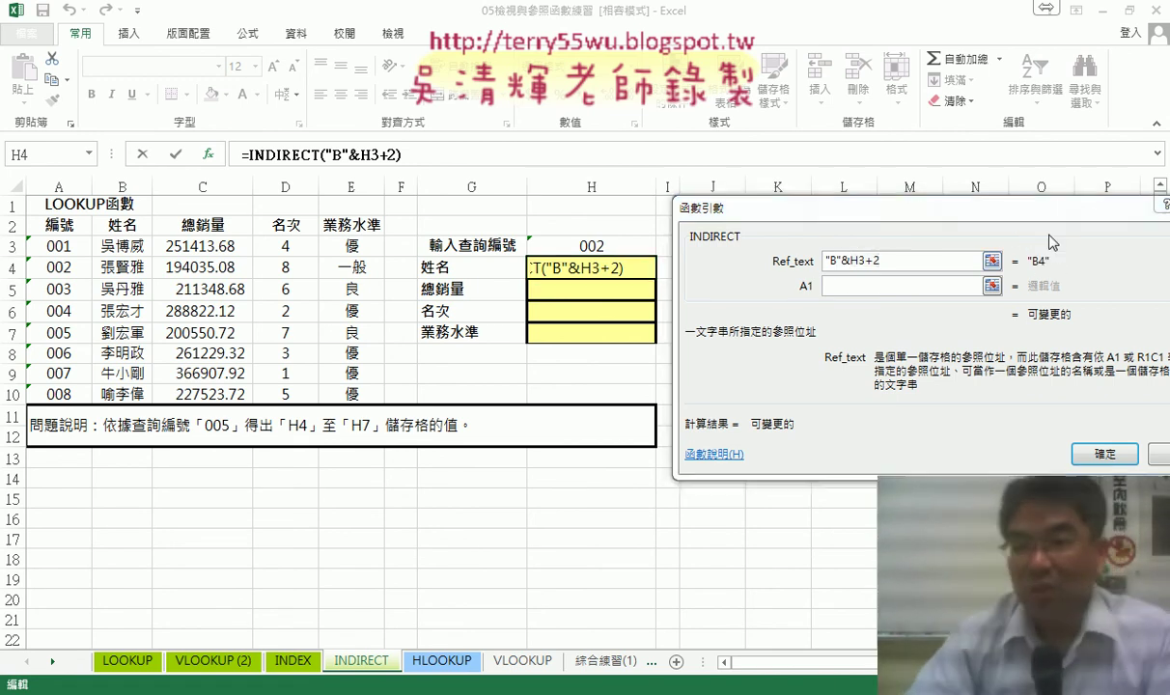
left_click(1105, 453)
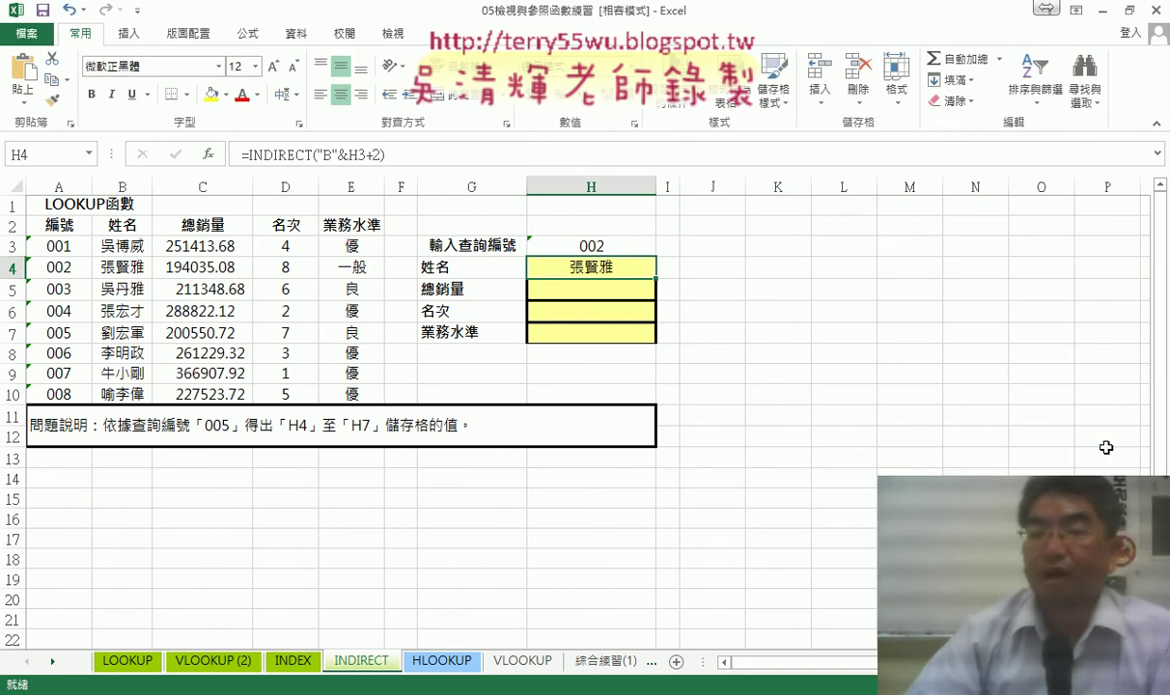
Choose ID 001 from H3's dropdown and check the name returned in H4
left_click(635, 246)
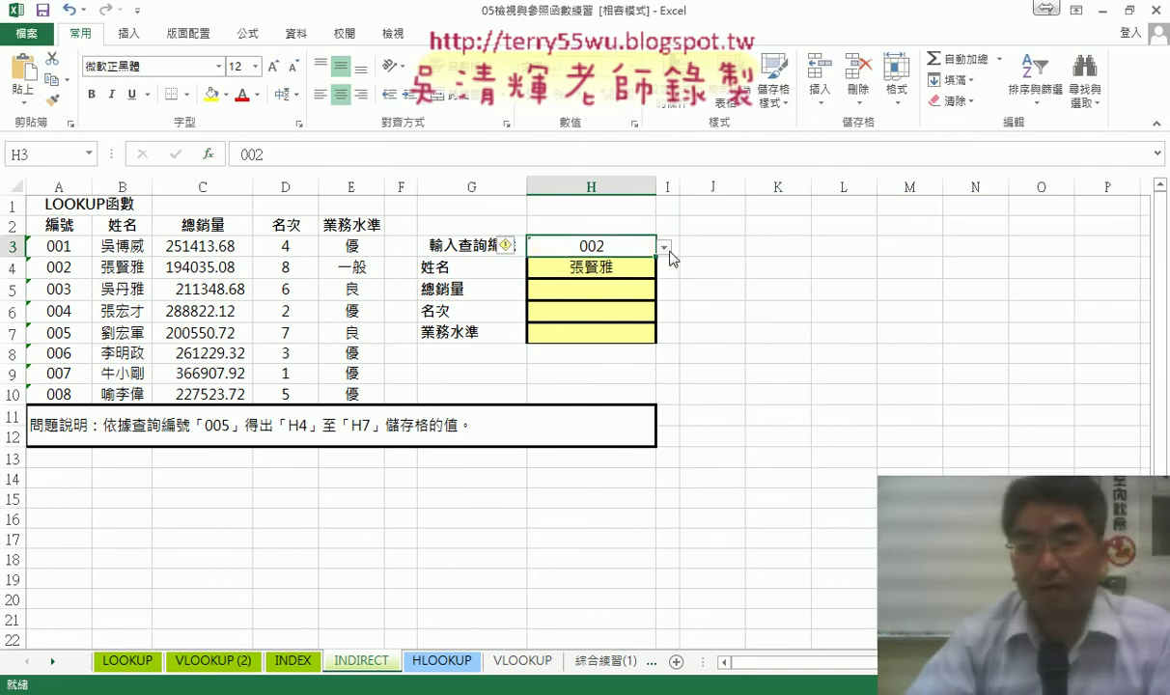
left_click(664, 247)
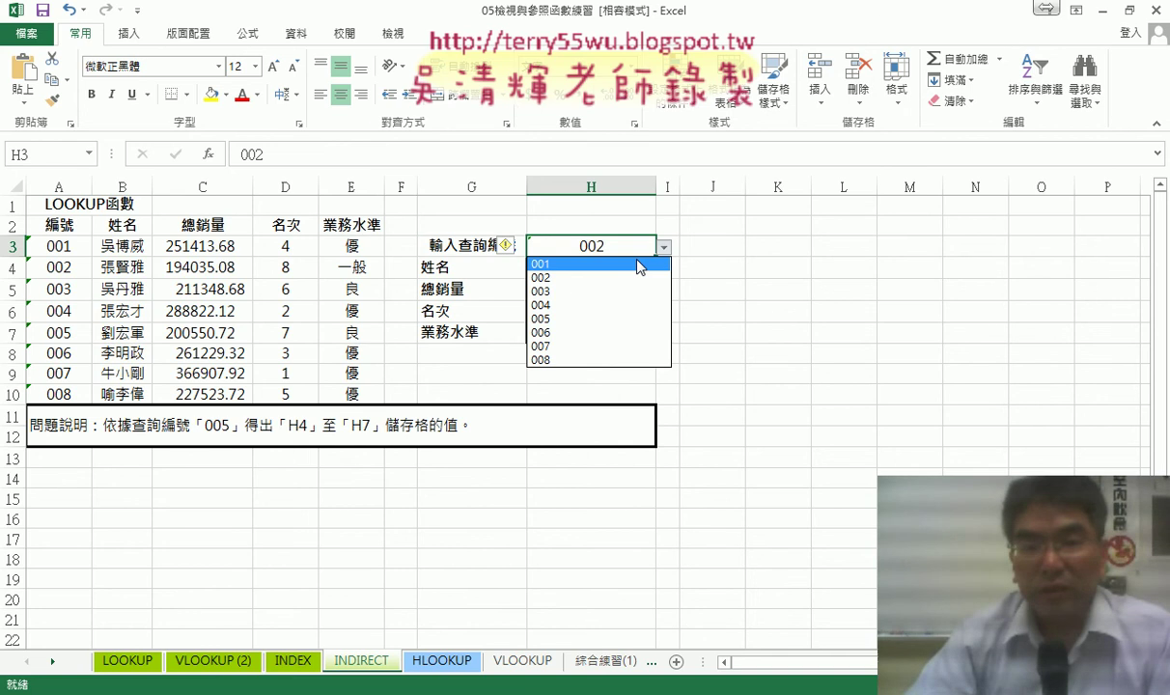
left_click(637, 264)
left_click(592, 269)
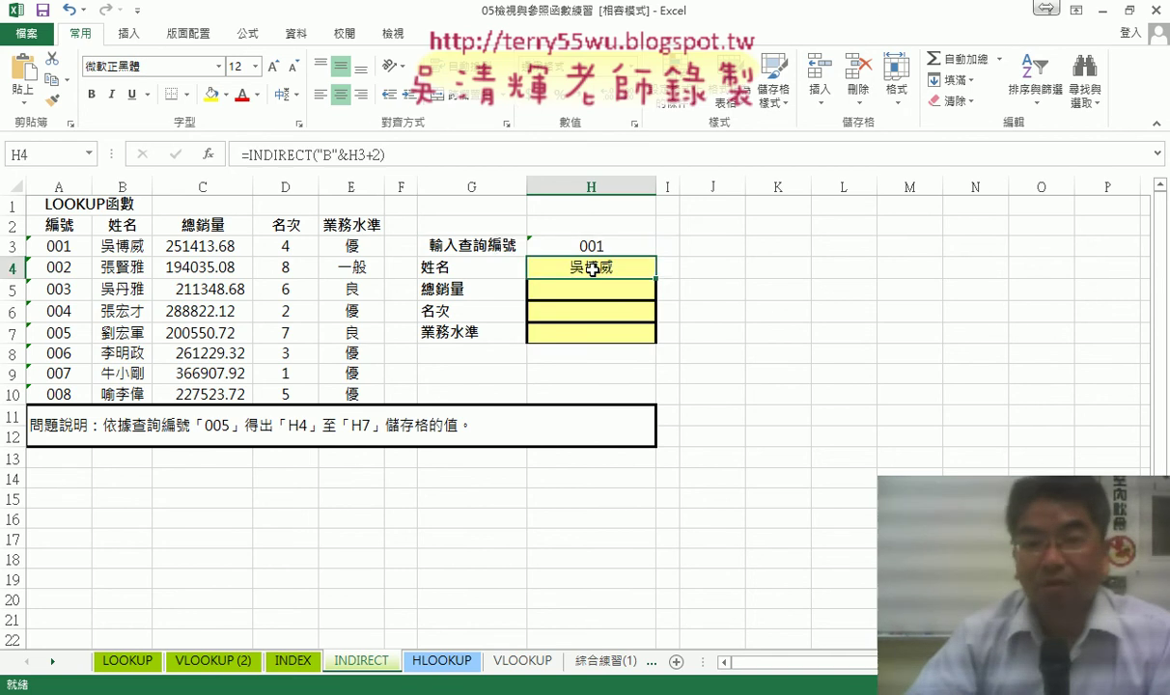
Switch H3's lookup ID to 004 and check H4's returned name
left_click(622, 246)
left_click(664, 247)
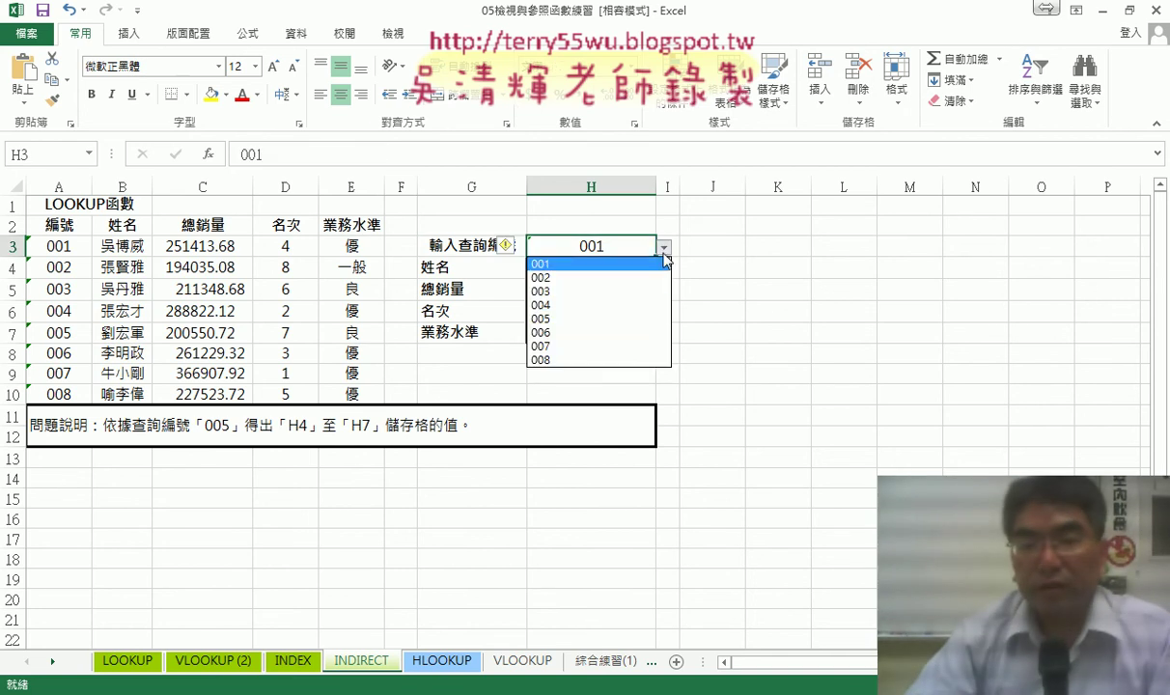
left_click(659, 305)
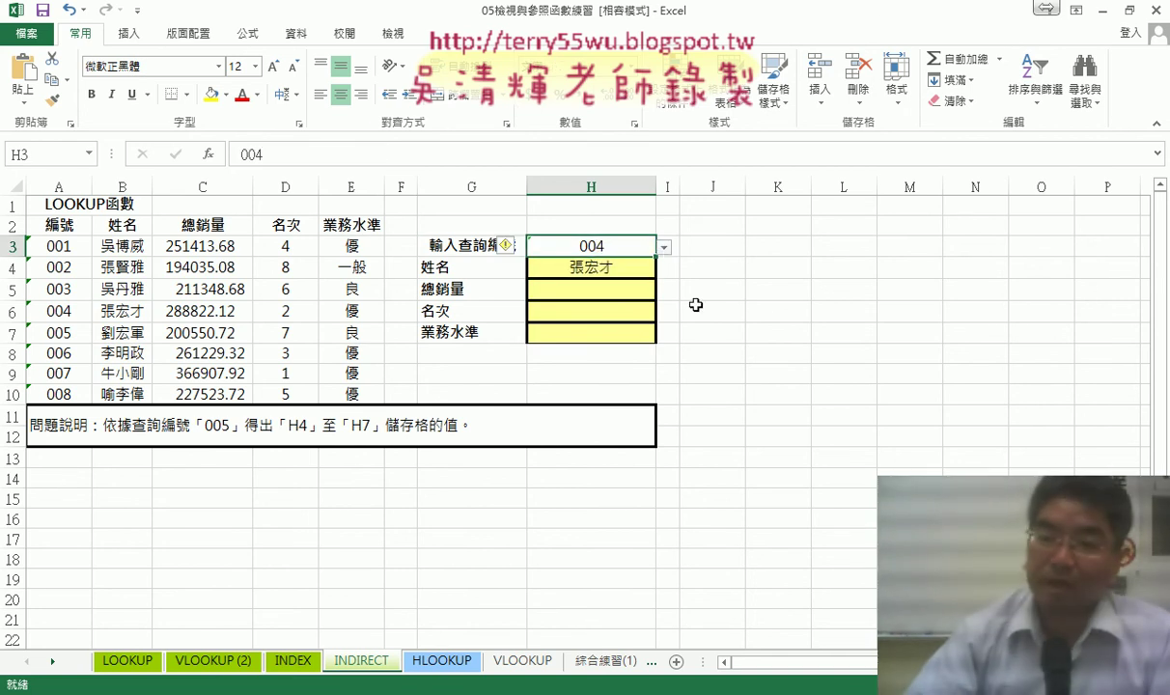
left_click(603, 271)
left_click(599, 290)
left_click(602, 269)
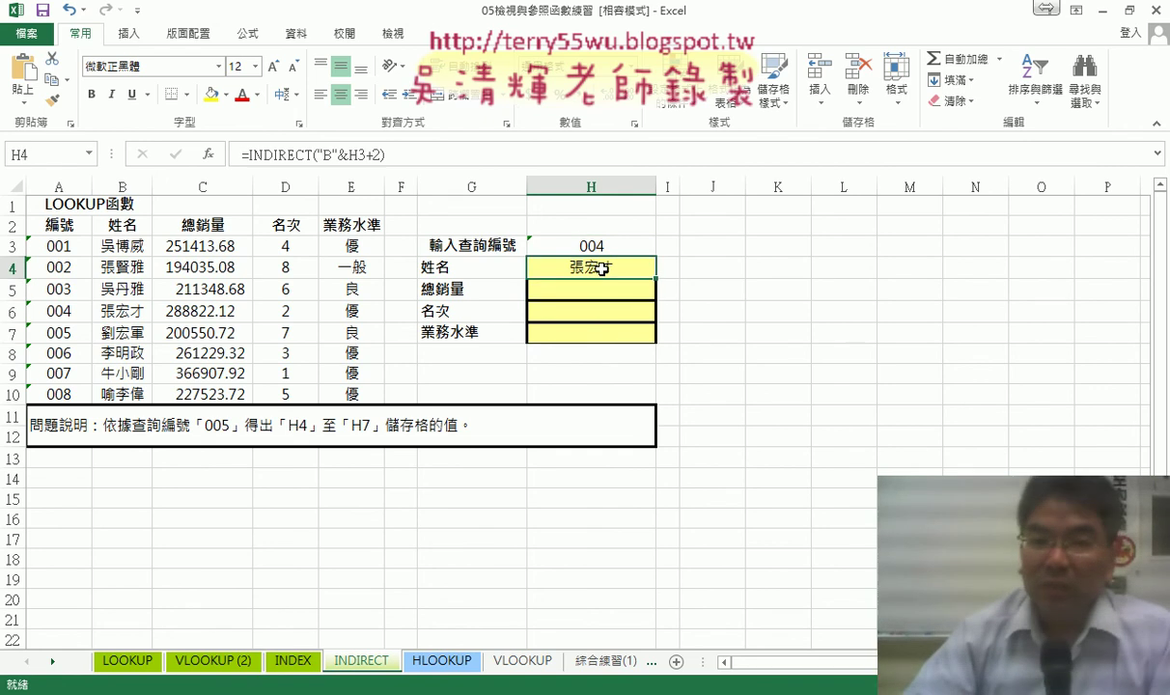
Inspect H4's =INDIRECT("B"&H3+2) formula and mark its column letter B
left_click(336, 157)
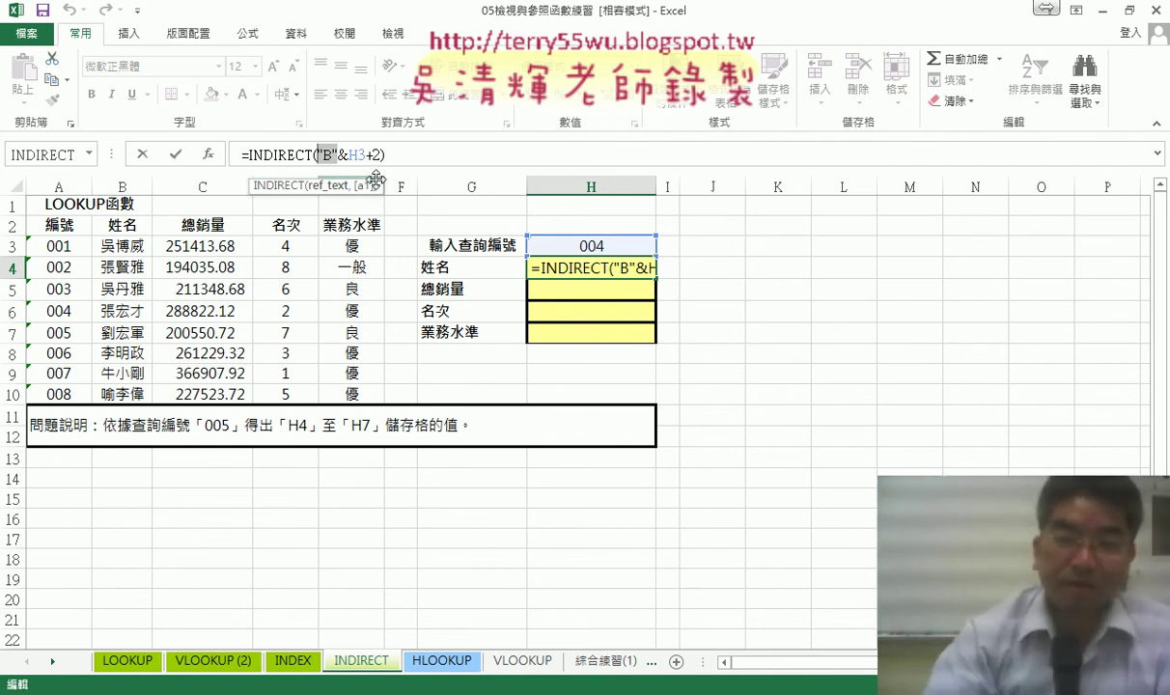
key("ctrl+Return")
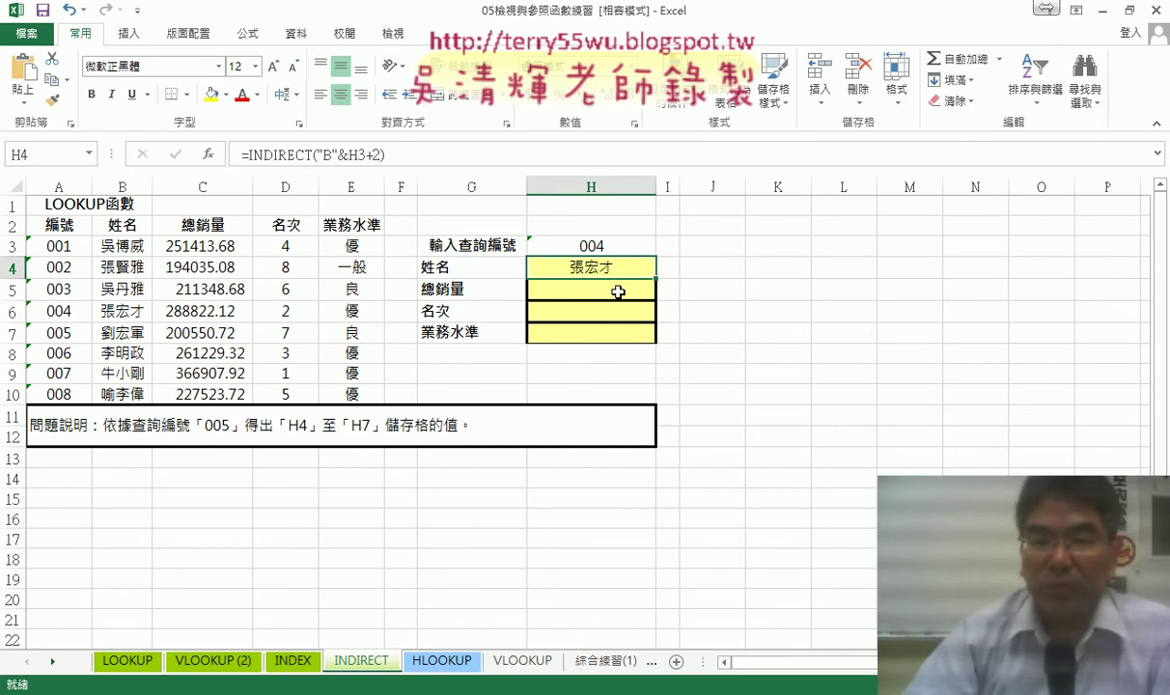
left_click(618, 292)
left_click(614, 269)
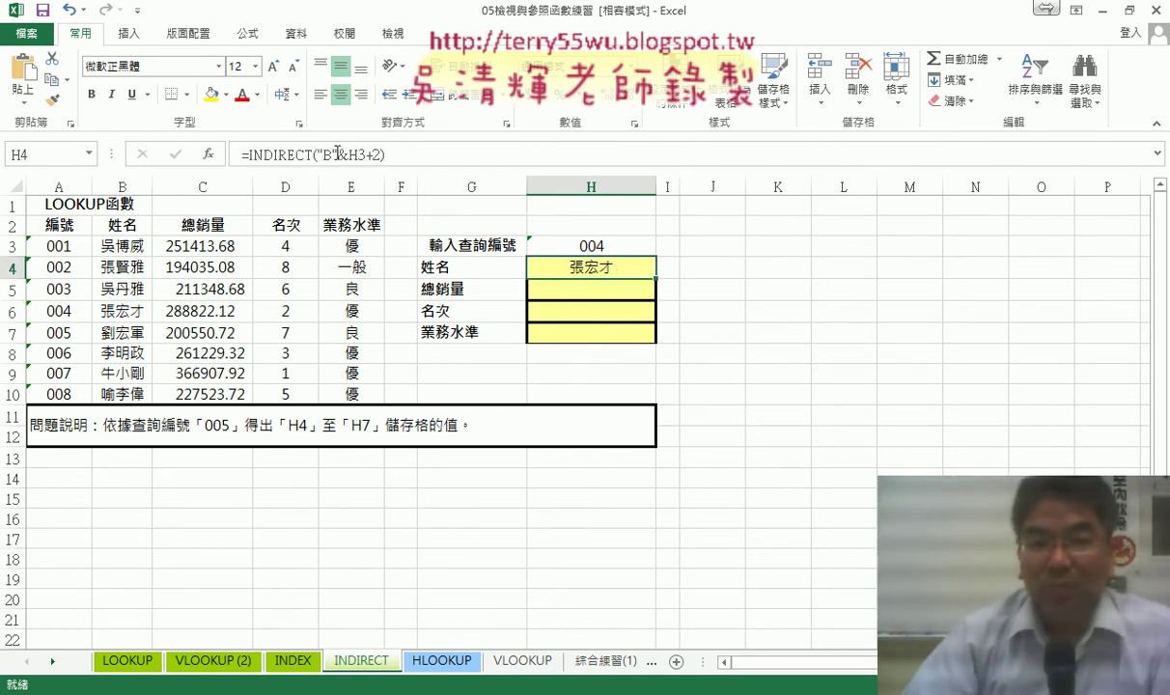
left_click_drag(337, 153, 320, 152)
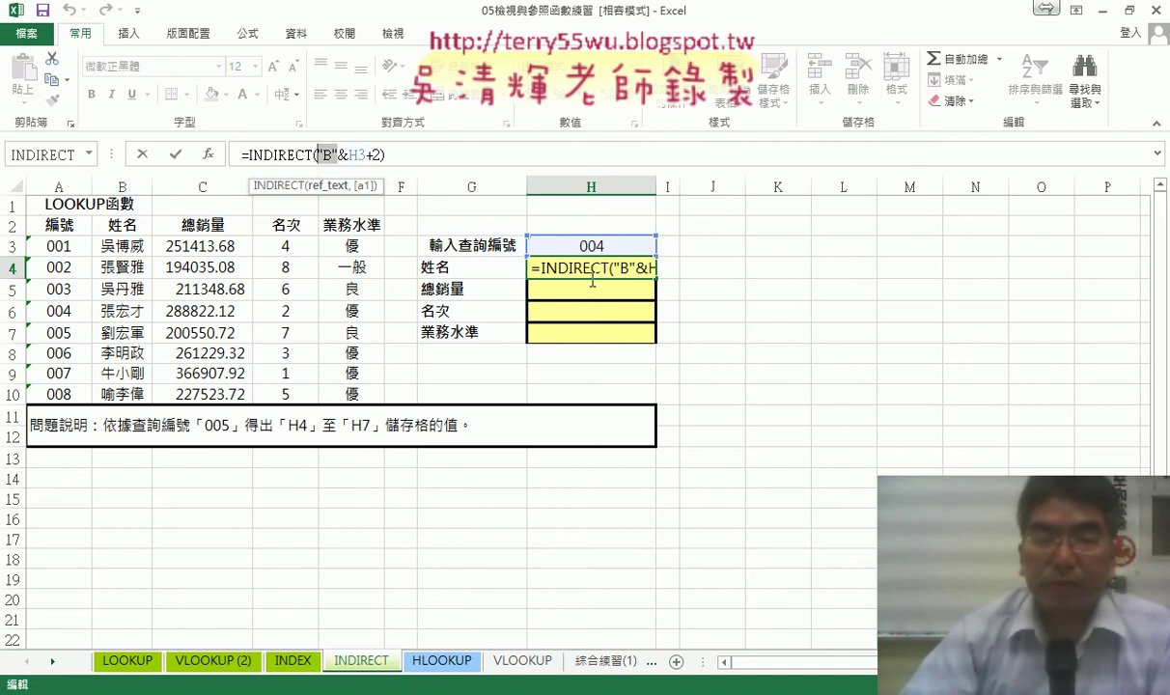
Copy the INDIRECT formula text from H4 without changing it
left_click(174, 154)
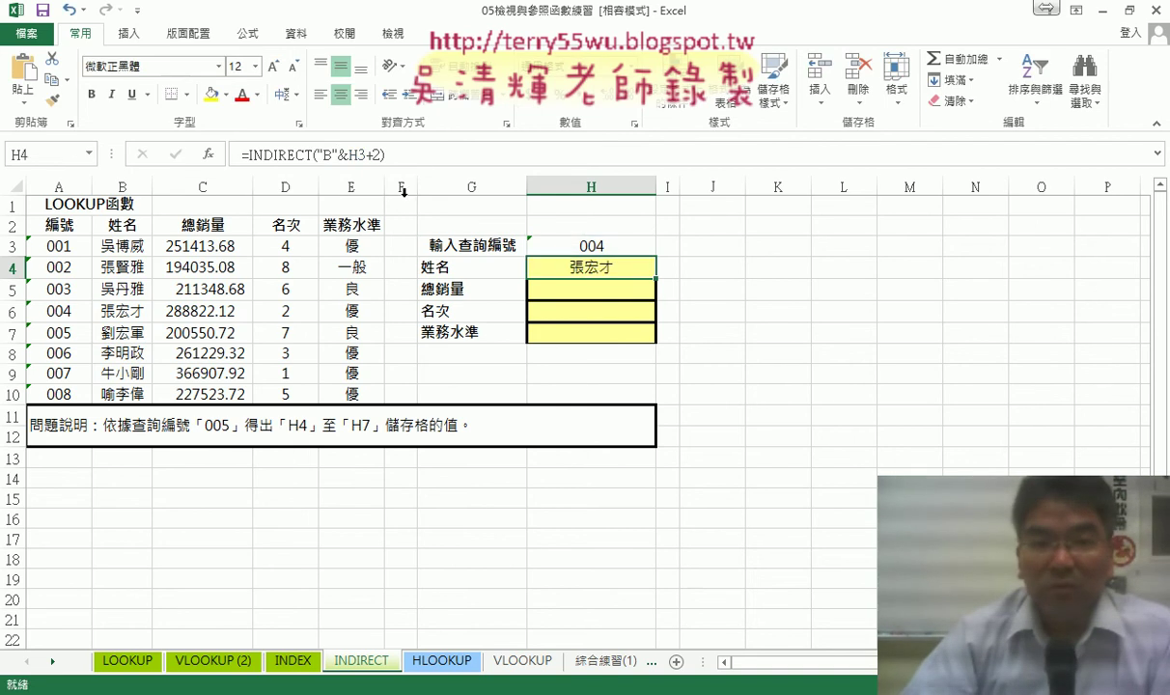
left_click_drag(387, 155, 282, 155)
right_click(289, 156)
left_click(309, 190)
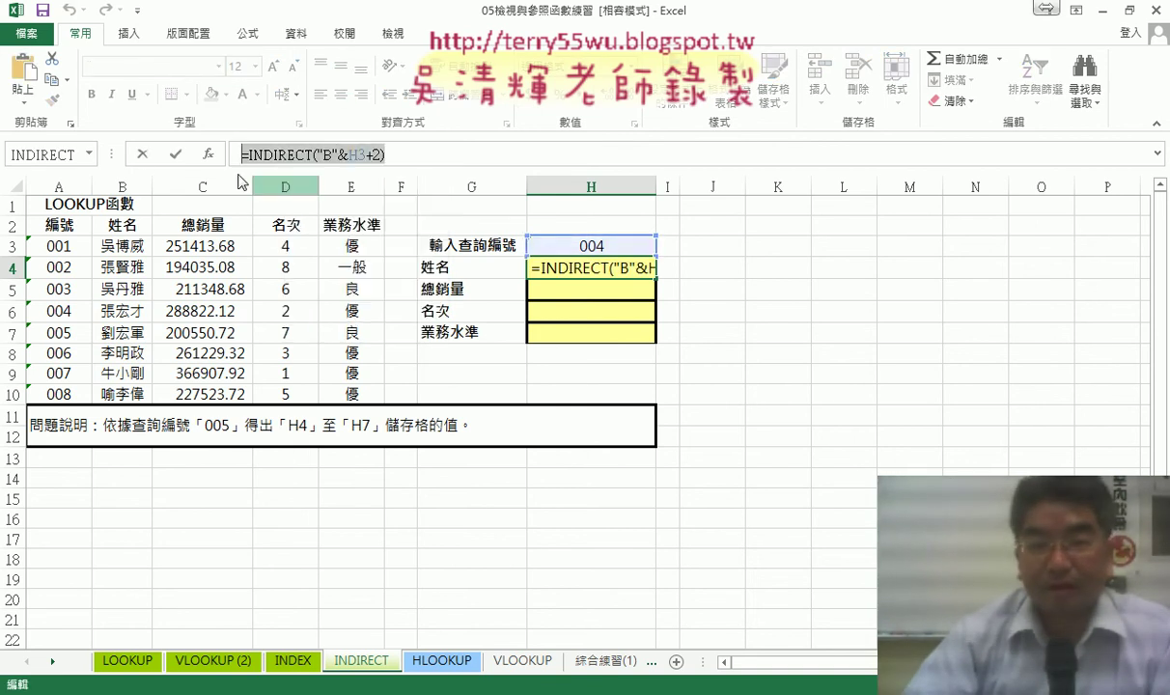
left_click(144, 156)
Paste the formula into H5 with column C, returning sales 288822.12
left_click(145, 158)
left_click(603, 285)
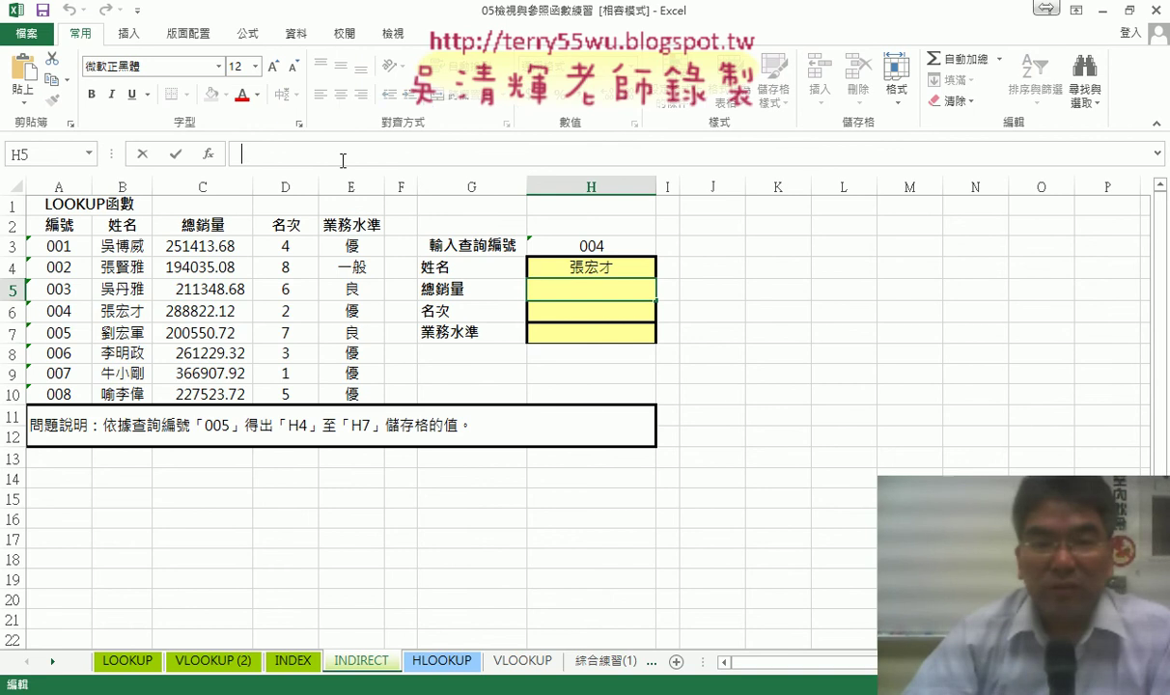
right_click(343, 162)
left_click(379, 241)
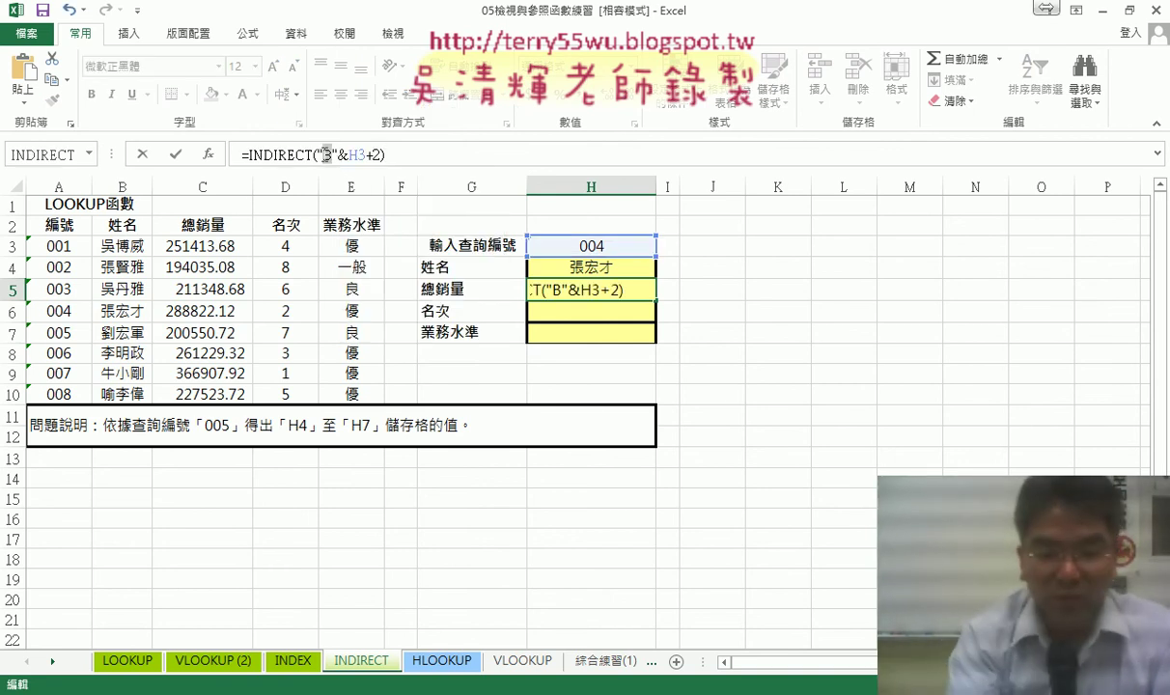
type("C")
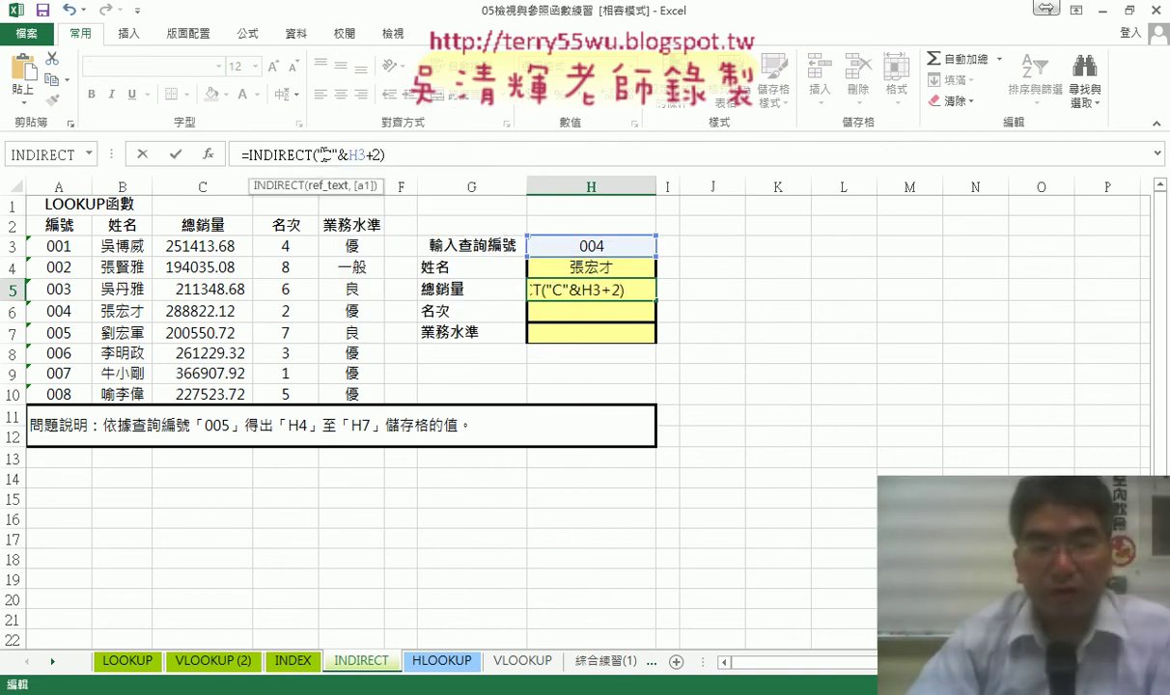
left_click(174, 165)
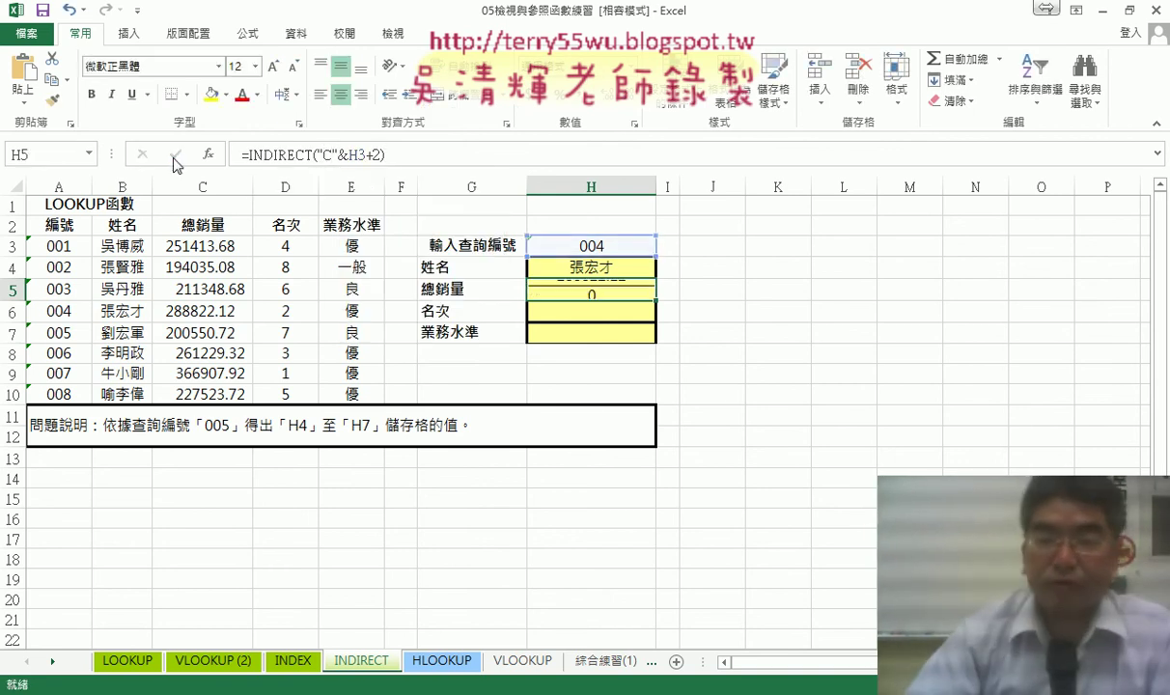
Paste the formula into H6 with column D, returning rank 2
left_click(591, 301)
right_click(328, 158)
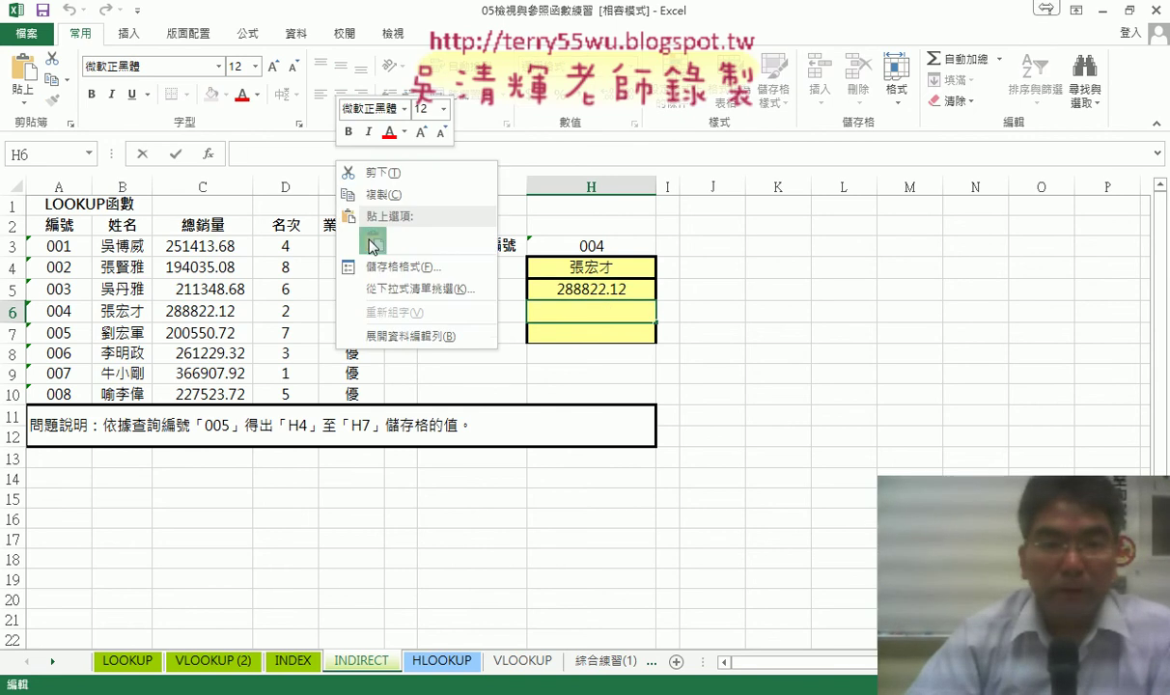
left_click(352, 227)
left_click(325, 155)
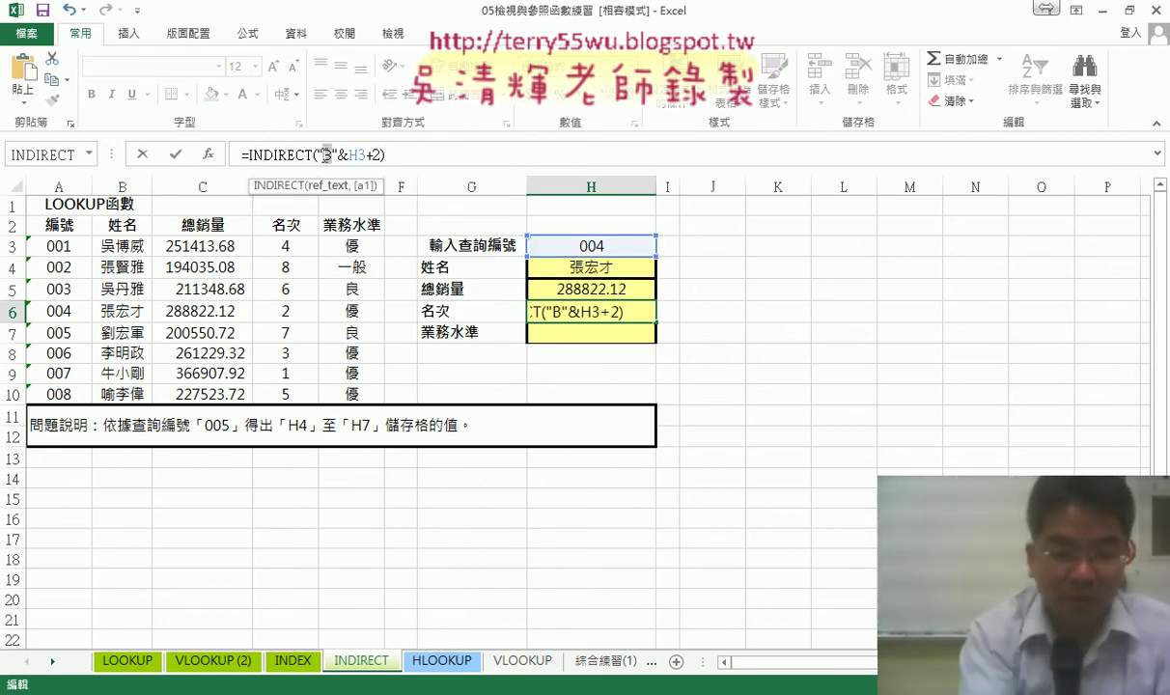
type("D")
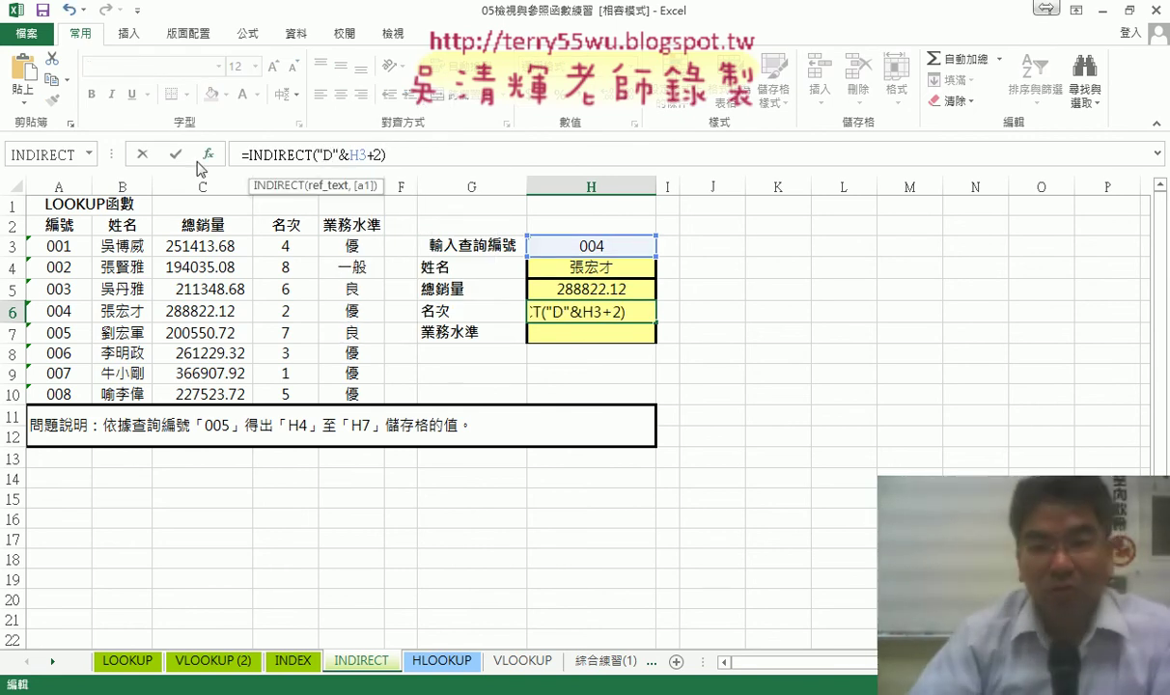
left_click(174, 154)
key("Return")
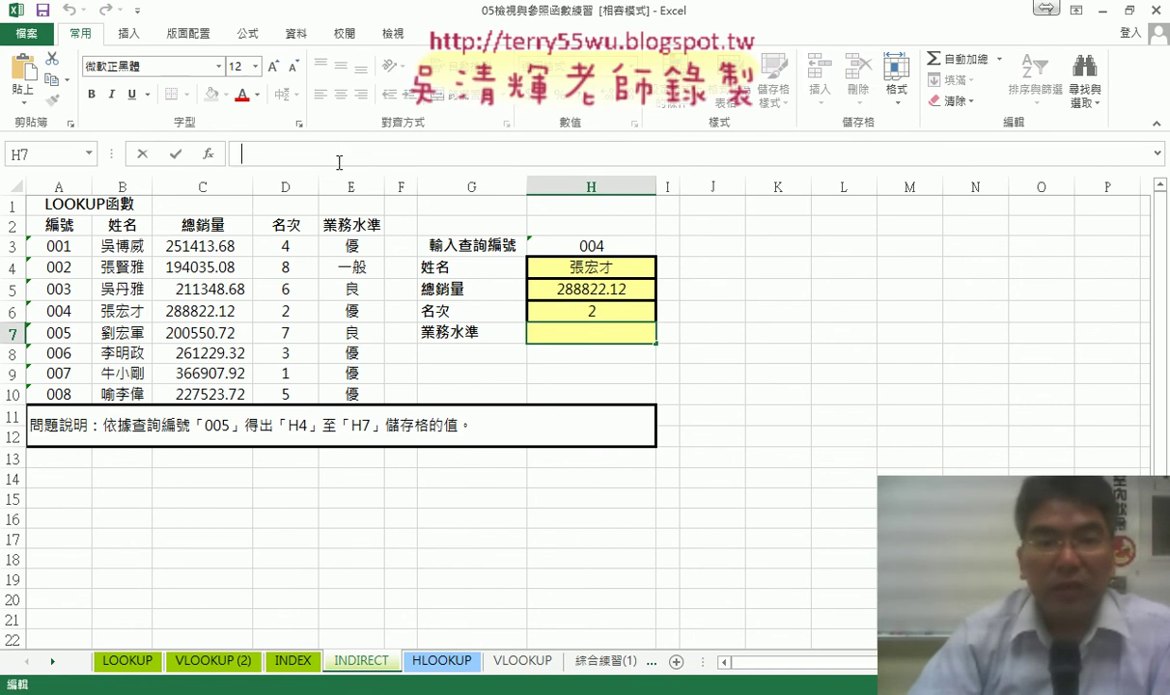
Paste the formula into H7 with column E, returning level 優
right_click(326, 158)
left_click(375, 244)
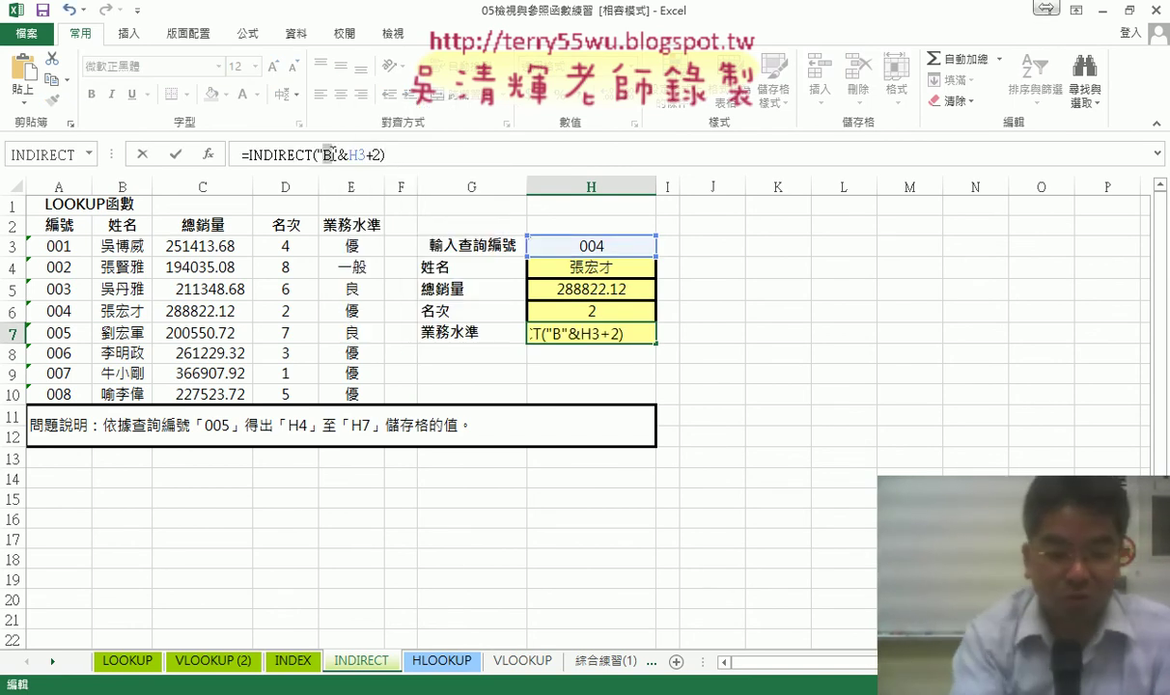
left_click(330, 155)
key("BackSpace")
type("E")
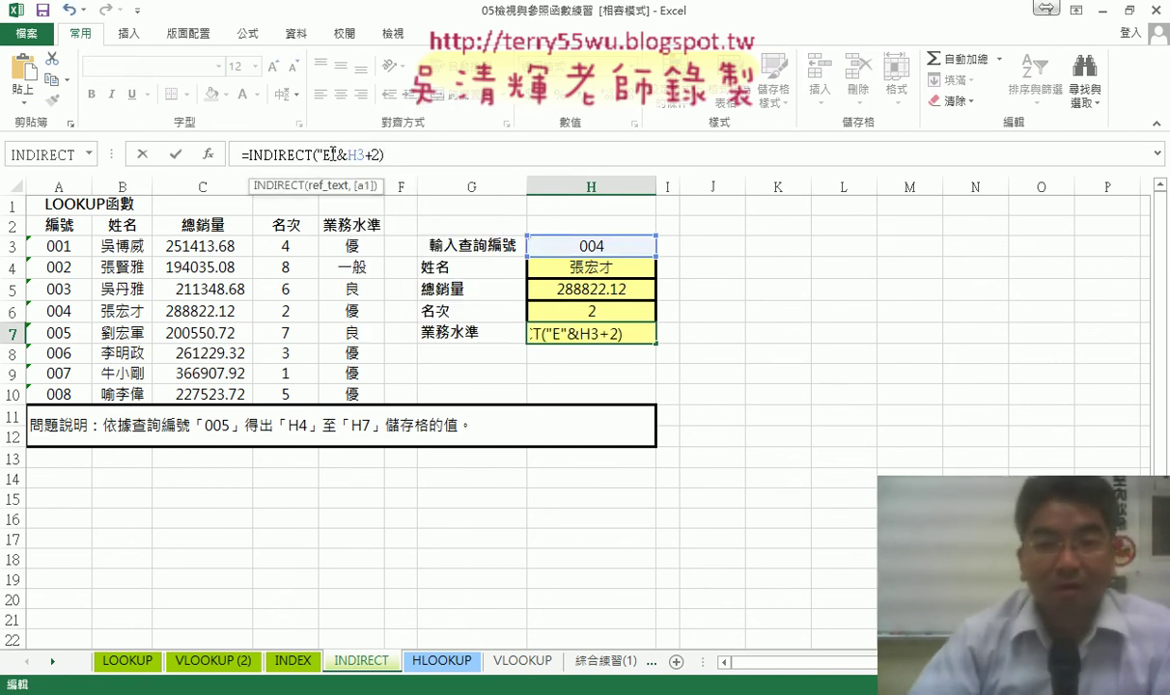
left_click(174, 154)
Choose lookup ID 002 from H3's dropdown list
left_click(623, 246)
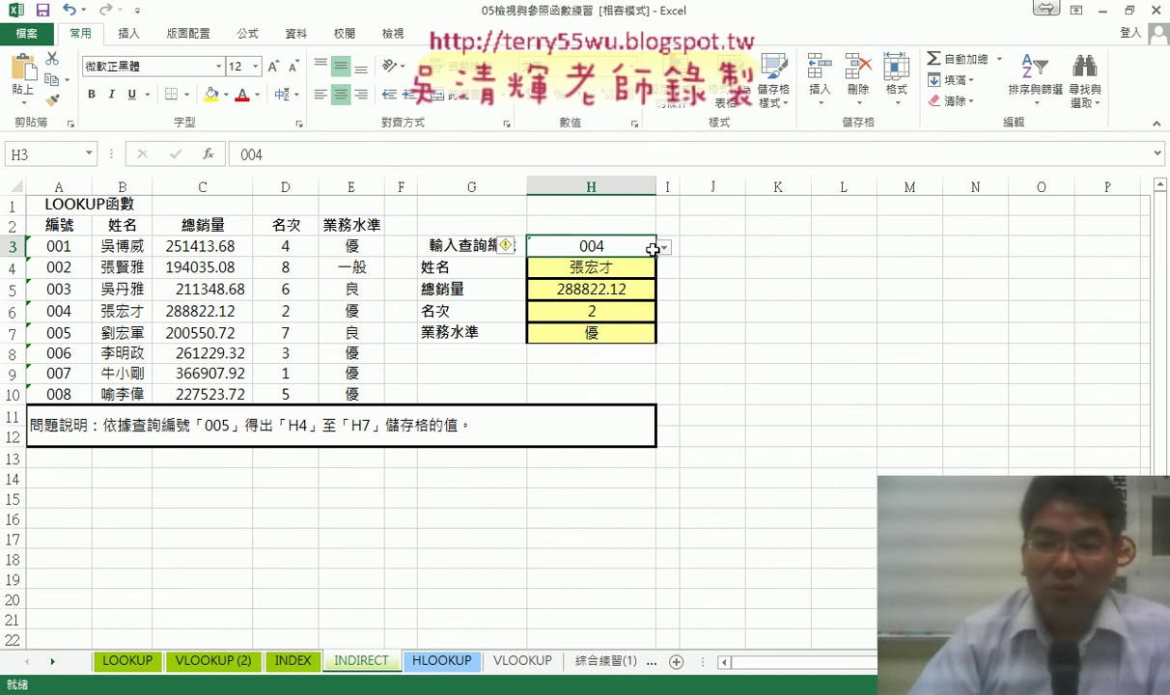
left_click(664, 248)
left_click(555, 275)
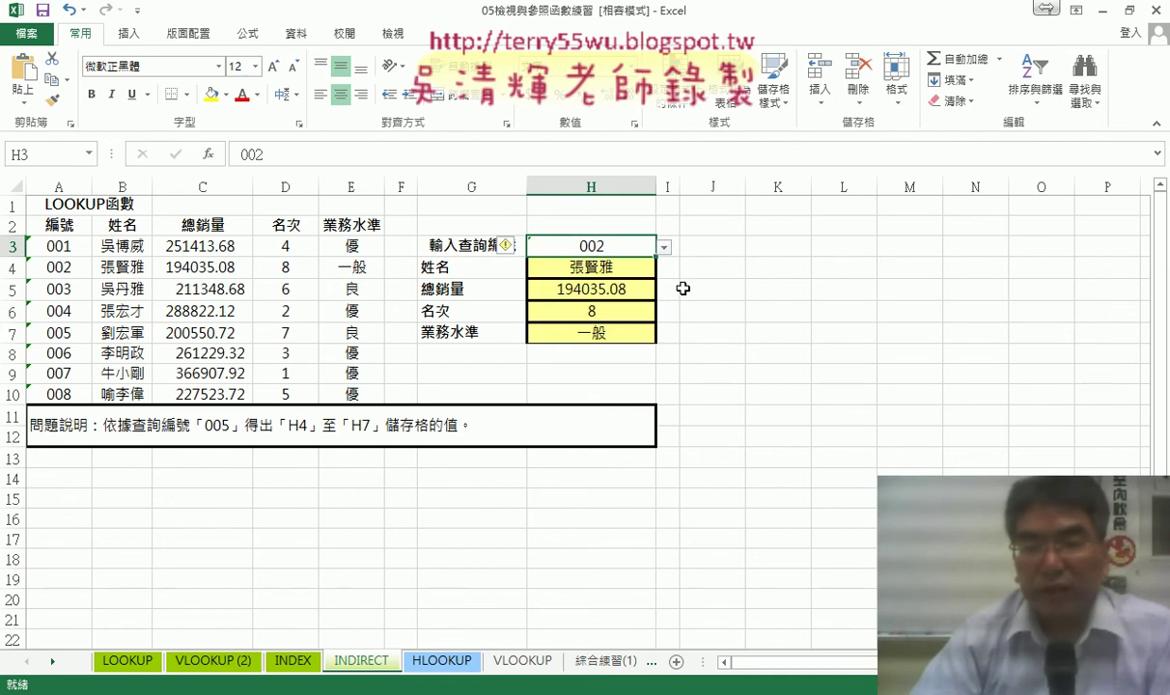
Check H4:H7's INDIRECT results for ID 002: 194035.08, rank 8, level 一般
left_click(623, 267)
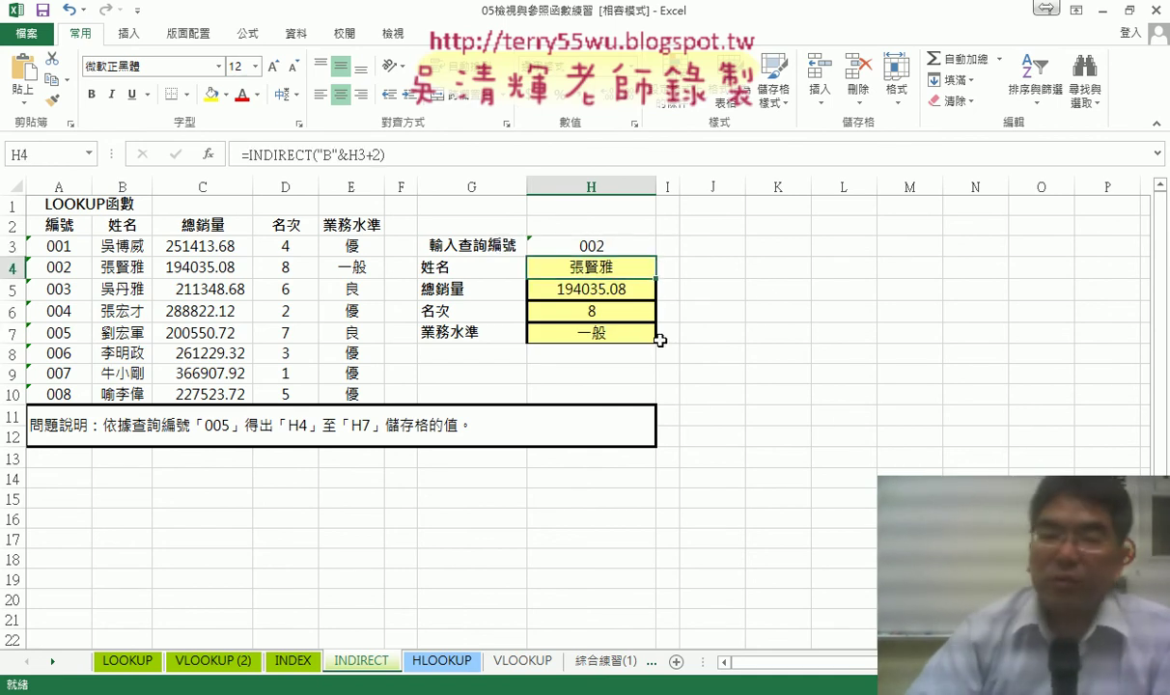
left_click(598, 292)
left_click(569, 312)
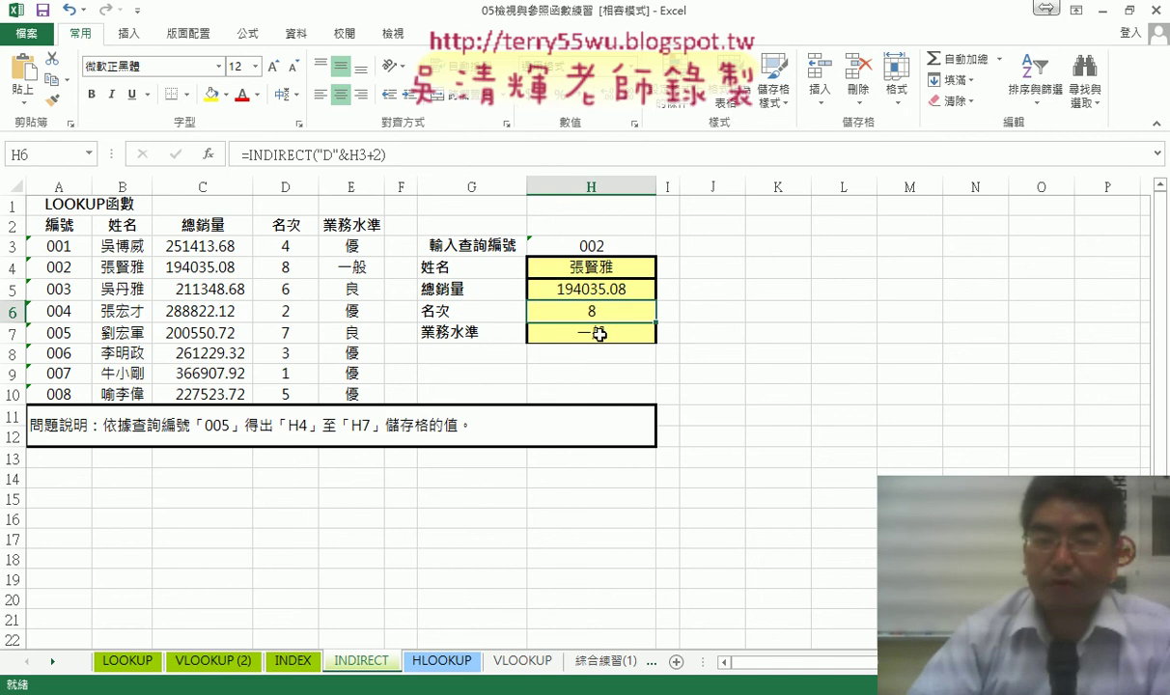
left_click(570, 329)
left_click(608, 268)
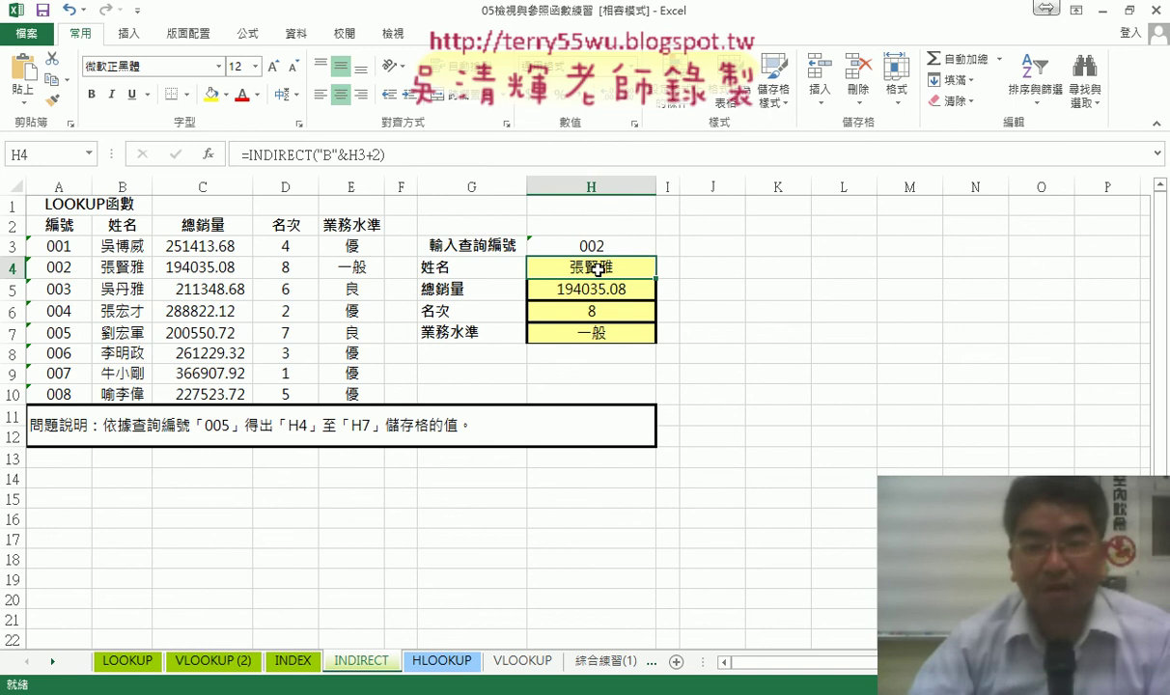
left_click(589, 248)
left_click(587, 275)
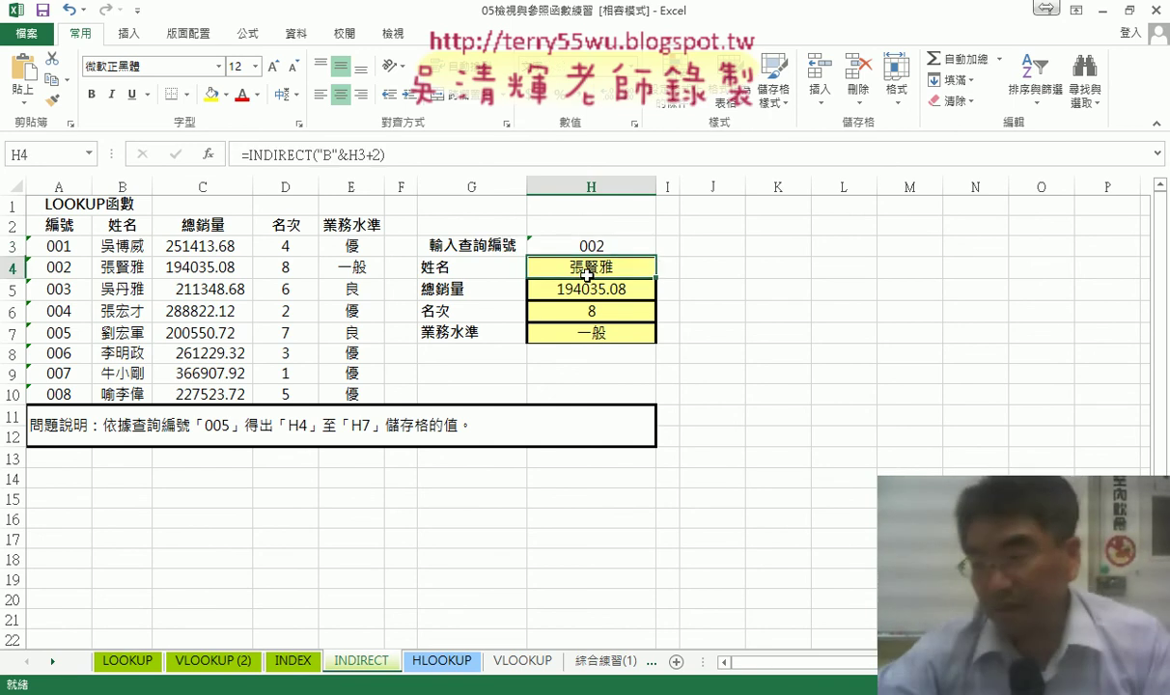